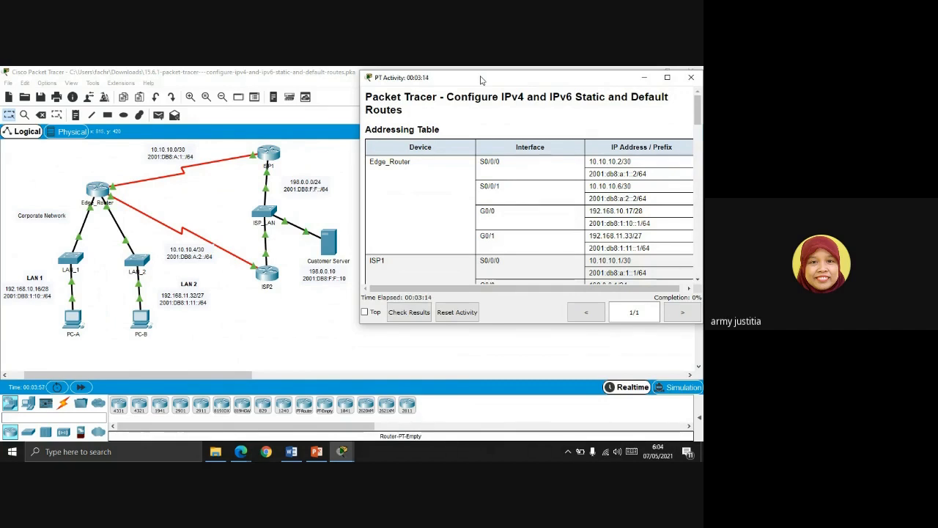
Reposition the activity instructions window and widen it so that the whole addressing table fits
drag(482, 79, 483, 103)
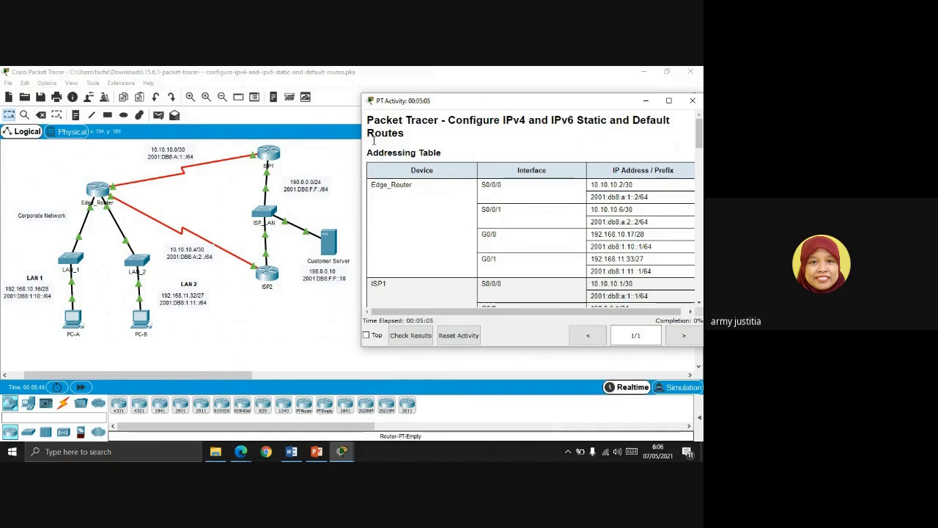
drag(415, 104, 382, 95)
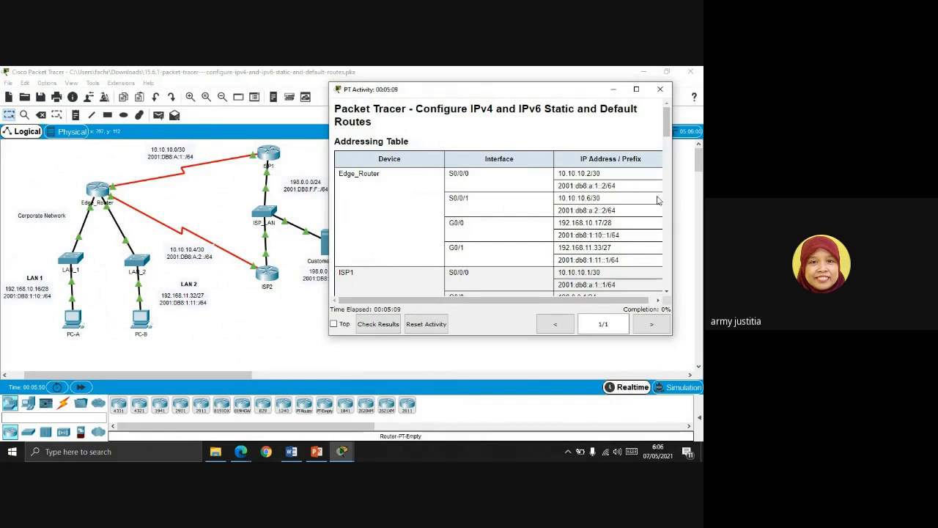
drag(672, 198, 703, 199)
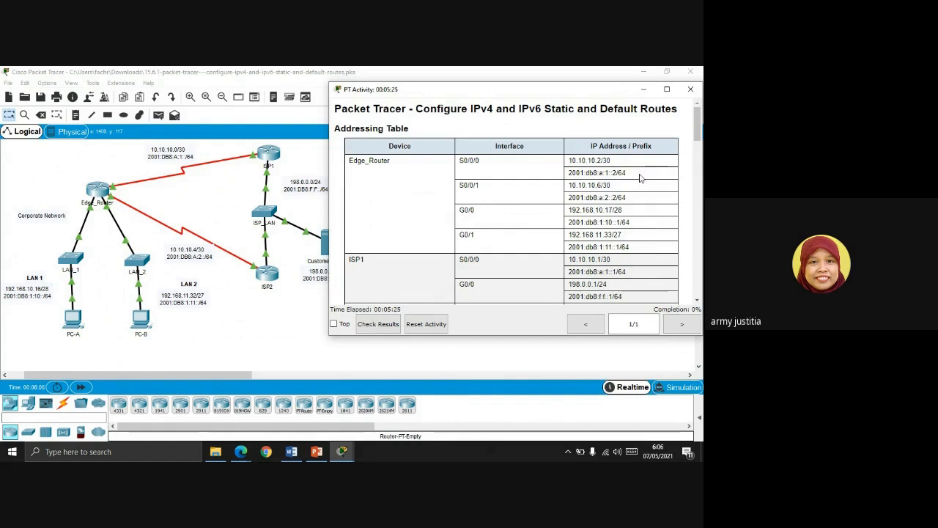
Read through the activity's addressing table, objectives, and the Part 1 and Part 2 static and floating default route instructions
scroll(488, 212, down, 10)
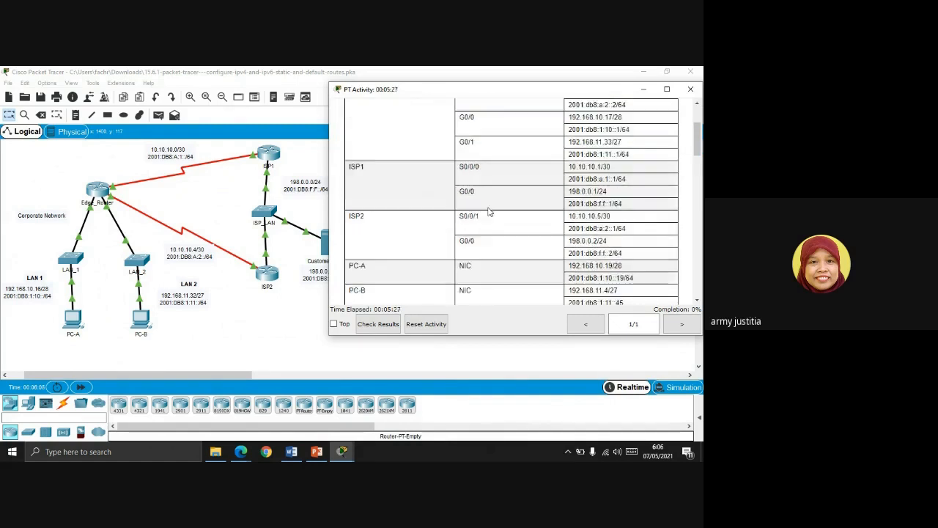
scroll(399, 176, up, 9)
scroll(390, 158, up, 1)
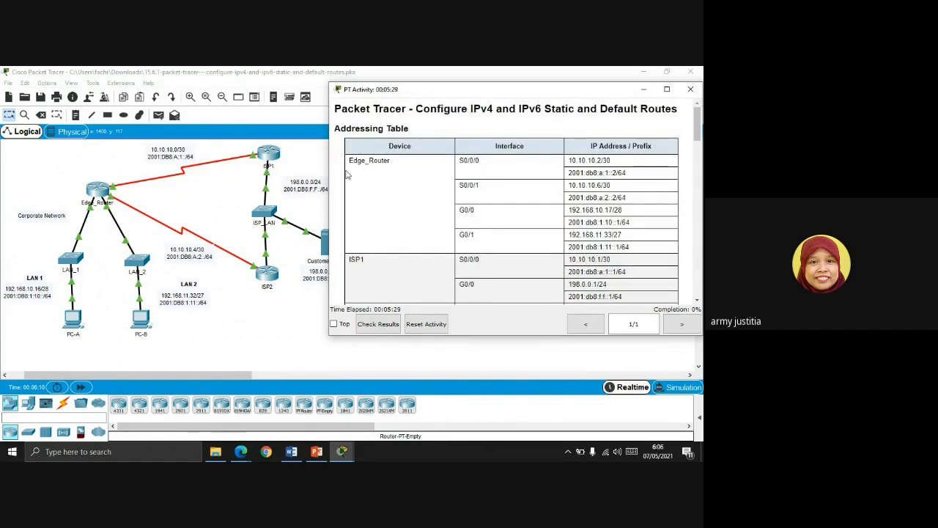
scroll(382, 176, down, 2)
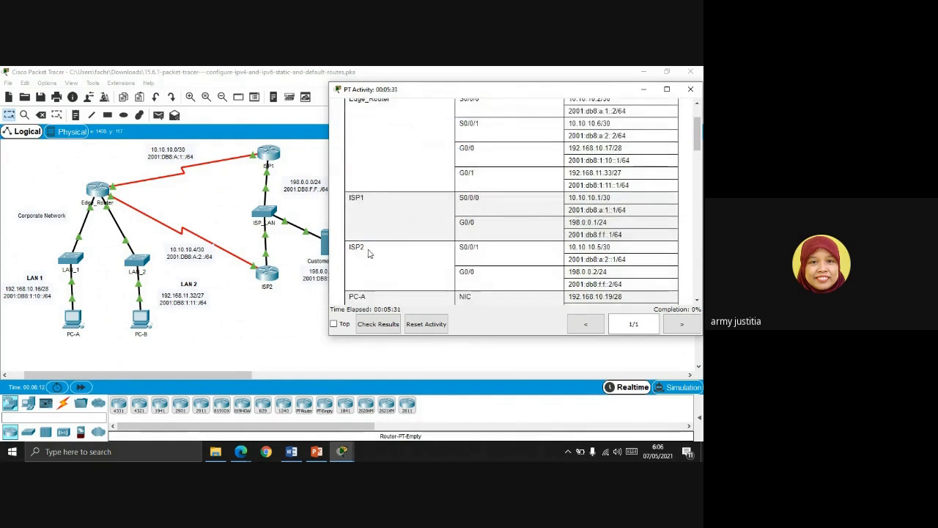
scroll(389, 275, down, 2)
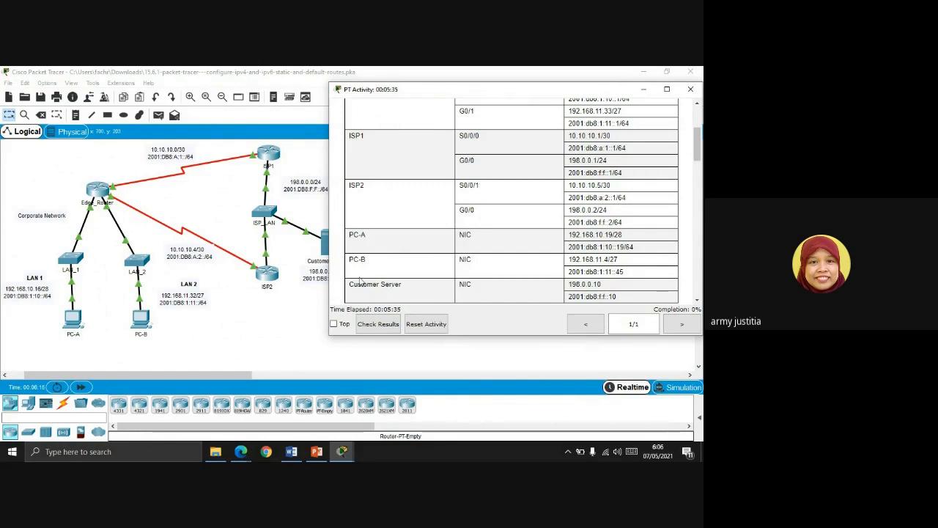
scroll(384, 290, down, 4)
scroll(384, 282, down, 1)
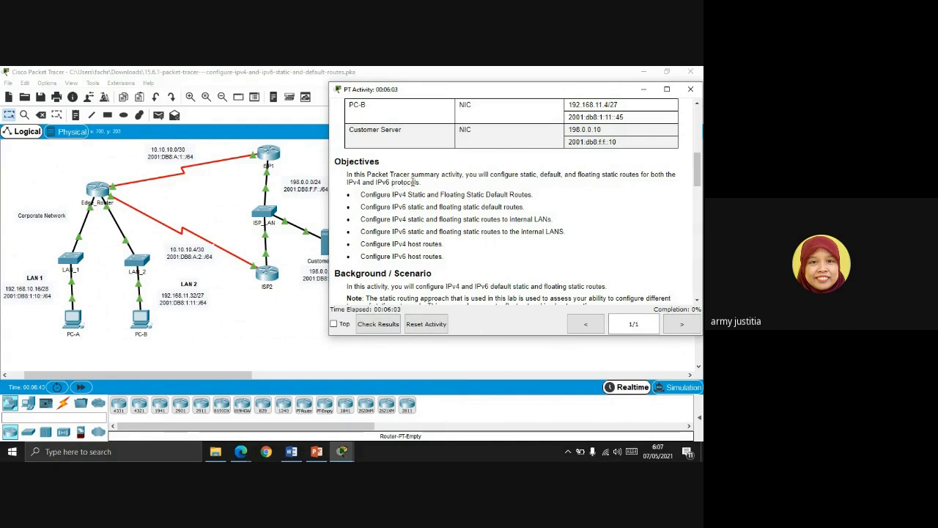
scroll(412, 182, down, 3)
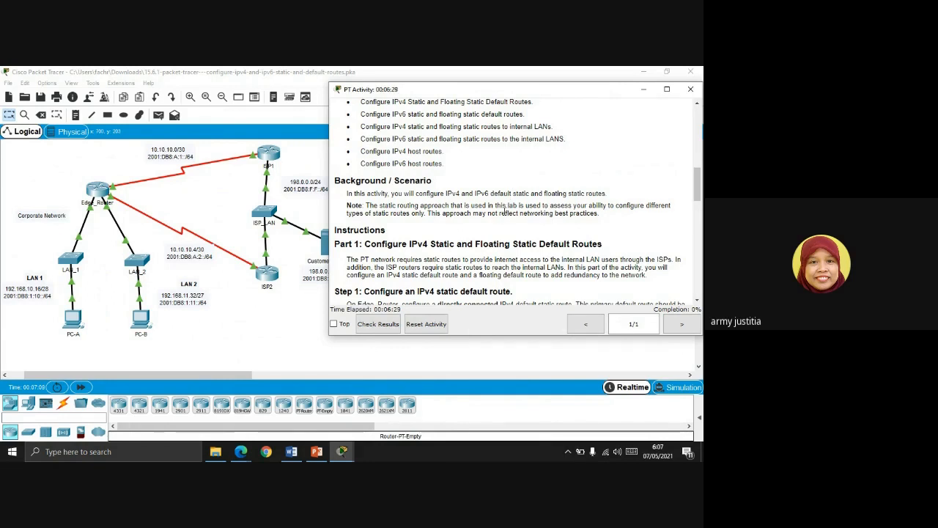
scroll(504, 211, down, 1)
scroll(504, 211, down, 2)
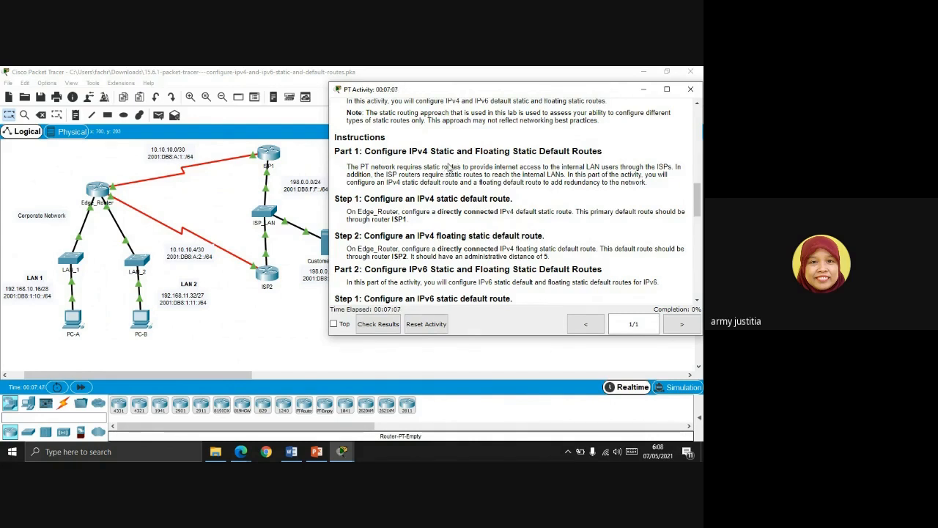
scroll(445, 166, down, 1)
scroll(445, 165, down, 1)
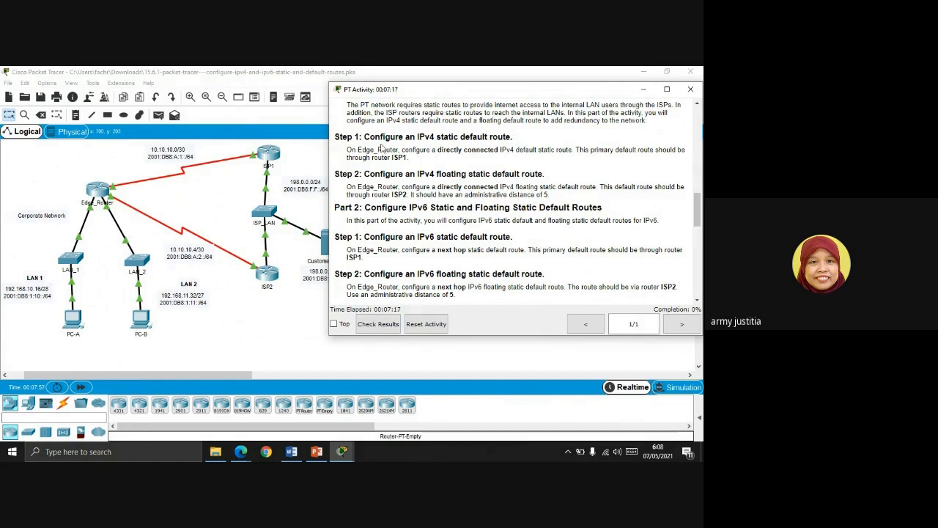
scroll(491, 135, up, 1)
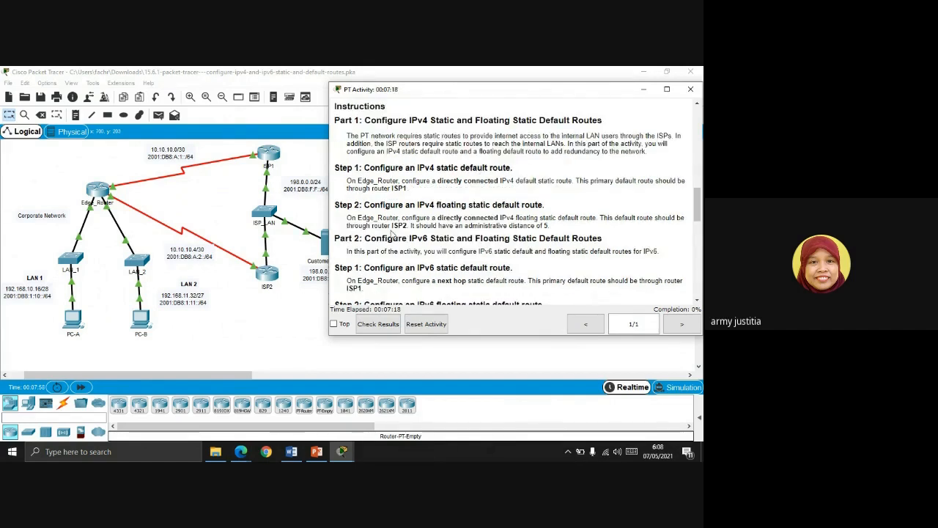
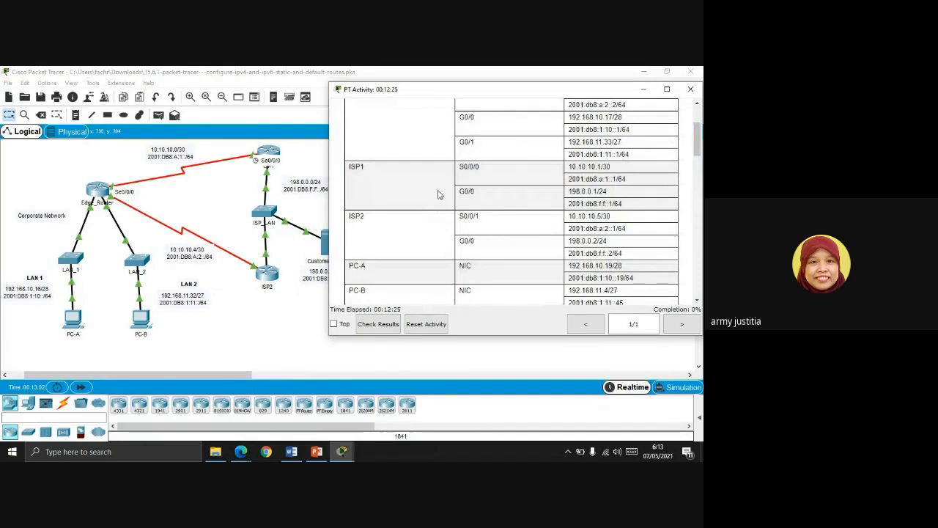
scroll(464, 189, up, 2)
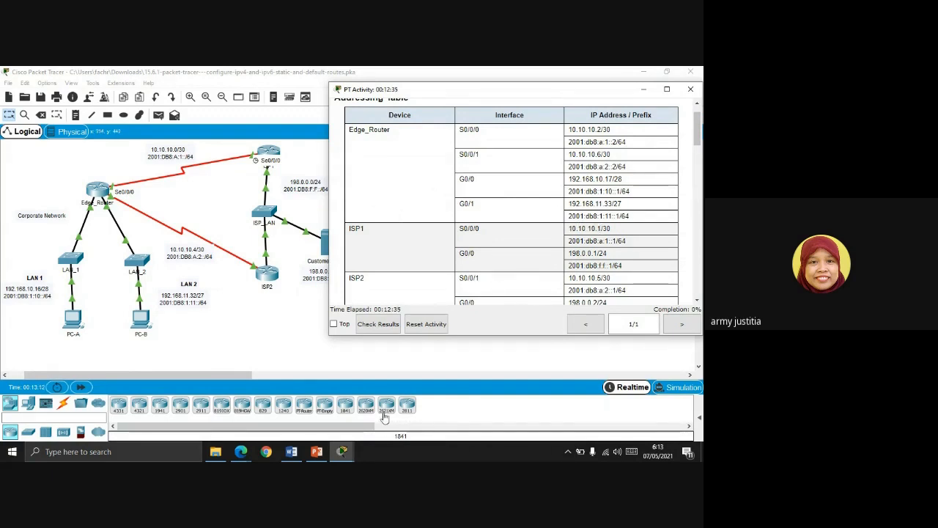
Bring up the network topology, open the Edge_Router command line, and enter global configuration mode
click(342, 453)
click(354, 432)
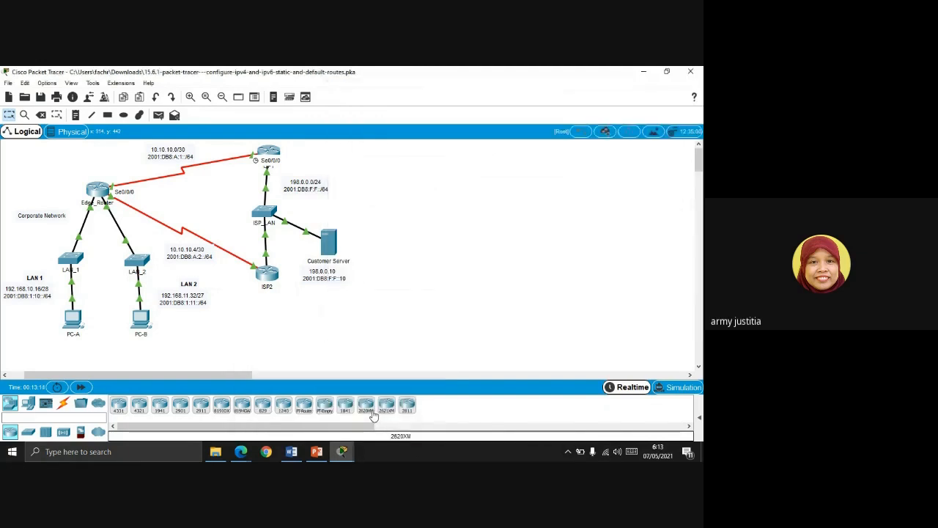
click(99, 191)
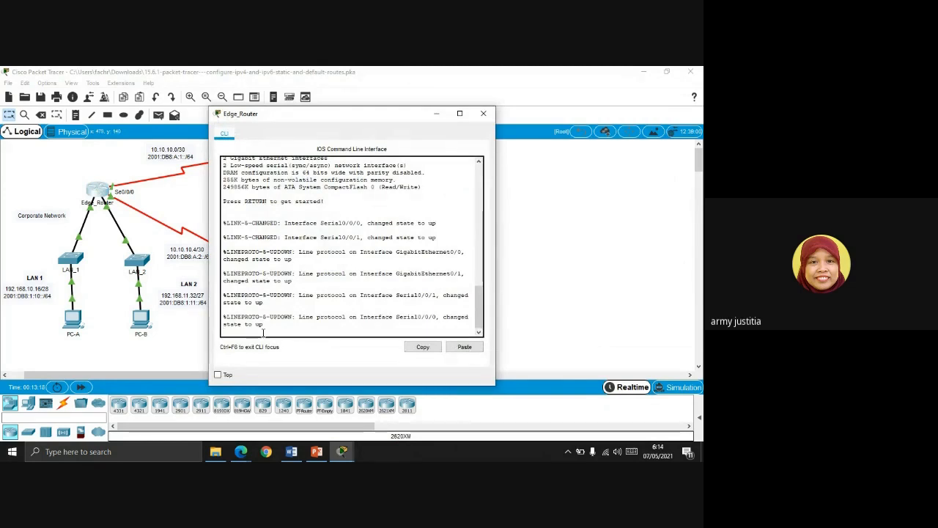
key(Return)
text(en)
key(Return)
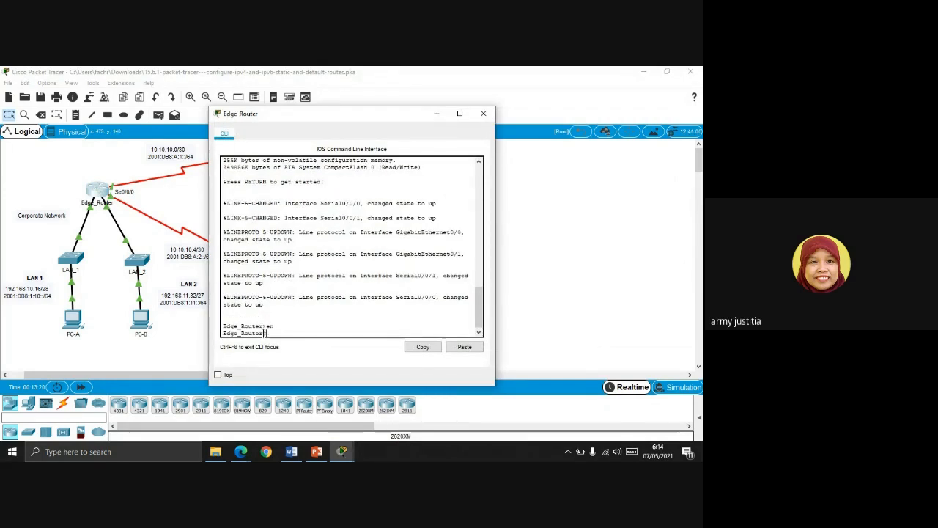
text(conf t)
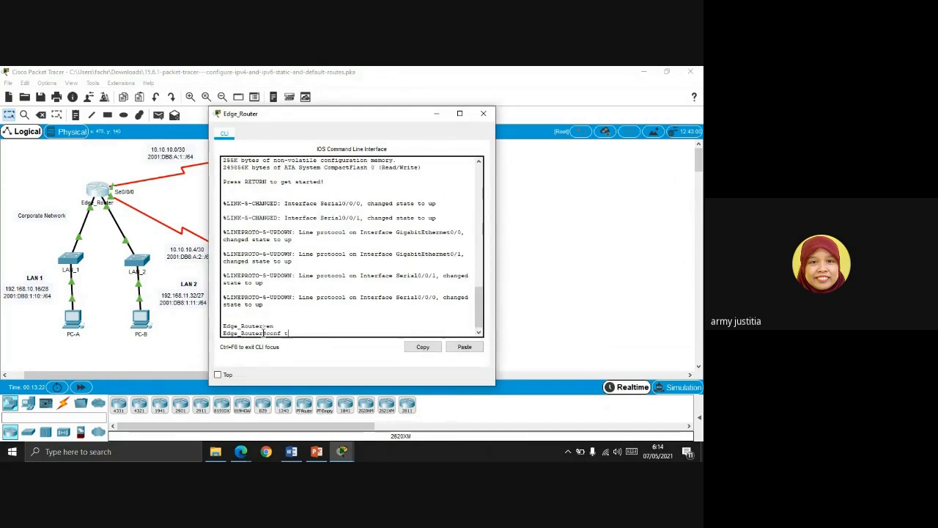
key(Return)
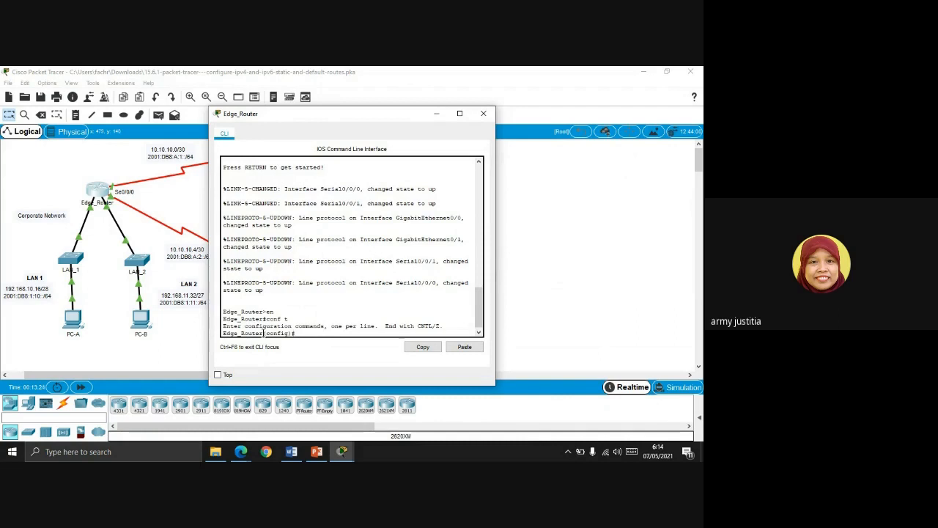
Copy the example command "ip route 0.0.0.0 0.0.0.0 172.16.2.2" from the PowerPoint slide and paste it at the Edge_Router configuration prompt
click(317, 453)
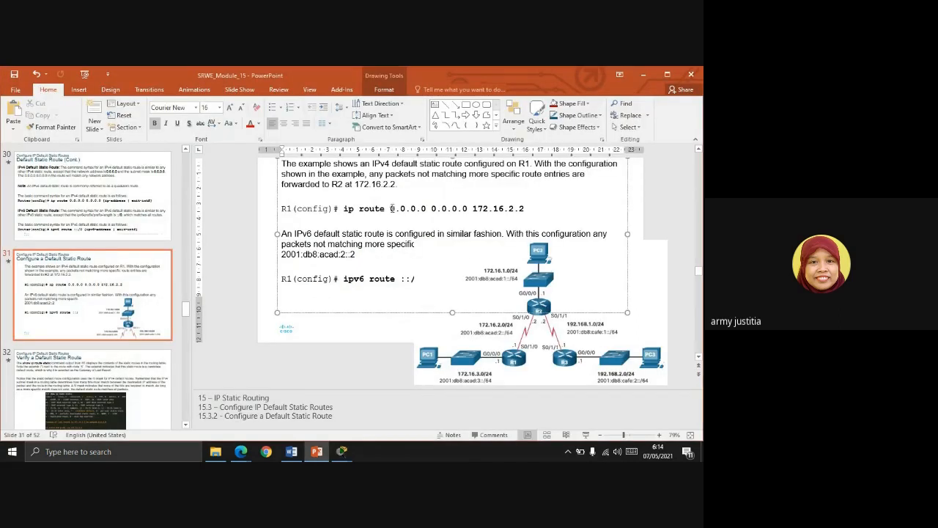
drag(345, 209, 504, 211)
right_click(504, 211)
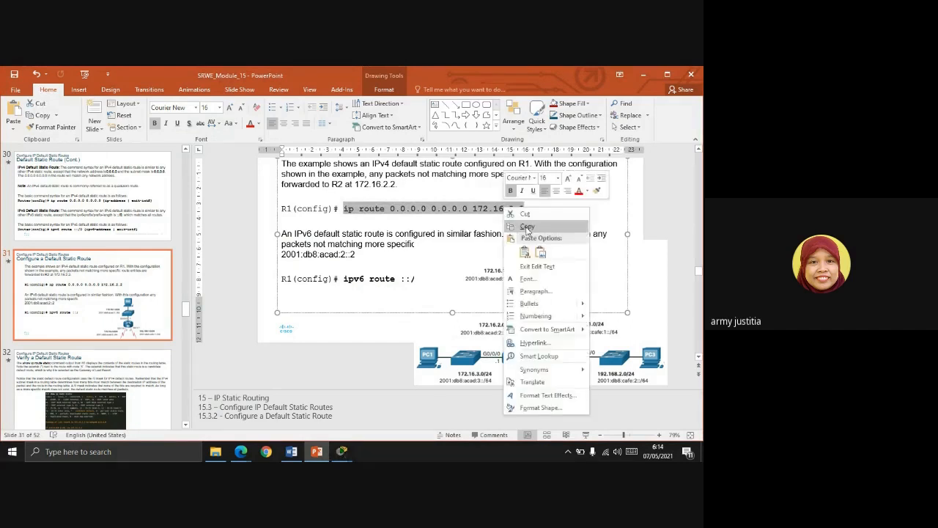
click(526, 226)
mouse_move(342, 453)
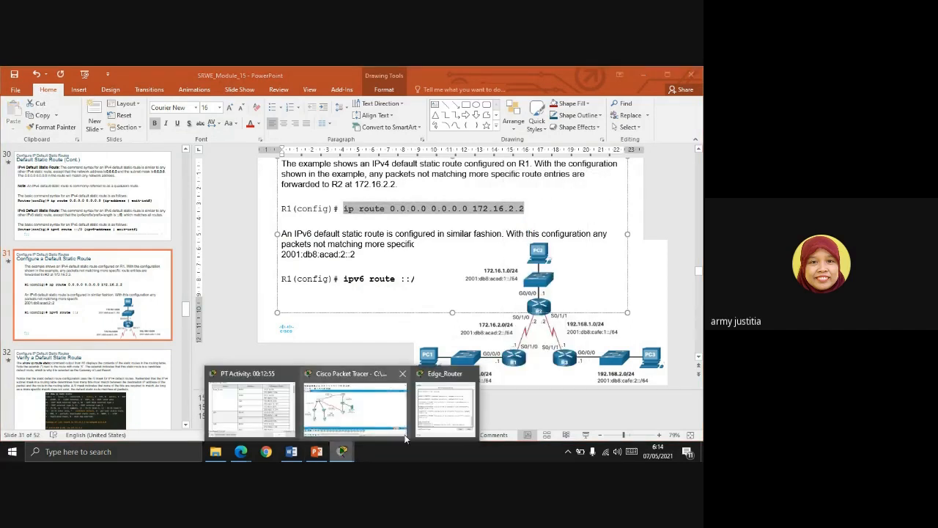
click(446, 405)
right_click(312, 335)
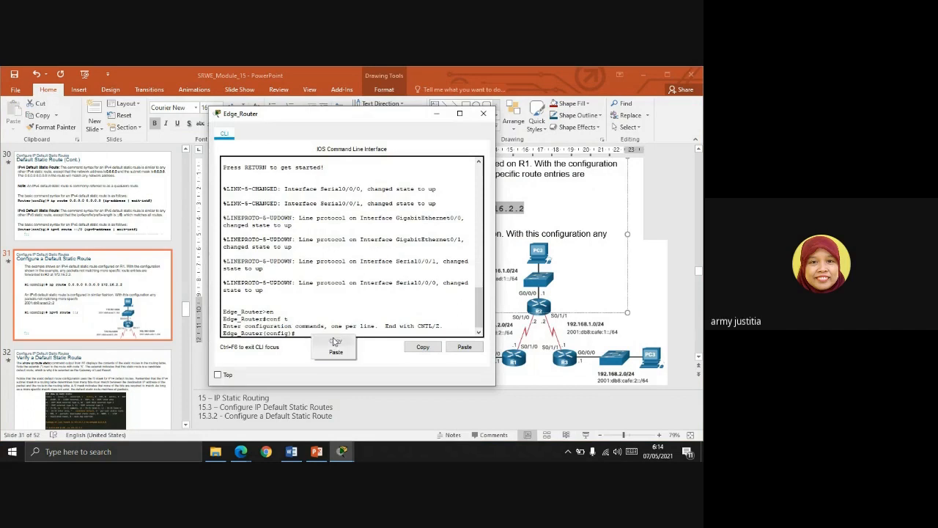
click(335, 353)
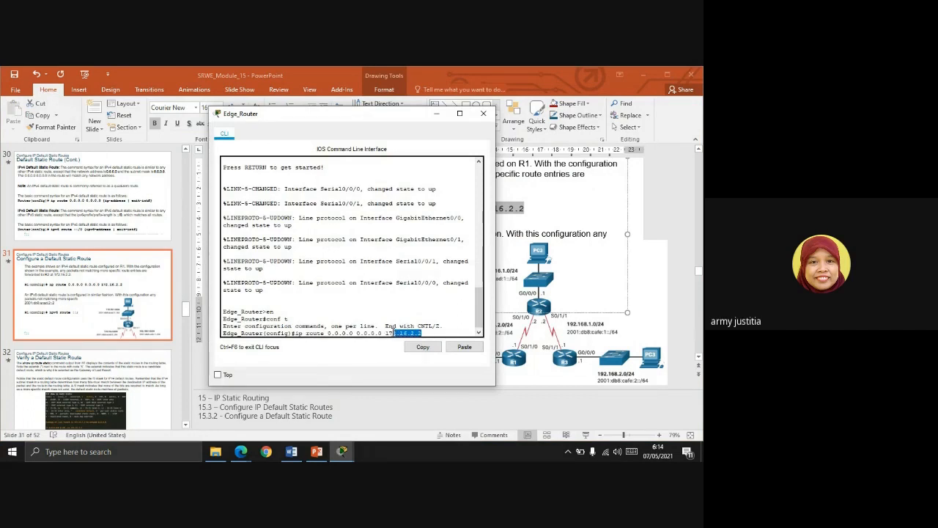
Replace the pasted command's next hop with ISP1's S0/0/0 address from the addressing table and run "ip route 0.0.0.0 0.0.0.0 10.10.10.1"
drag(389, 330, 387, 330)
click(336, 455)
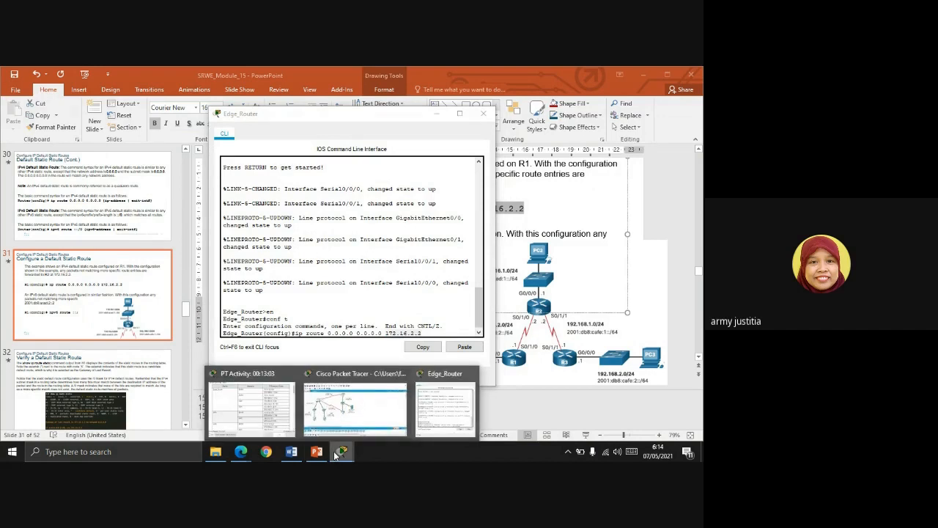
click(244, 400)
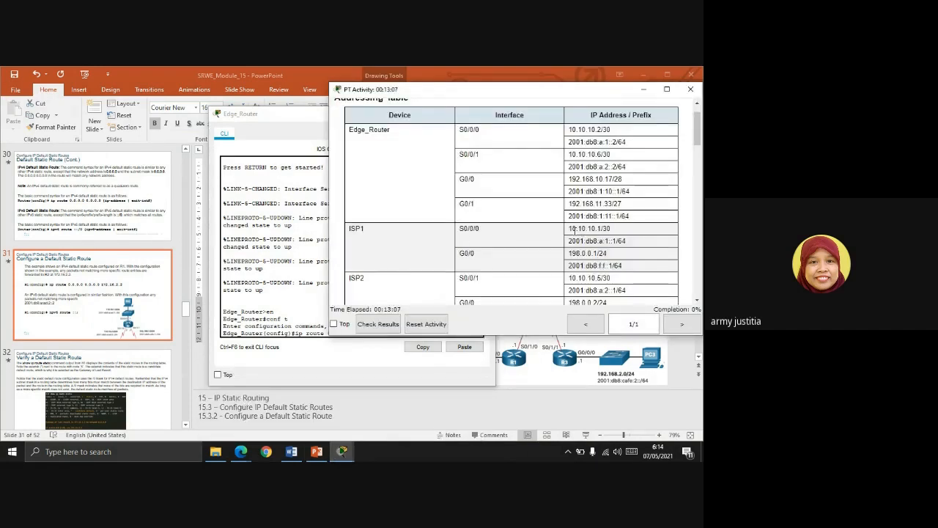
drag(570, 228, 599, 228)
drag(273, 118, 128, 96)
click(286, 312)
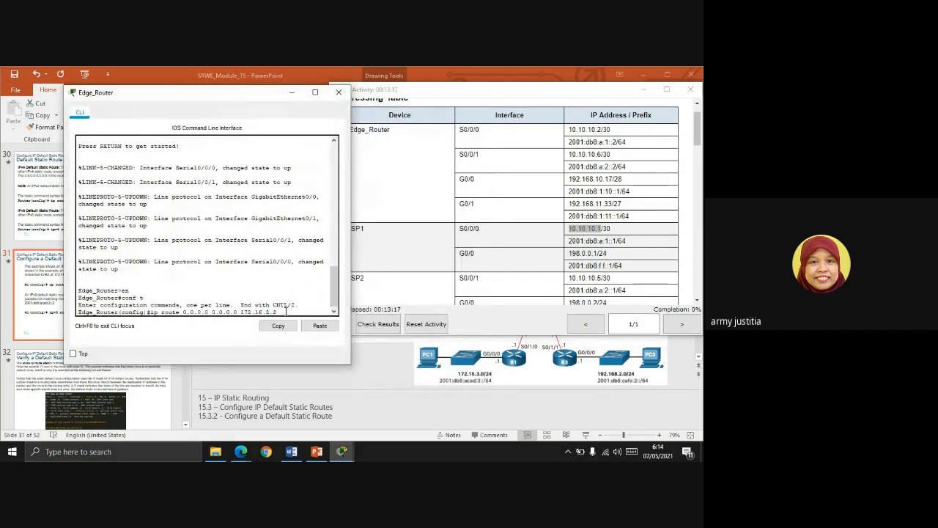
key(BackSpace)
key(BackSpace)
key(BackSpace)
key(BackSpace)
key(BackSpace)
key(BackSpace)
key(BackSpace)
key(BackSpace)
key(BackSpace)
key(BackSpace)
click(317, 327)
key(Return)
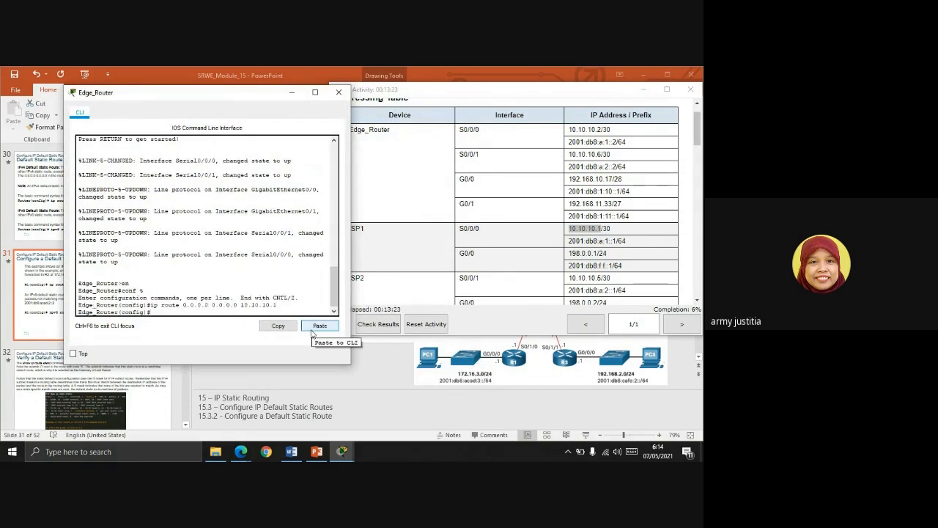
Place the Edge_Router window beside the activity instructions and review the Part 1 task for the IPv4 floating static default route
drag(218, 94, 407, 103)
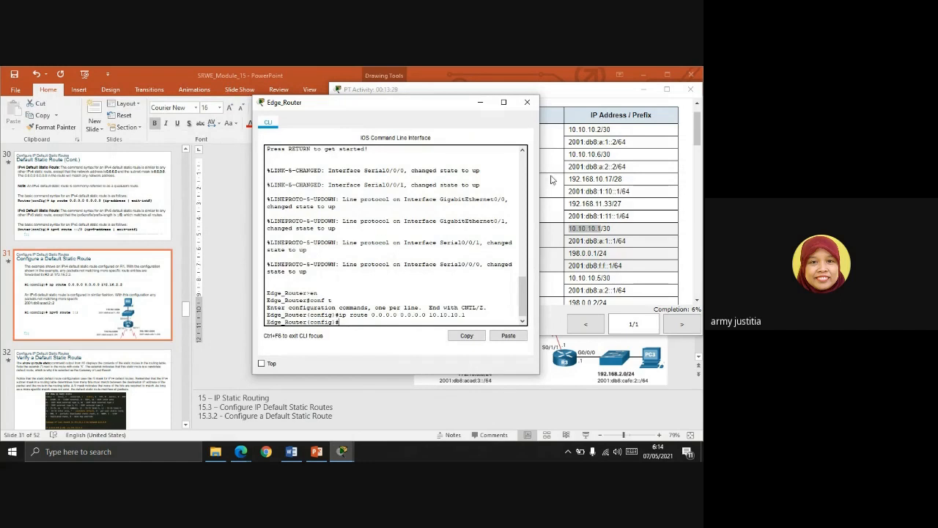
drag(363, 105, 148, 90)
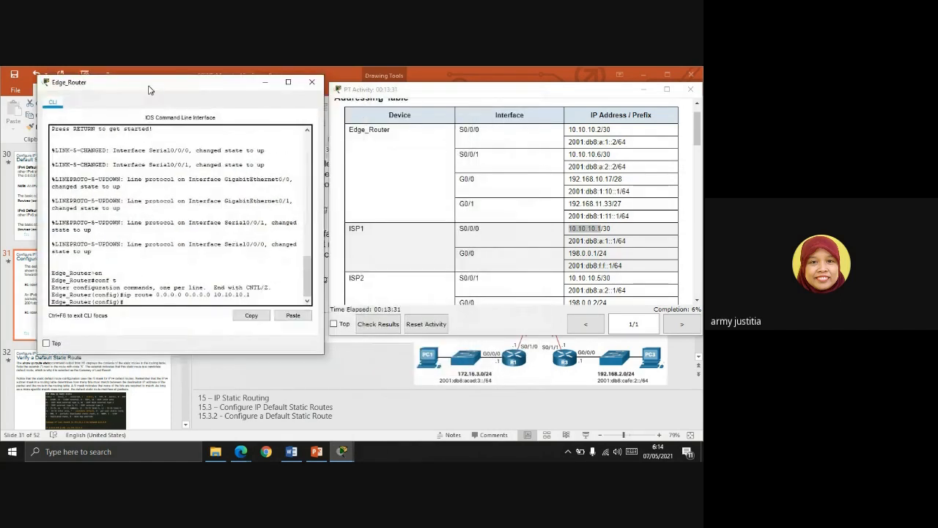
click(517, 176)
scroll(516, 176, down, 5)
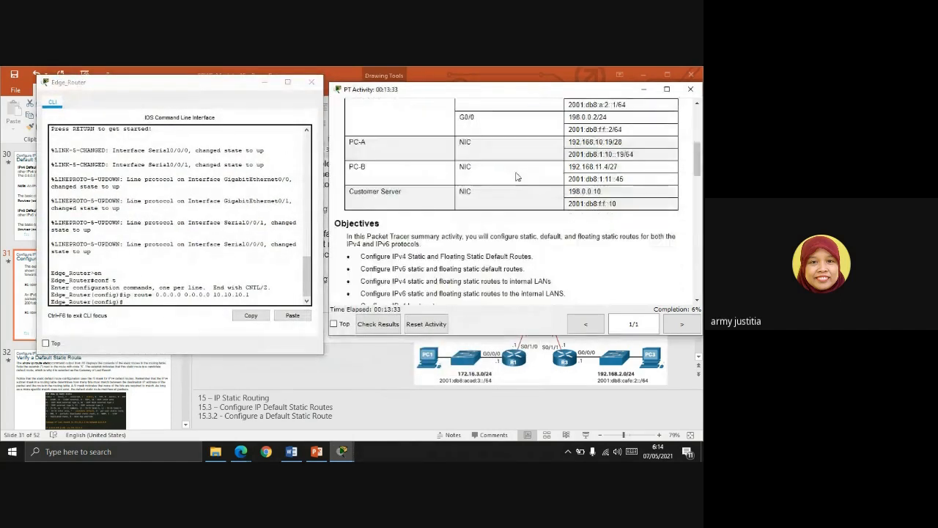
scroll(516, 176, down, 8)
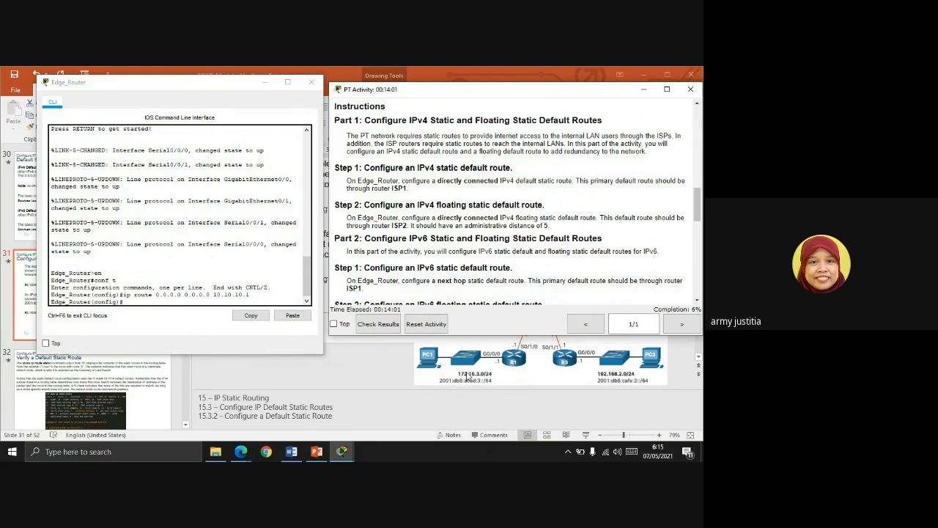
Switch to the PowerPoint deck and open the "Floating Static Routes" slide in section 15.4
click(317, 451)
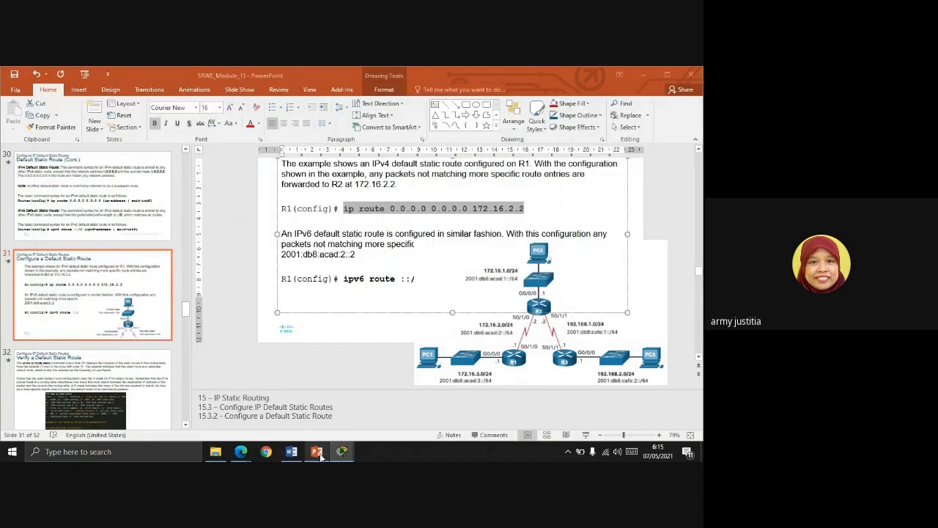
scroll(96, 281, down, 3)
scroll(95, 281, down, 2)
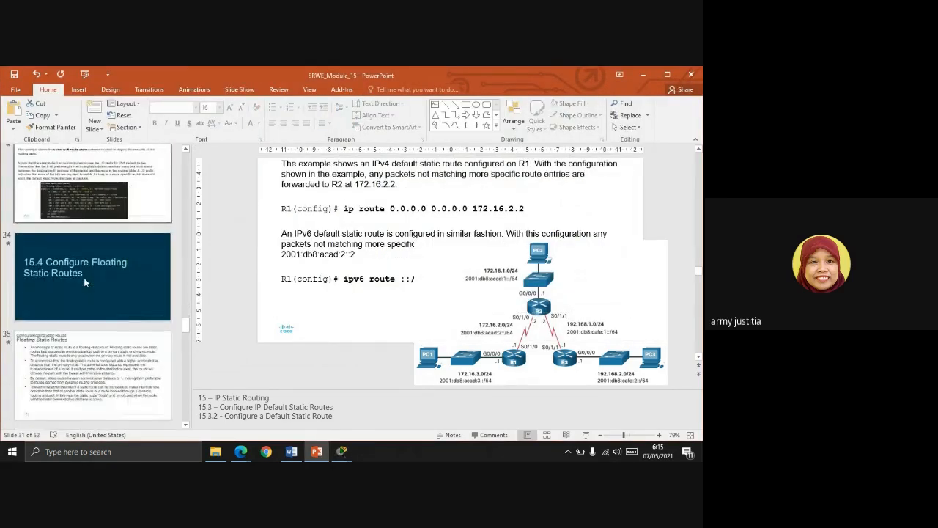
click(84, 277)
click(108, 334)
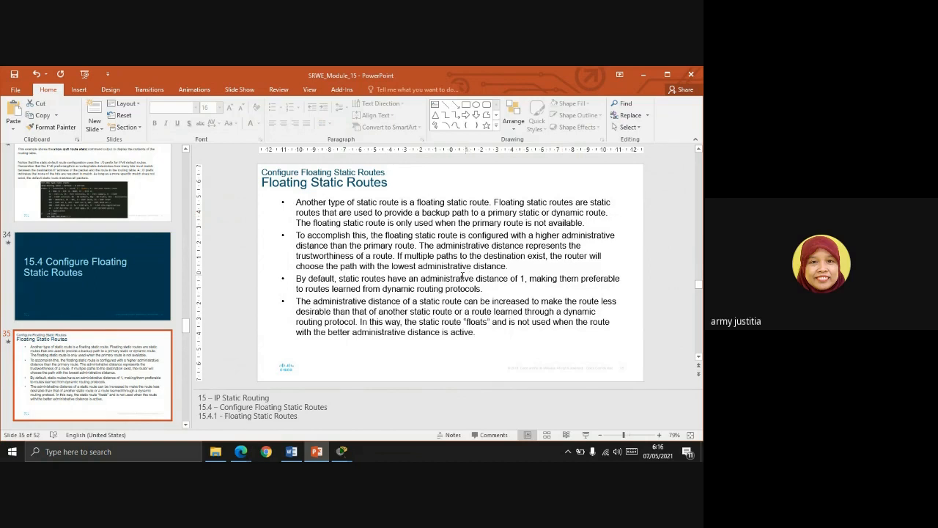
Check Edge_Router's links in the Packet Tracer topology, then open the "Configure IPv4 and IPv6 Floating Static Routes" slide in PowerPoint
click(342, 451)
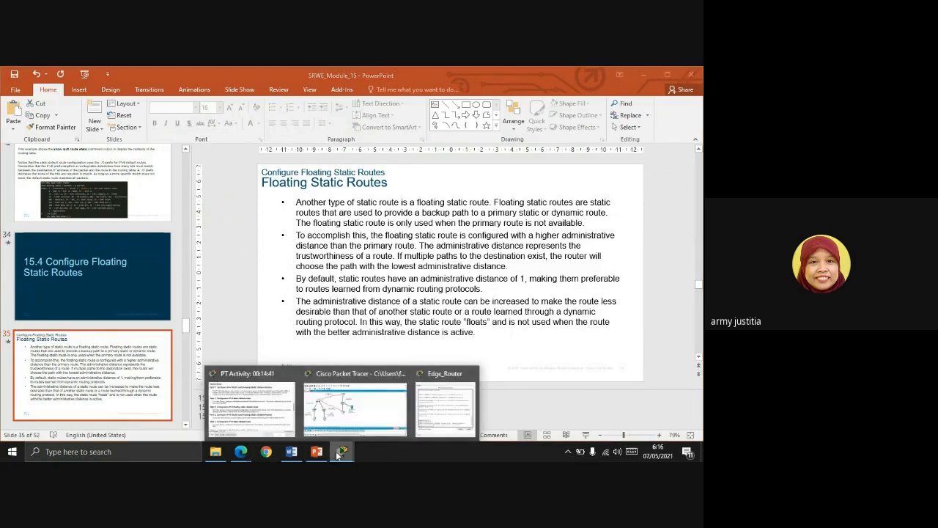
click(341, 412)
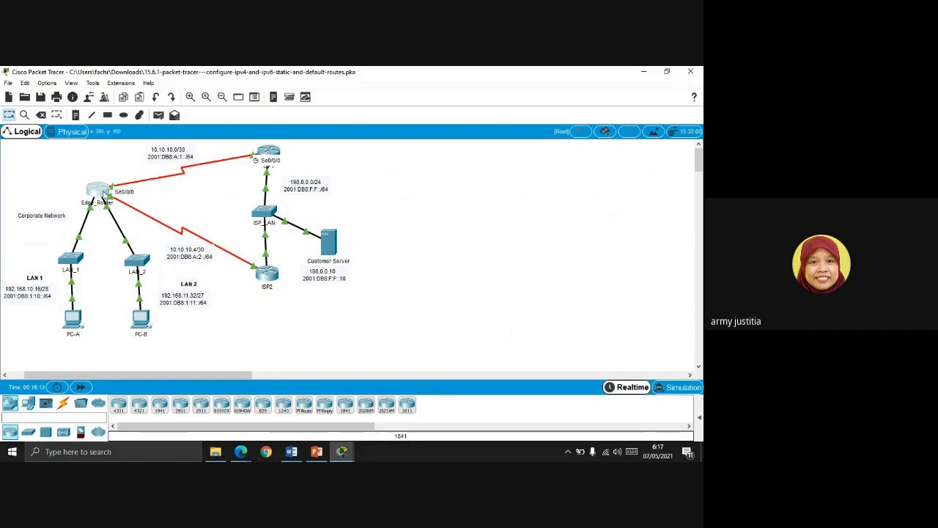
mouse_move(104, 195)
click(316, 452)
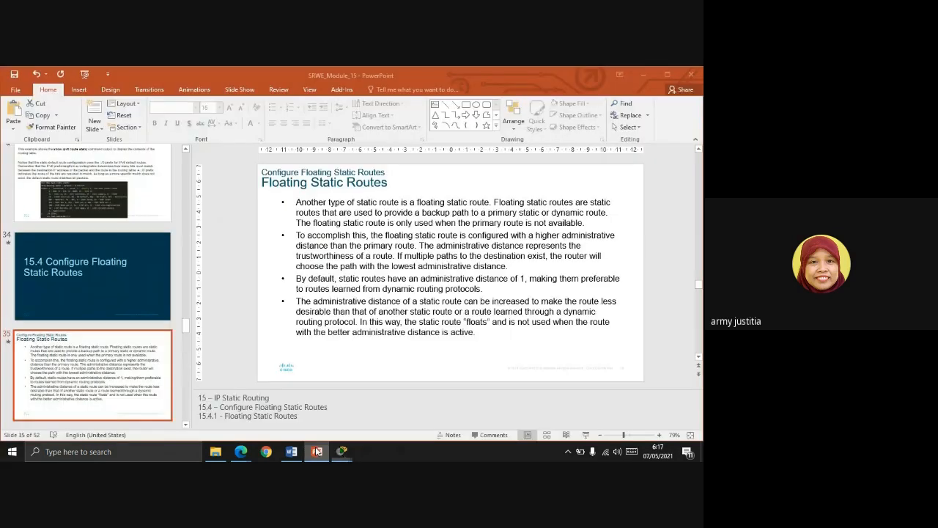
scroll(125, 274, down, 5)
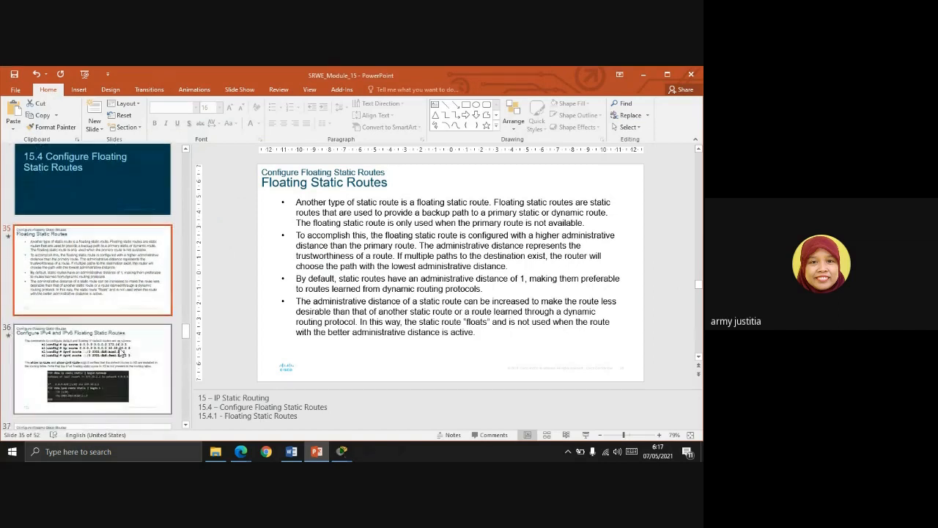
click(99, 260)
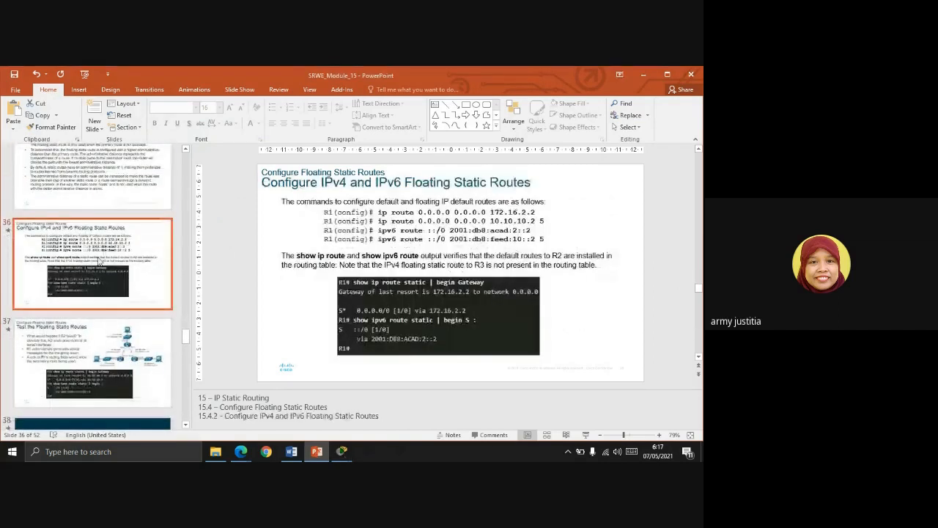
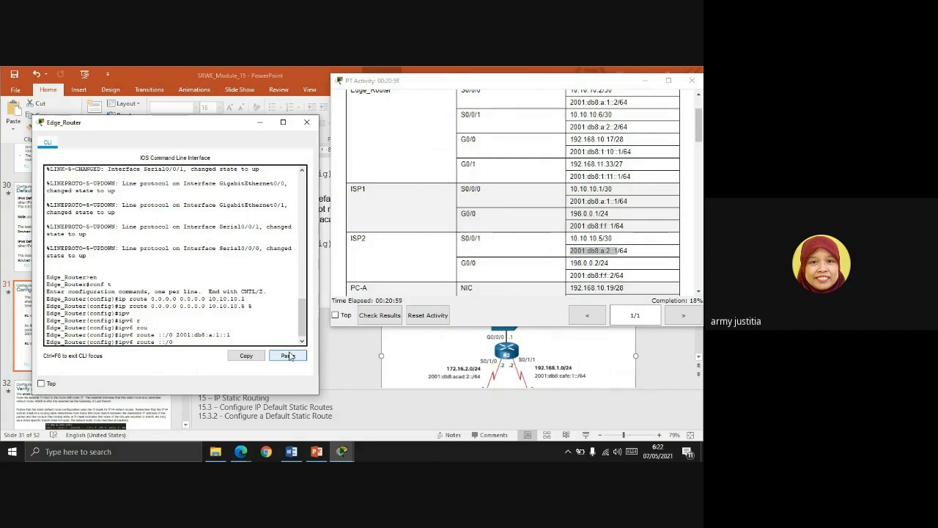
Paste ISP2's S0/0/1 IPv6 address as the next hop on Edge_Router and run "ipv6 route ::/0 2001:db8:a:2::1 5"
click(288, 356)
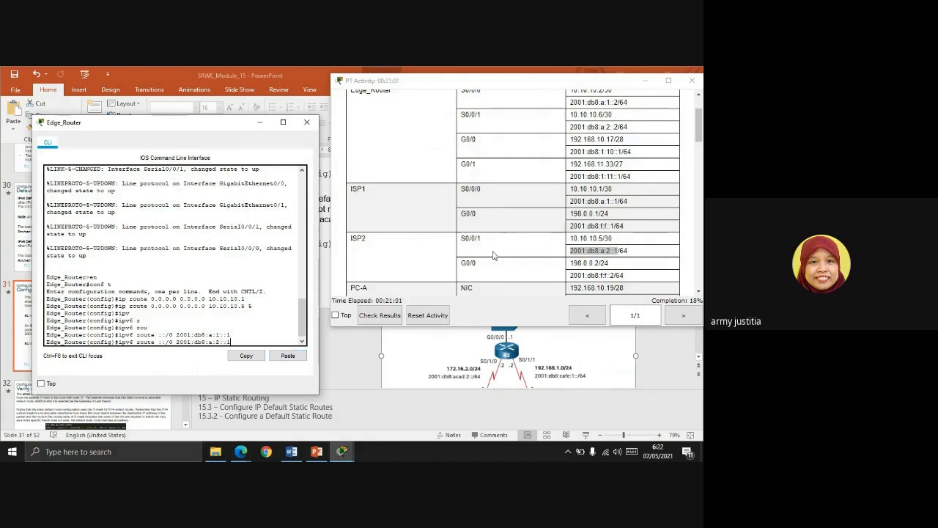
click(575, 262)
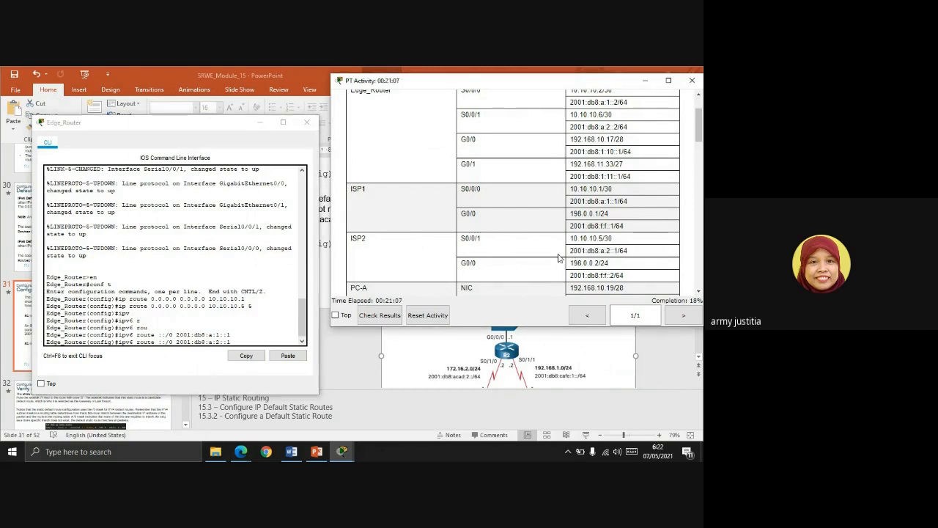
scroll(605, 258, down, 10)
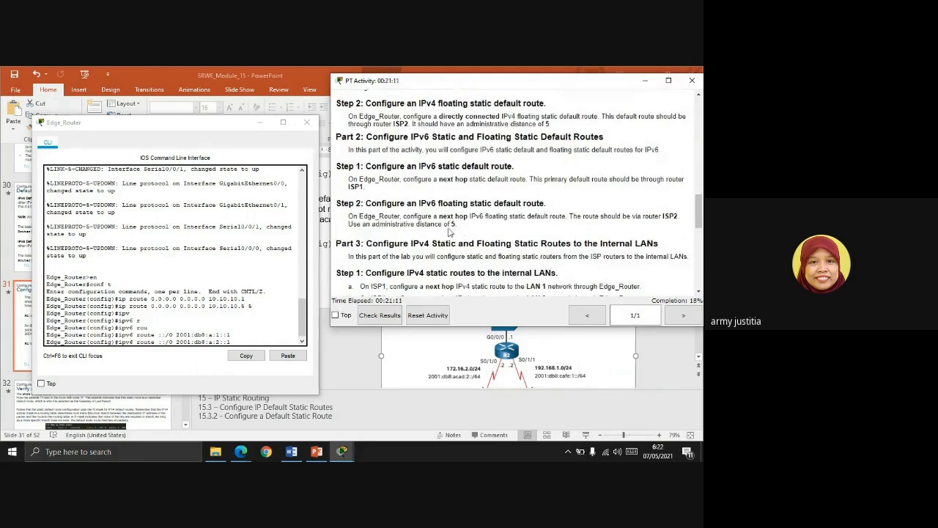
click(245, 340)
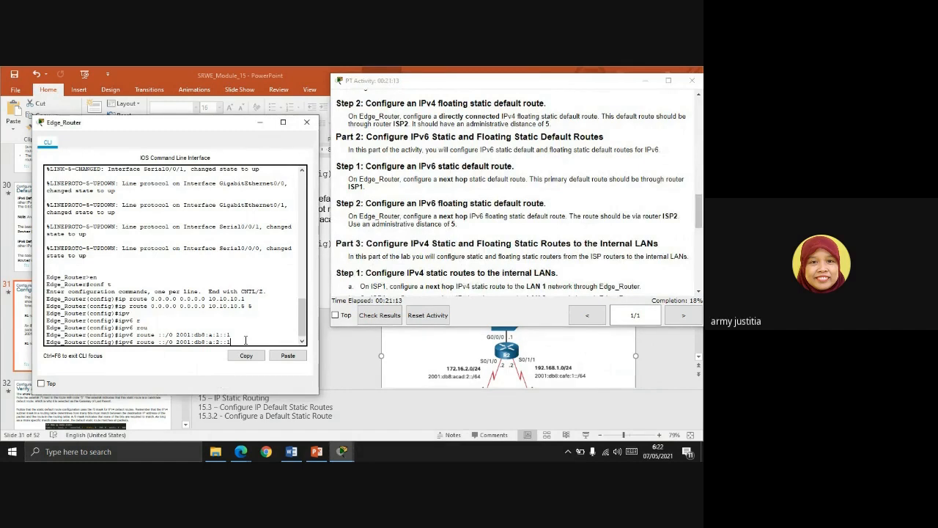
text(5)
key(Return)
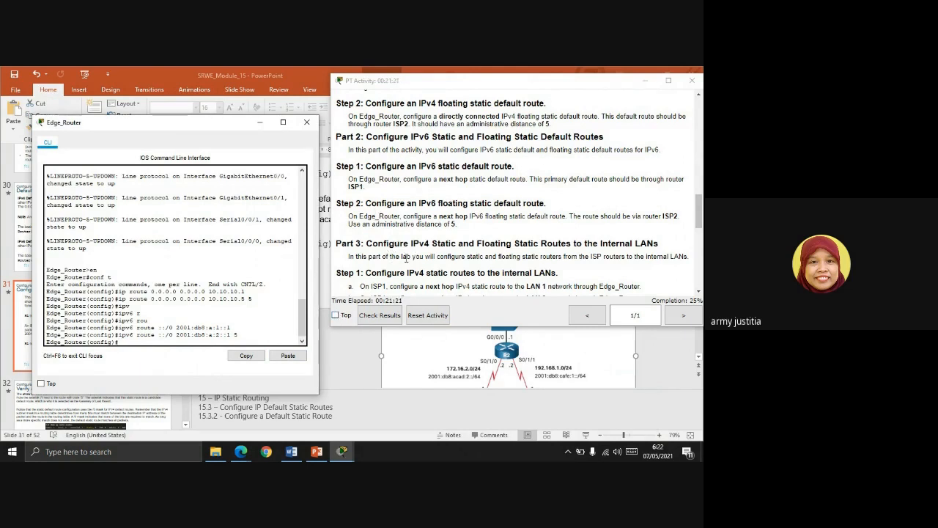
Read the Part 3 tasks for IPv4 routes to the internal LANs and locate ISP1 and the LANs in the topology
scroll(389, 194, down, 2)
scroll(381, 200, down, 2)
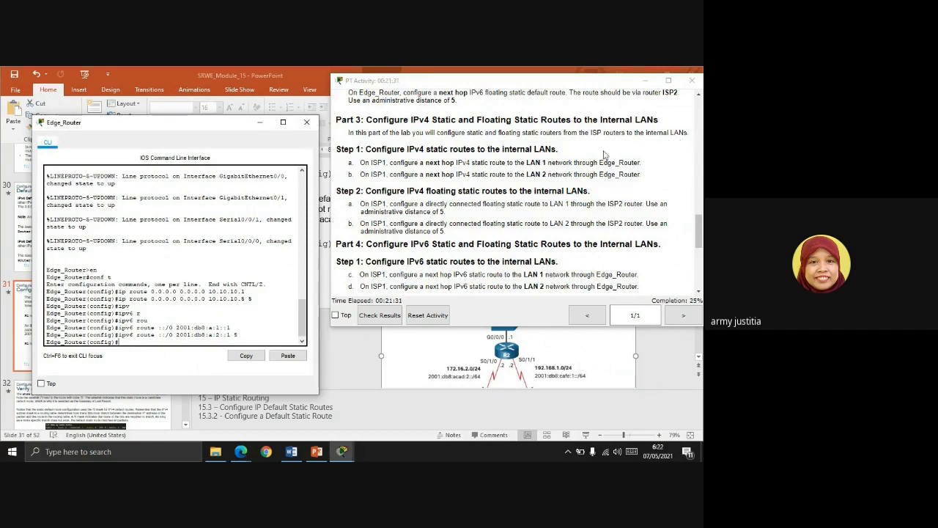
click(340, 452)
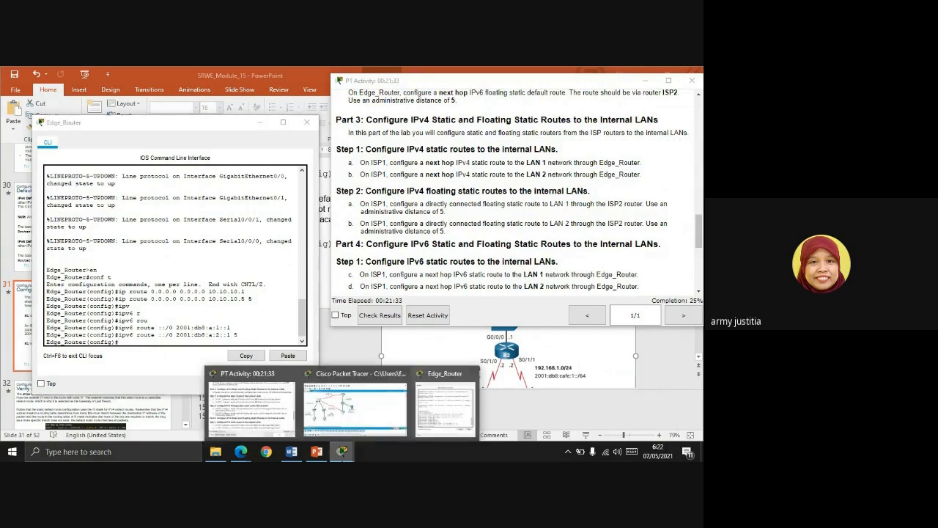
click(356, 410)
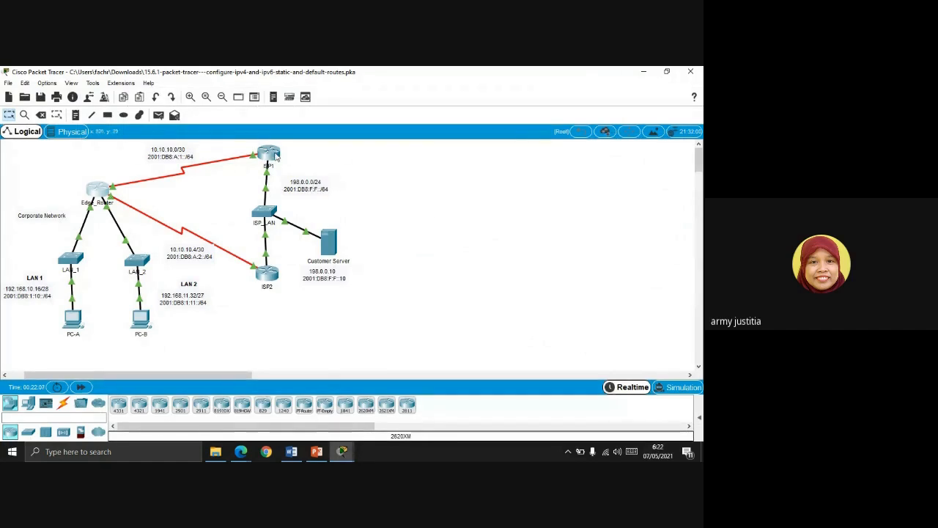
mouse_move(284, 154)
mouse_move(144, 258)
click(644, 72)
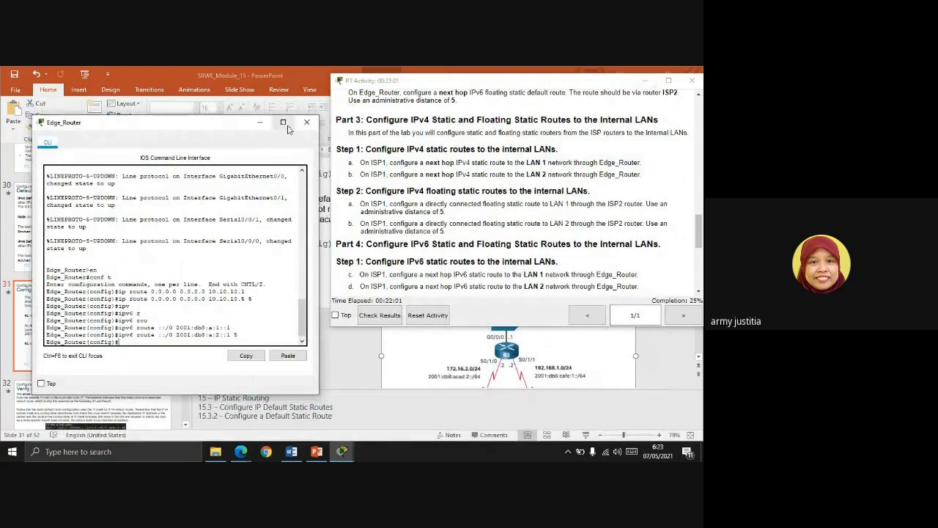
Minimize the Edge_Router window, open ISP1's CLI from the topology, and place it beside the activity instructions
click(259, 121)
mouse_move(341, 451)
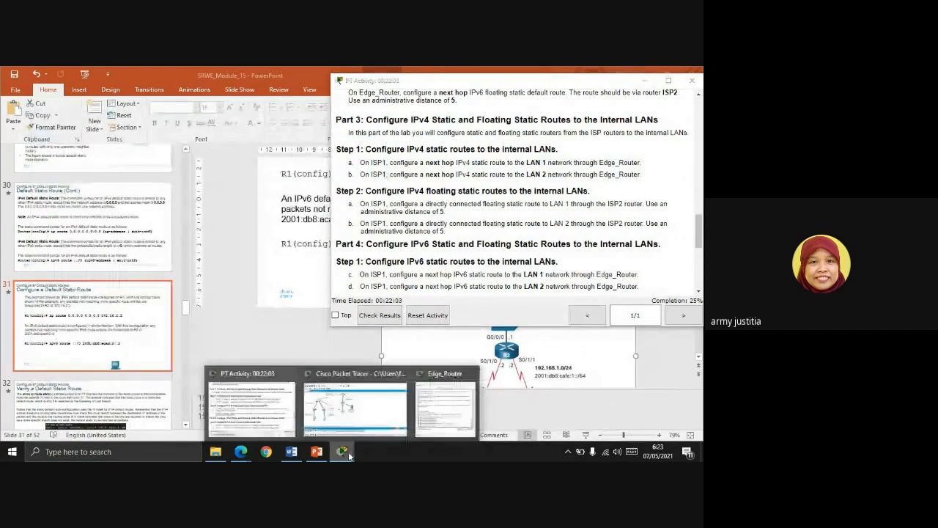
click(353, 419)
click(269, 152)
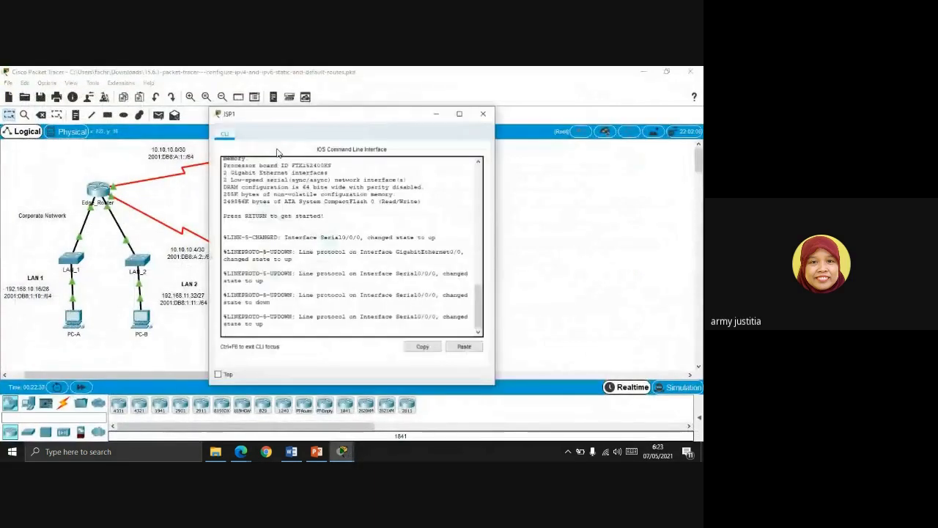
click(342, 451)
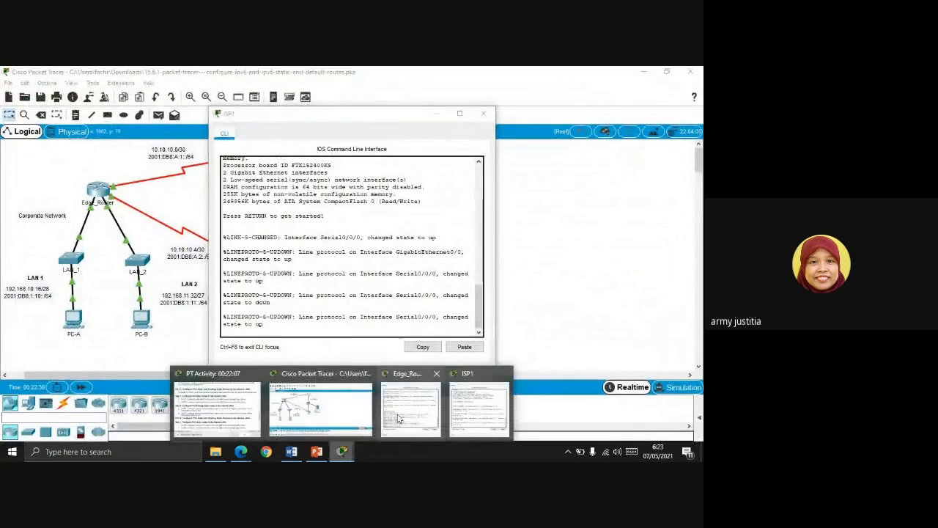
click(235, 408)
drag(284, 118, 97, 80)
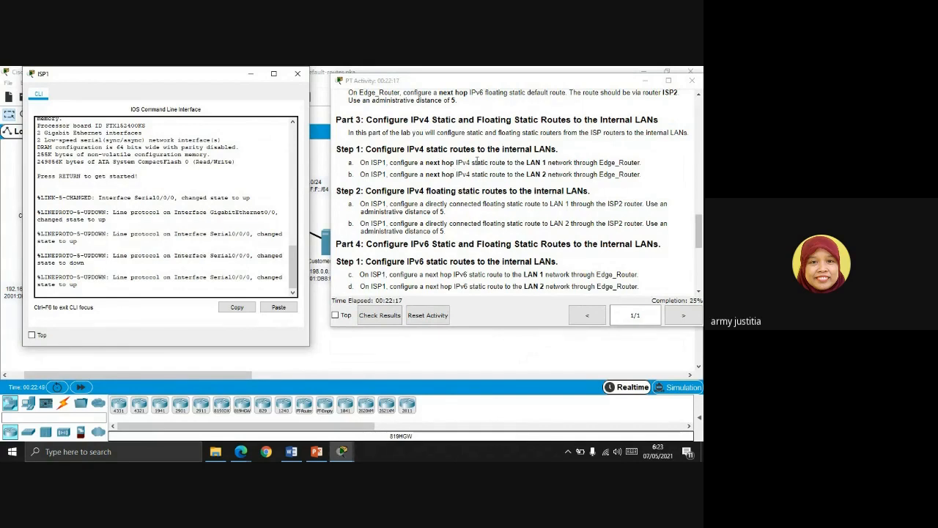
Compare the Part 1 default static route task with the Part 3 static route tasks in the activity instructions
scroll(483, 164, up, 4)
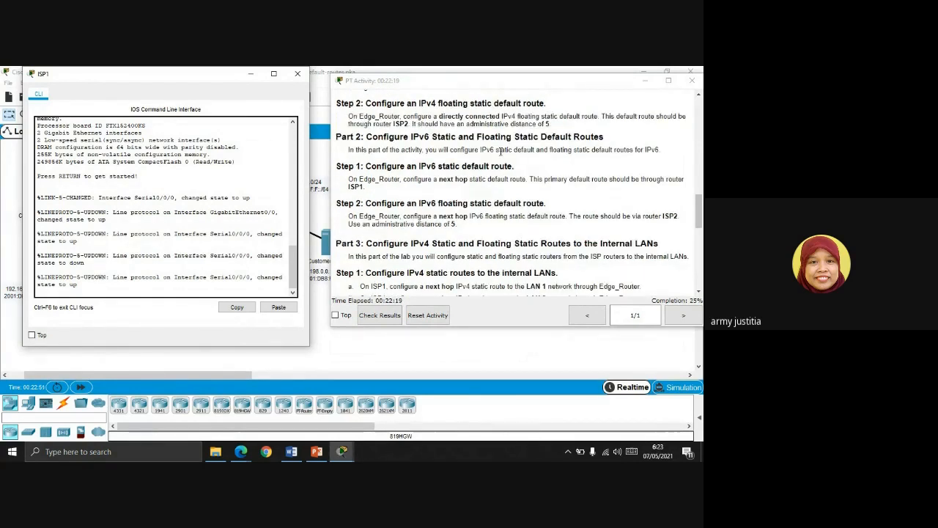
scroll(535, 149, up, 3)
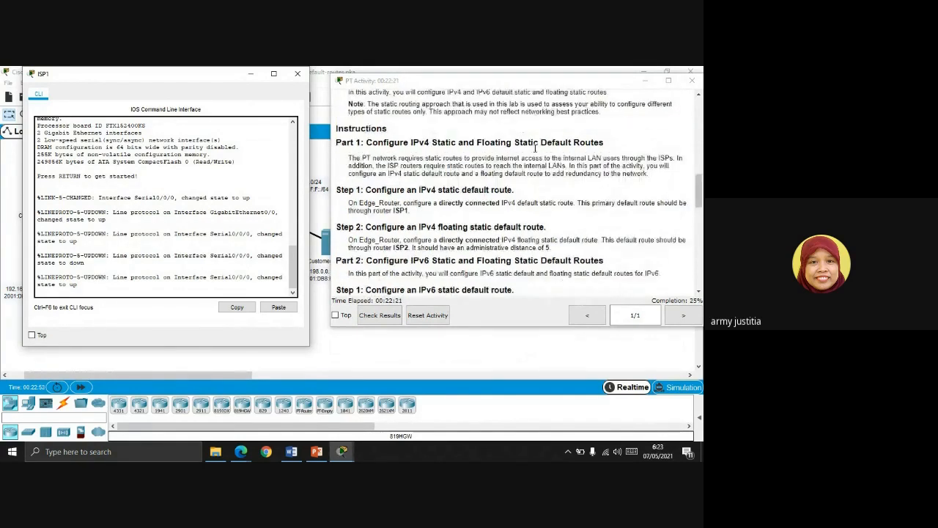
double_click(538, 203)
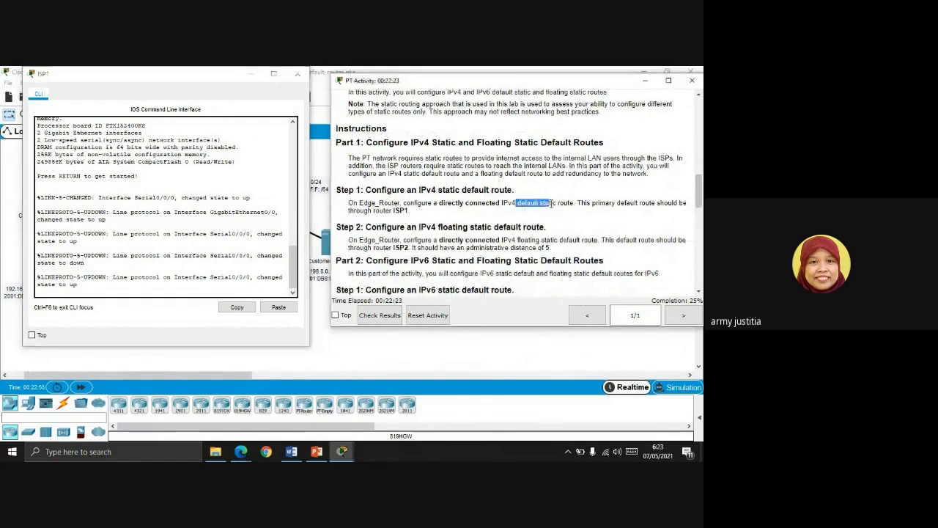
scroll(548, 206, down, 4)
scroll(548, 209, down, 4)
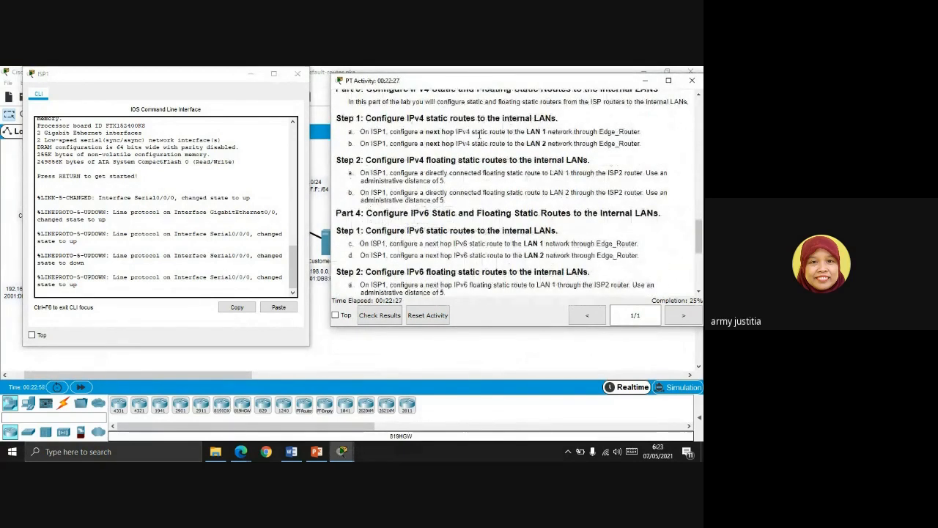
Switch to the PowerPoint deck and review the standard and default entries on the "Types of Static Routes" slide in section 15.1
click(316, 452)
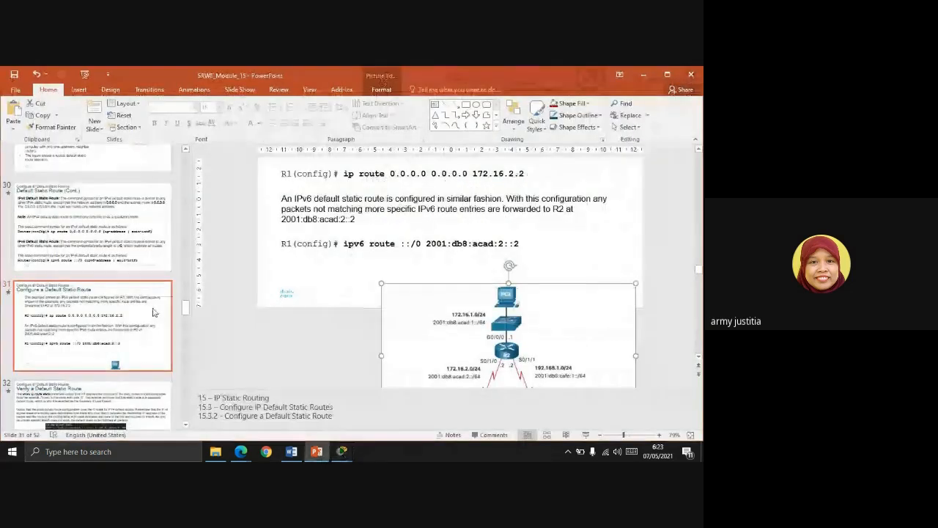
scroll(153, 294, up, 5)
scroll(153, 295, up, 10)
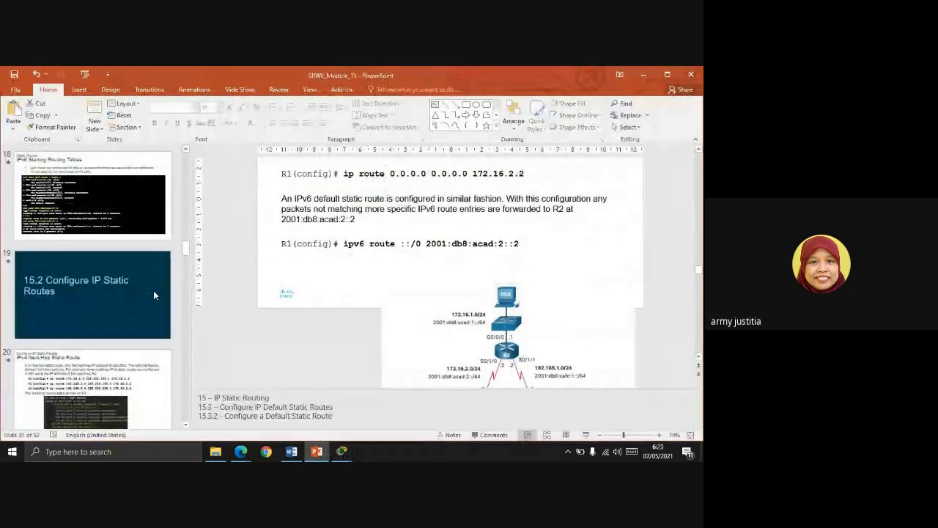
scroll(153, 295, up, 10)
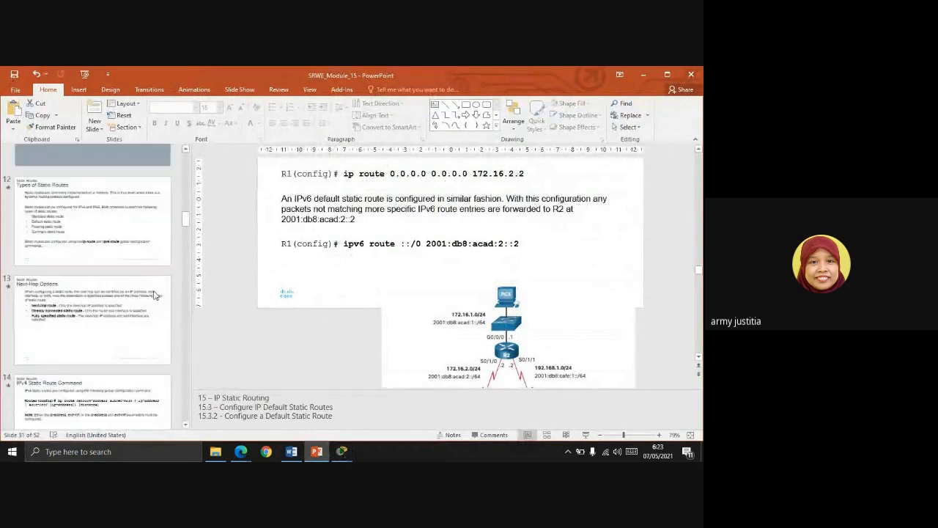
click(153, 296)
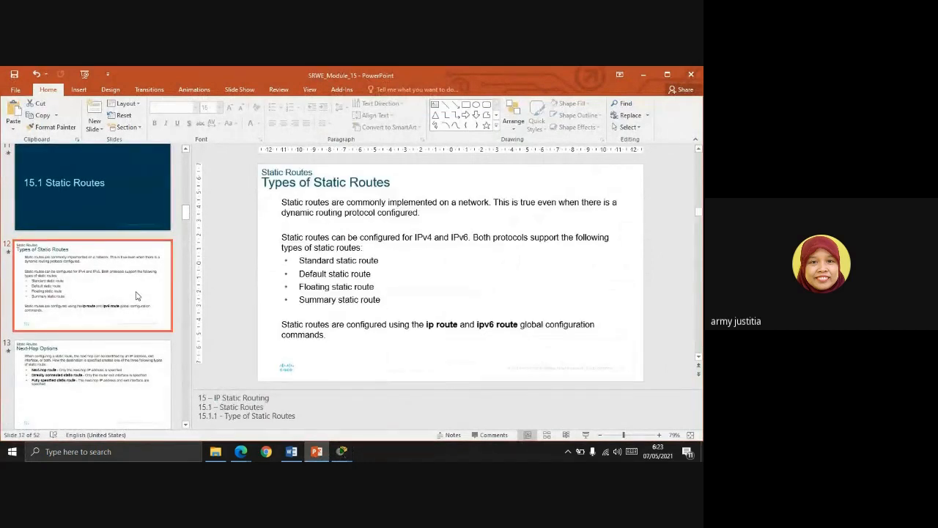
drag(297, 274, 374, 274)
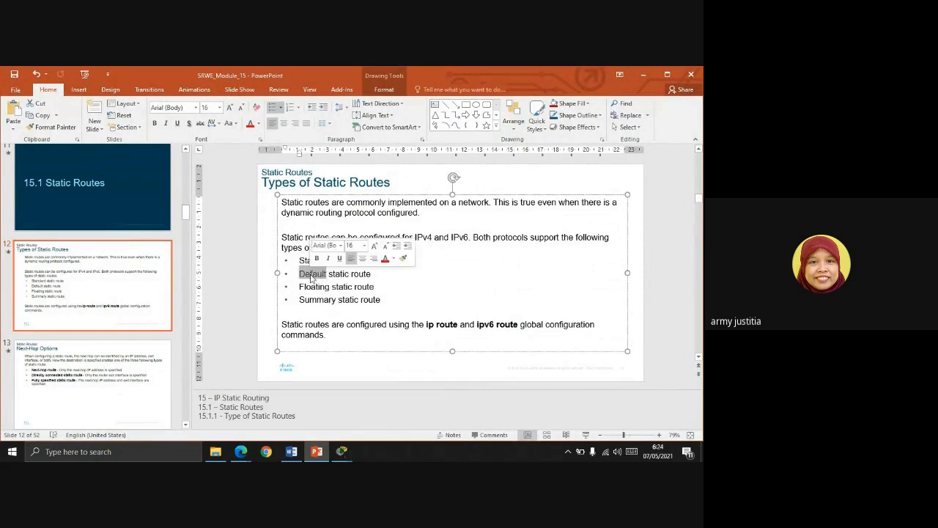
click(364, 274)
drag(337, 261, 378, 261)
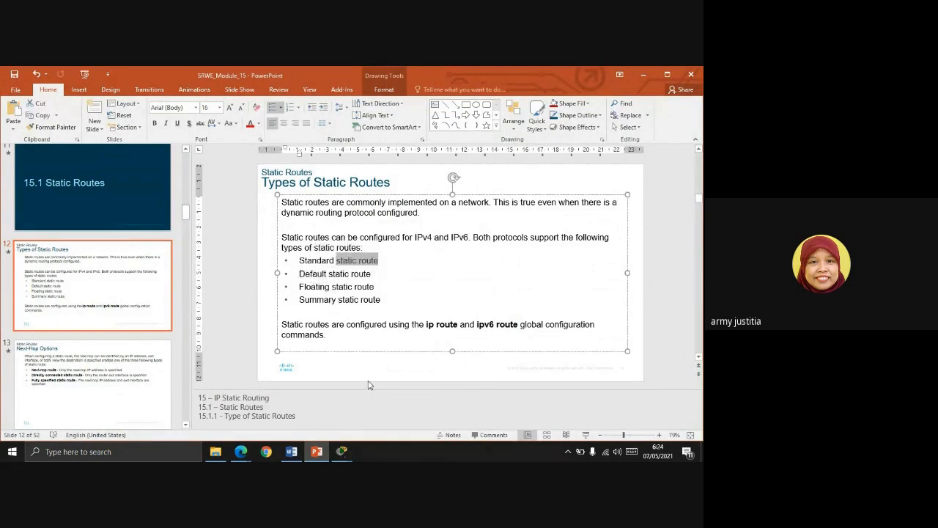
Return to the activity instructions and examine the next hop requirement for ISP1's IPv4 static route to LAN 1
mouse_move(344, 451)
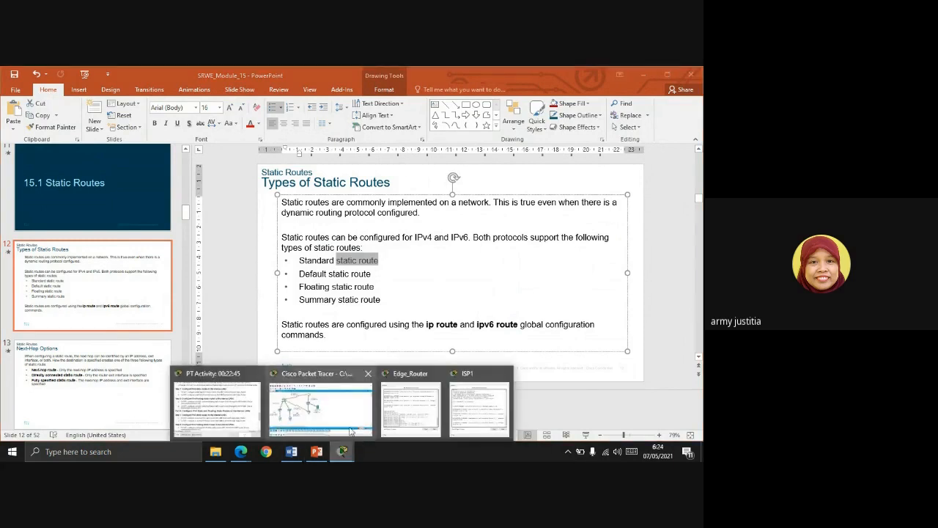
click(236, 411)
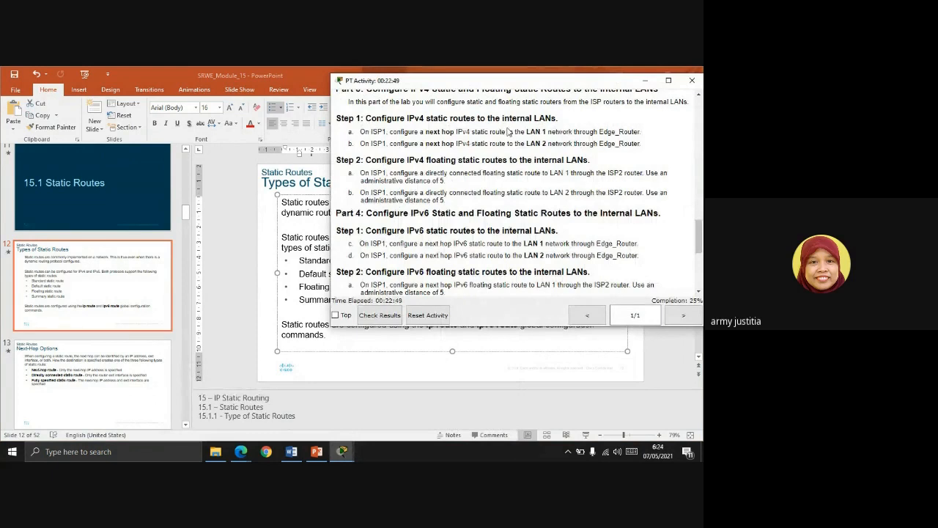
drag(474, 131, 504, 131)
drag(424, 133, 442, 132)
Review the "Next-Hop Options" and "IPv4 Static Route Command" slides in PowerPoint, then bring ISP1's CLI window forward
click(238, 270)
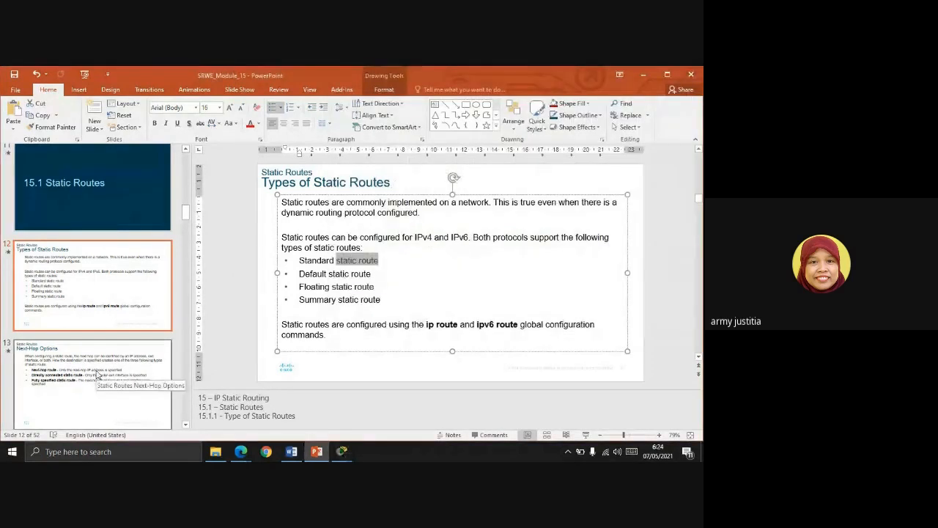
scroll(85, 330, down, 1)
click(86, 330)
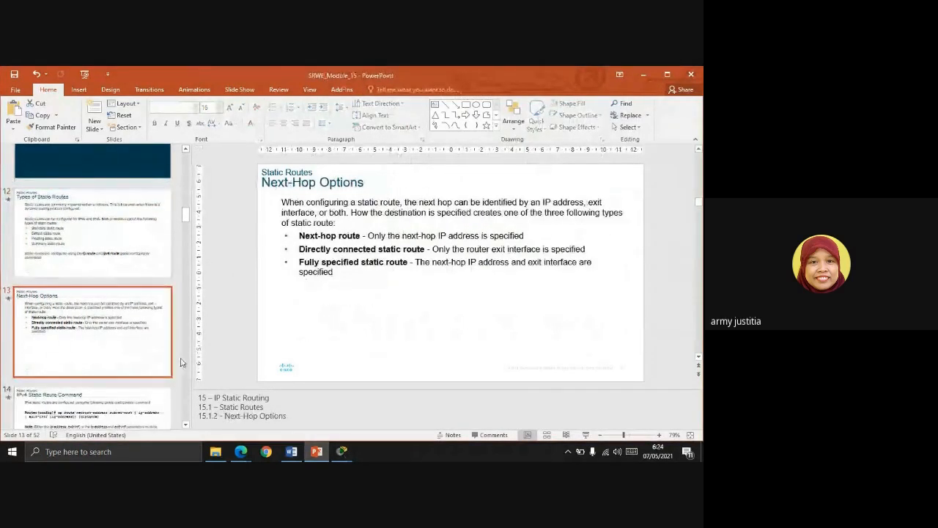
scroll(102, 333, down, 2)
click(109, 339)
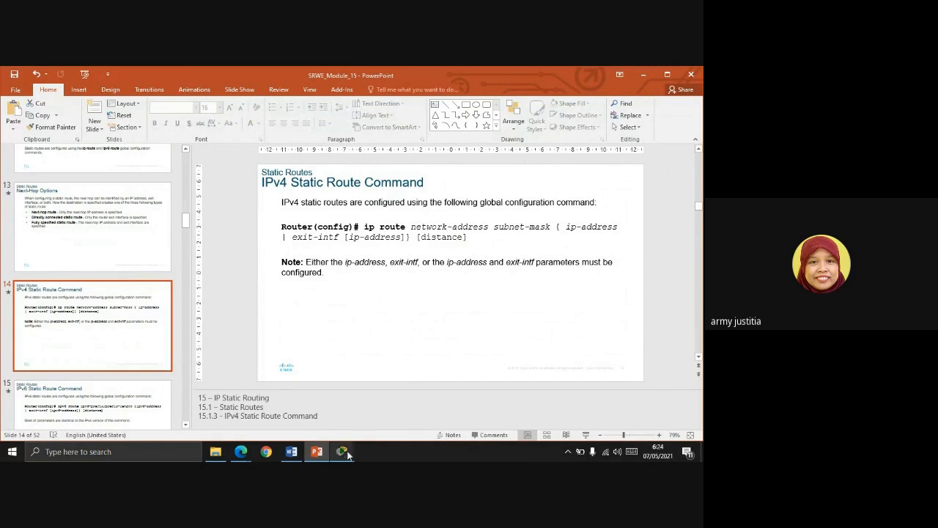
mouse_move(349, 455)
click(488, 372)
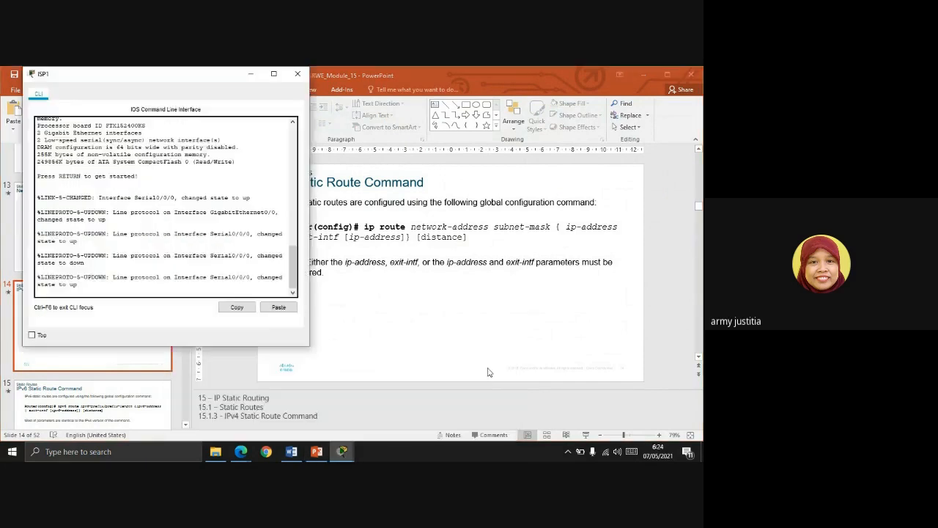
Place the activity instructions beside ISP1's CLI and enter global configuration mode on ISP1 with en and conf t
click(342, 451)
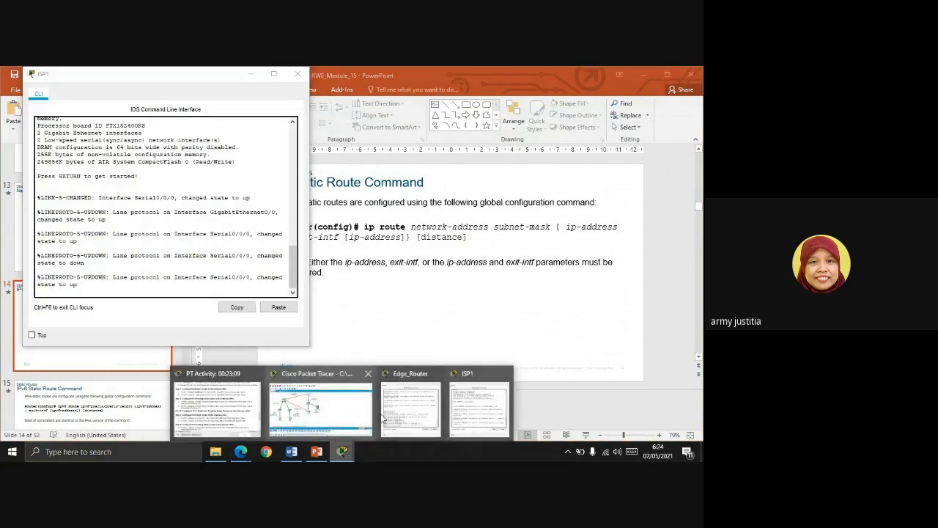
click(217, 403)
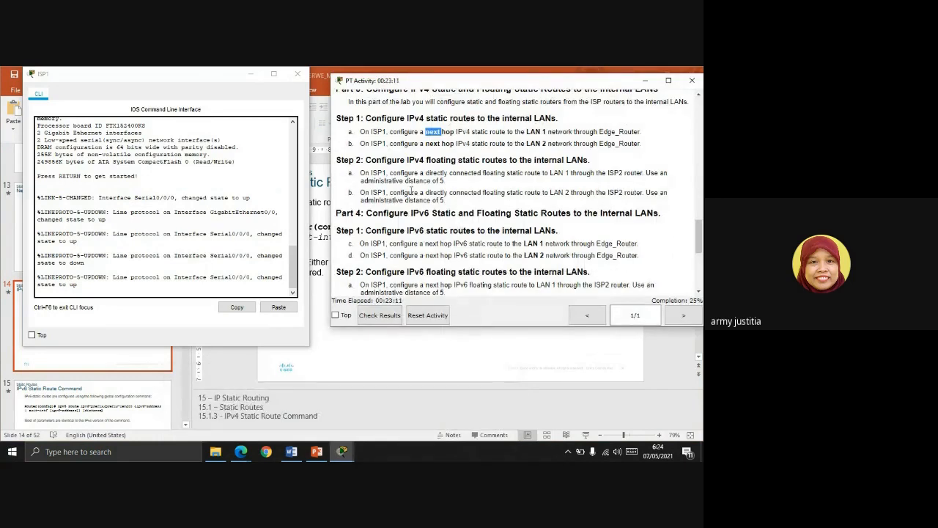
click(115, 303)
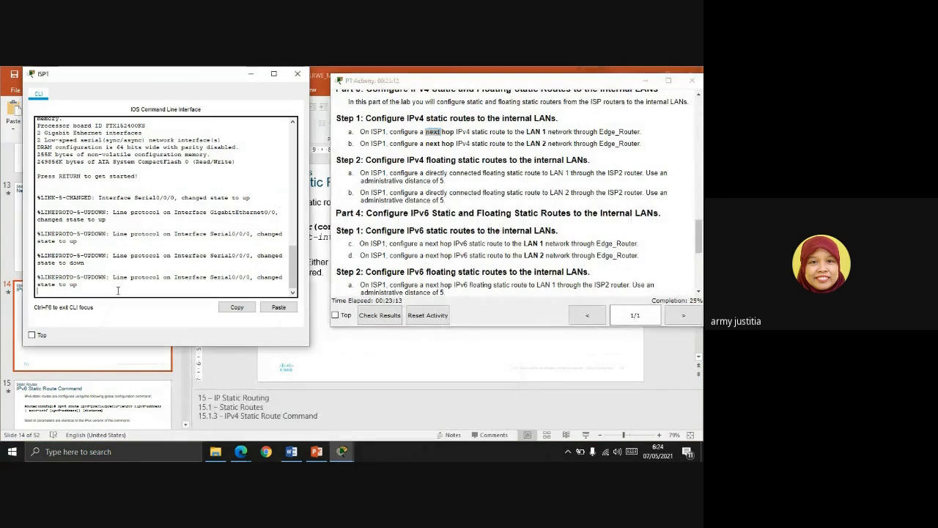
key(Return)
text(en)
key(Return)
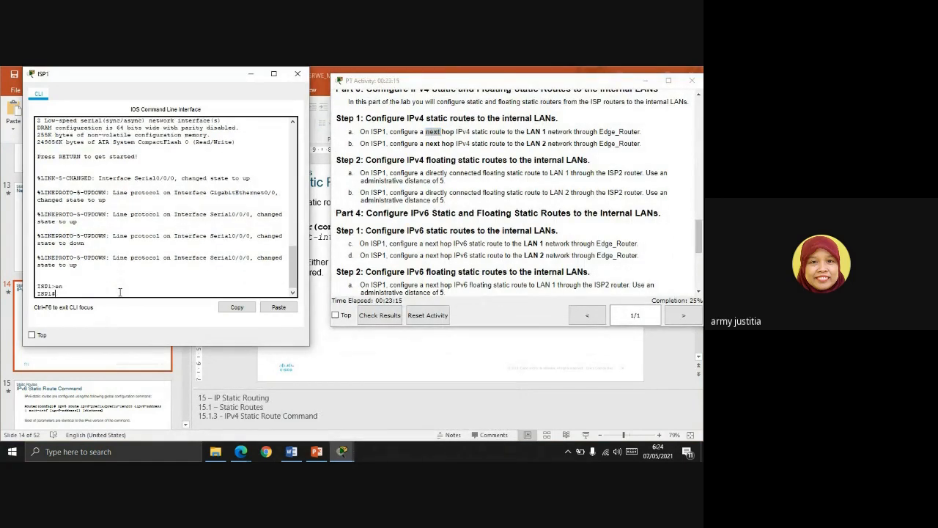
text(conf t)
key(Return)
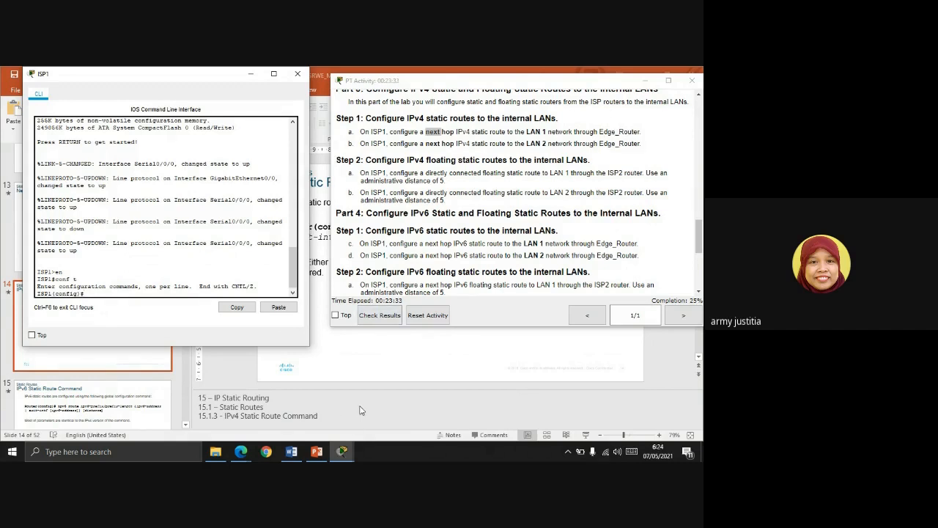
Consult the topology's LAN 1 addressing and begin ISP1's static route command as ip route 192.168.10.16 255.255.255.240
click(350, 453)
click(320, 406)
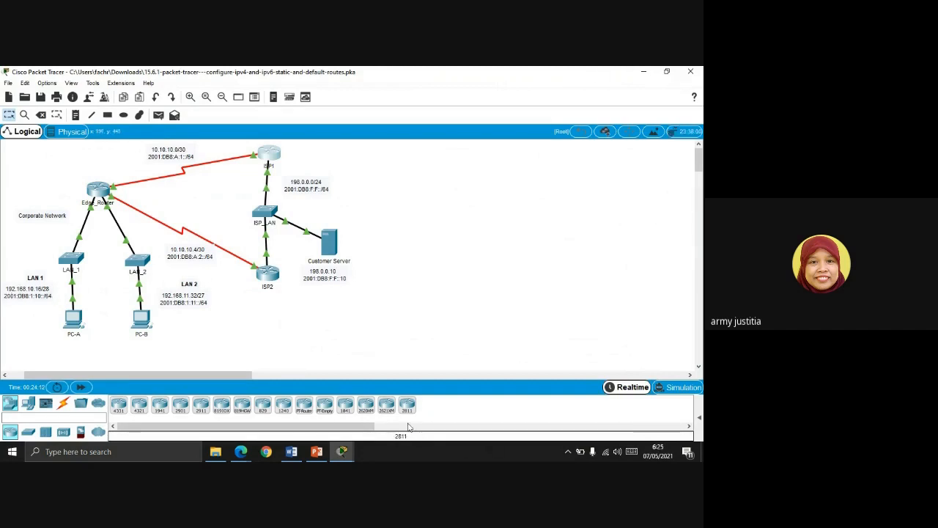
mouse_move(345, 452)
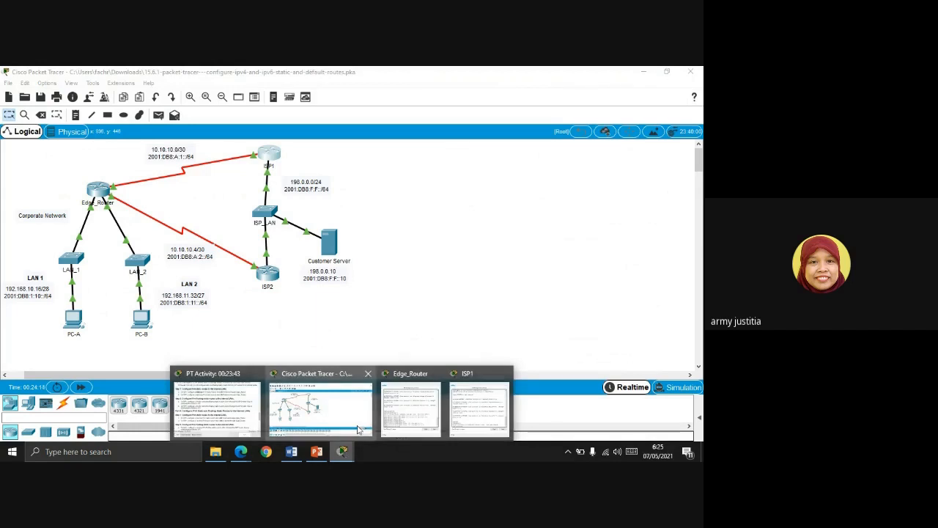
click(477, 398)
drag(173, 82, 491, 91)
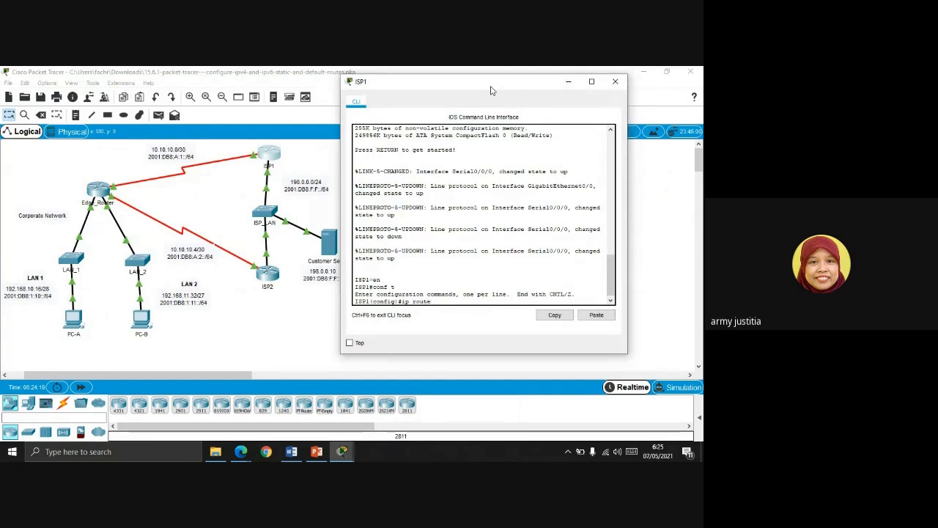
text(2)
text(8.10.16 255)
text(.255.255.240)
Compare the unfinished ISP1 route command with the syntax on PowerPoint's "IPv4 Static Route Command" slide
mouse_move(349, 440)
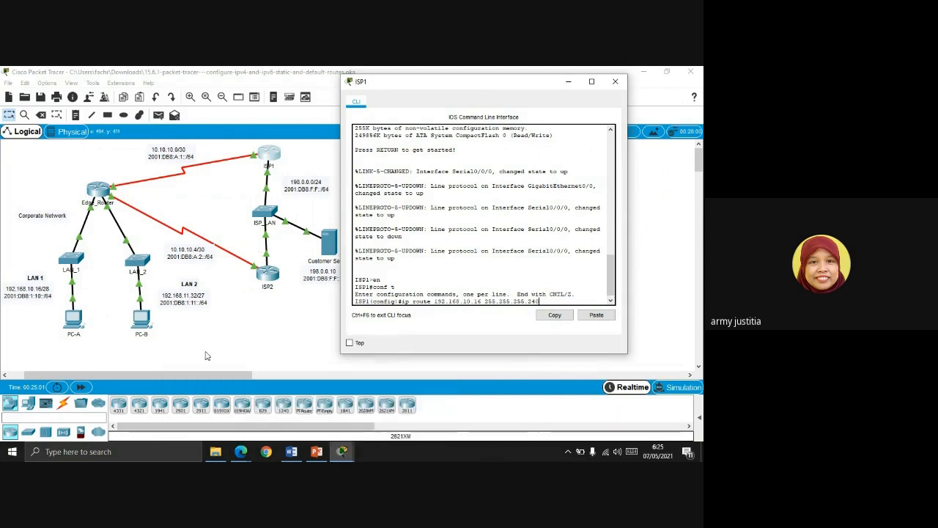
click(315, 451)
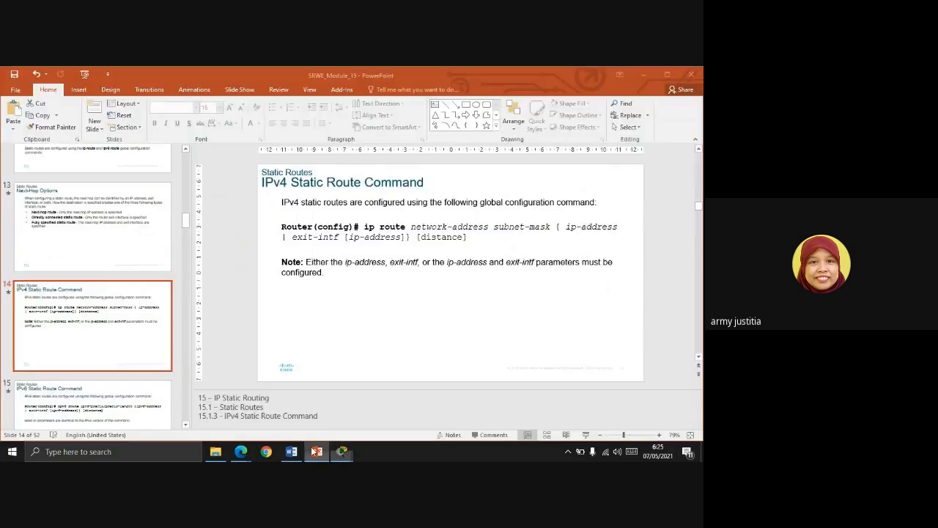
click(147, 388)
scroll(147, 388, down, 3)
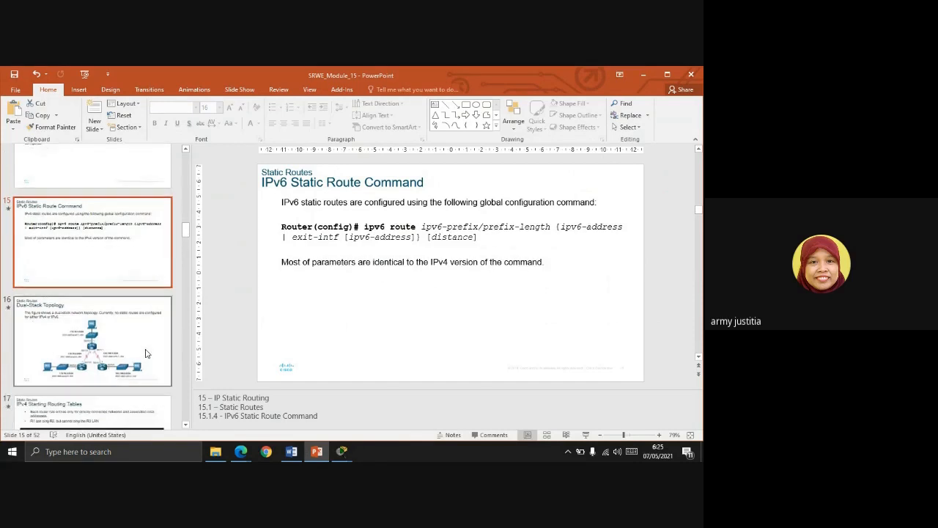
click(115, 180)
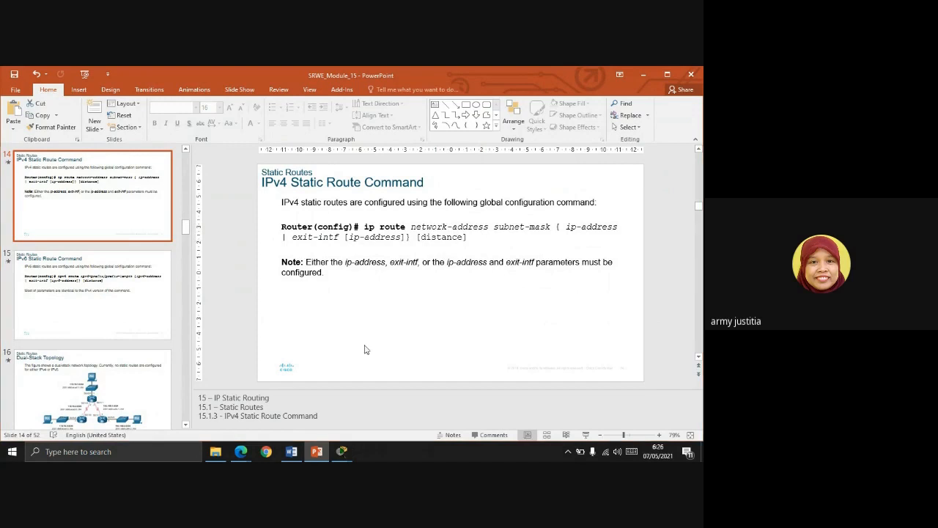
click(342, 451)
drag(435, 301, 539, 302)
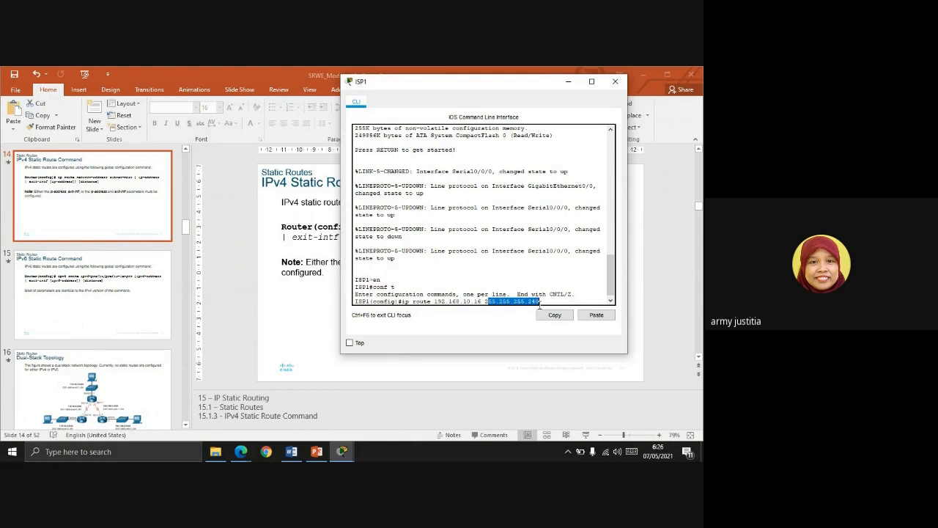
click(569, 82)
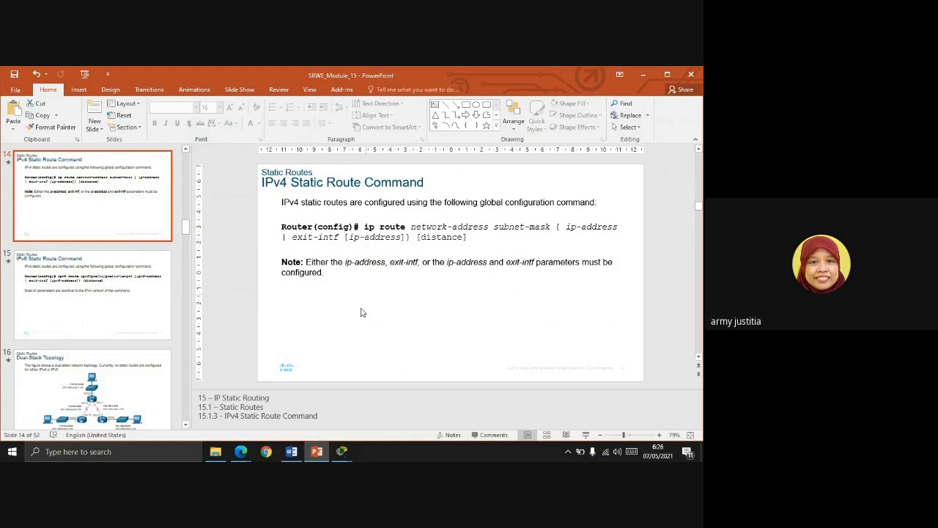
click(347, 459)
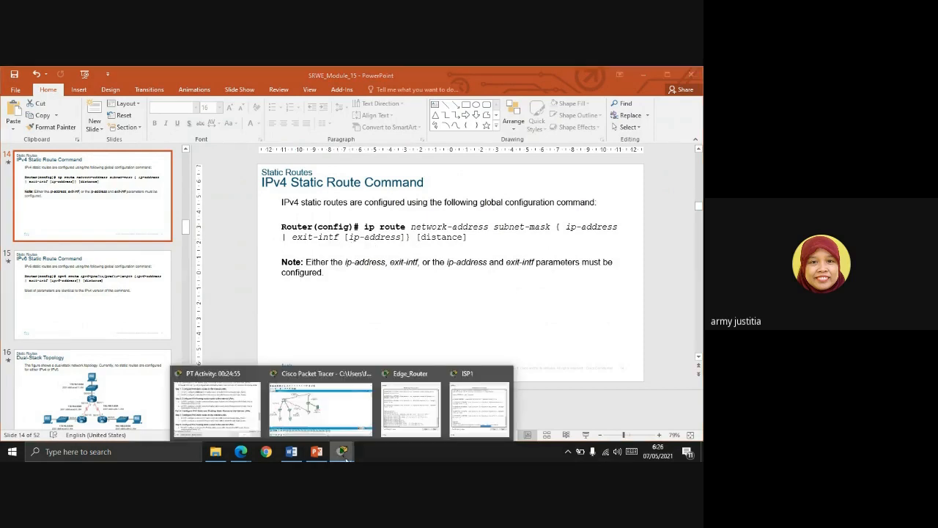
click(478, 404)
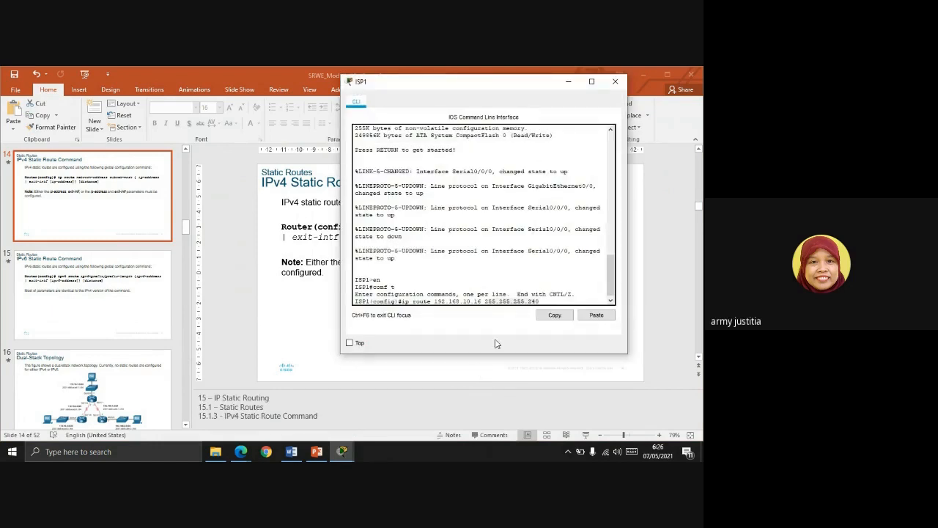
click(297, 221)
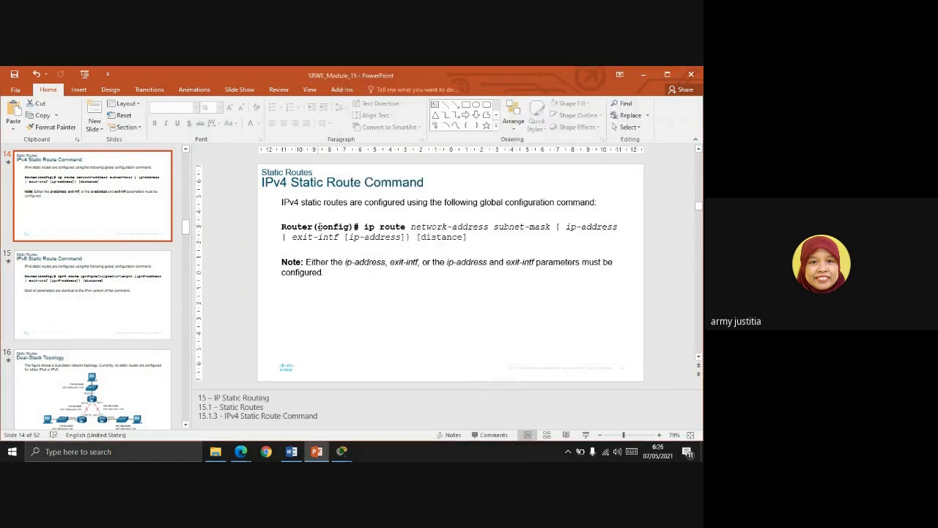
Check the Edge_Router link ports in the topology and complete ISP1's LAN 1 route with exit interface g0/0
mouse_move(342, 451)
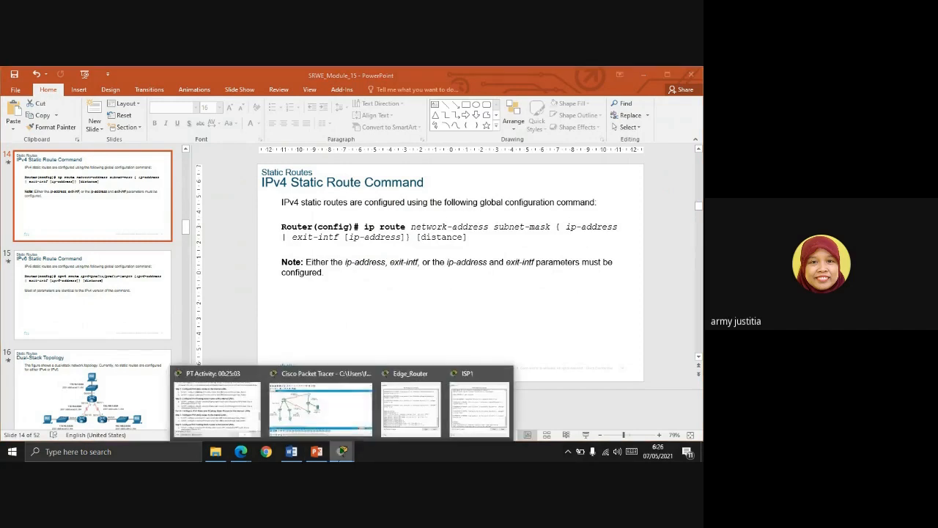
click(341, 414)
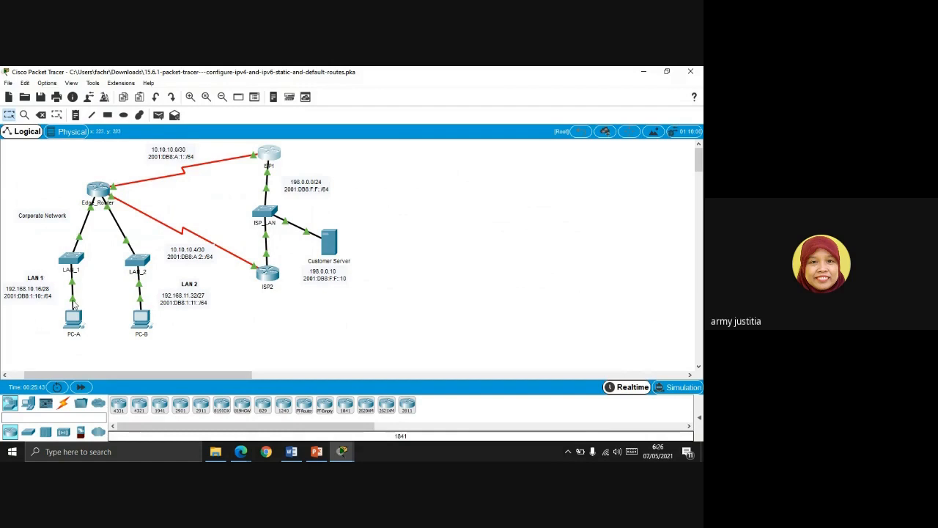
mouse_move(72, 266)
mouse_move(91, 212)
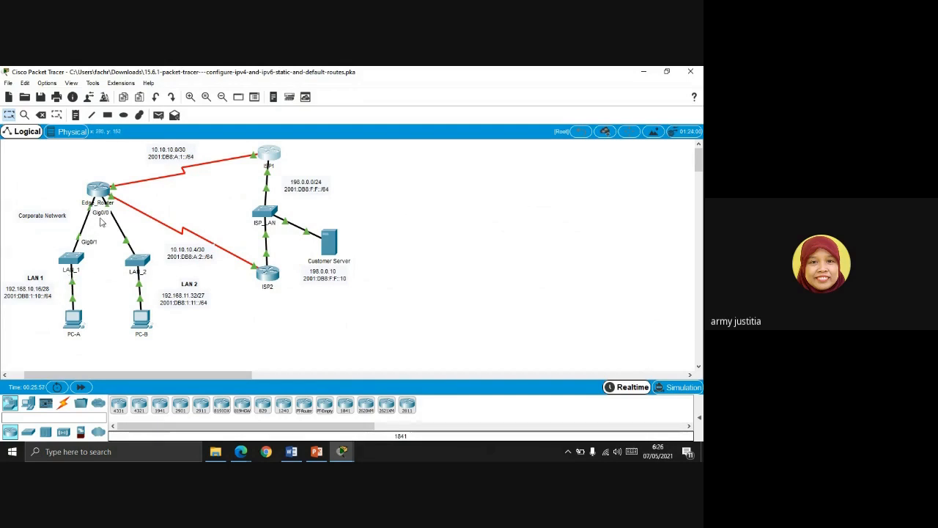
click(343, 452)
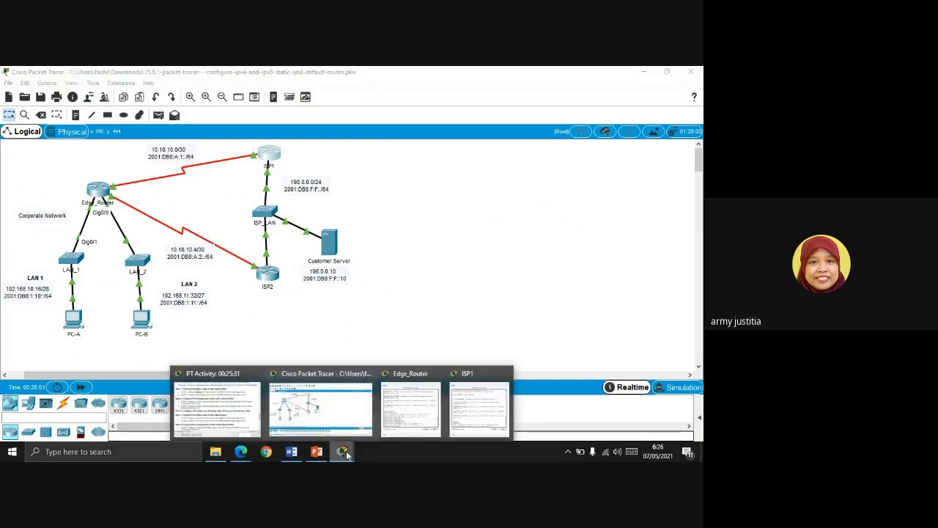
click(341, 452)
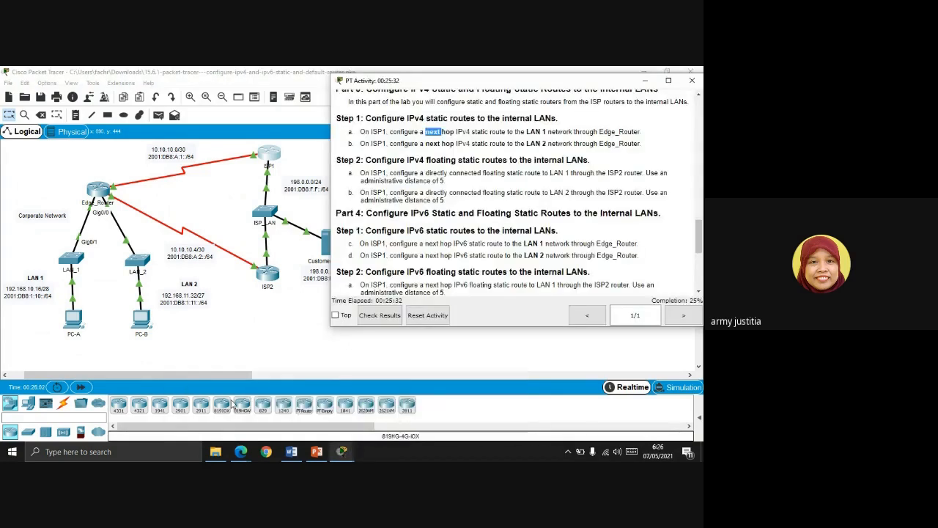
click(339, 452)
click(467, 403)
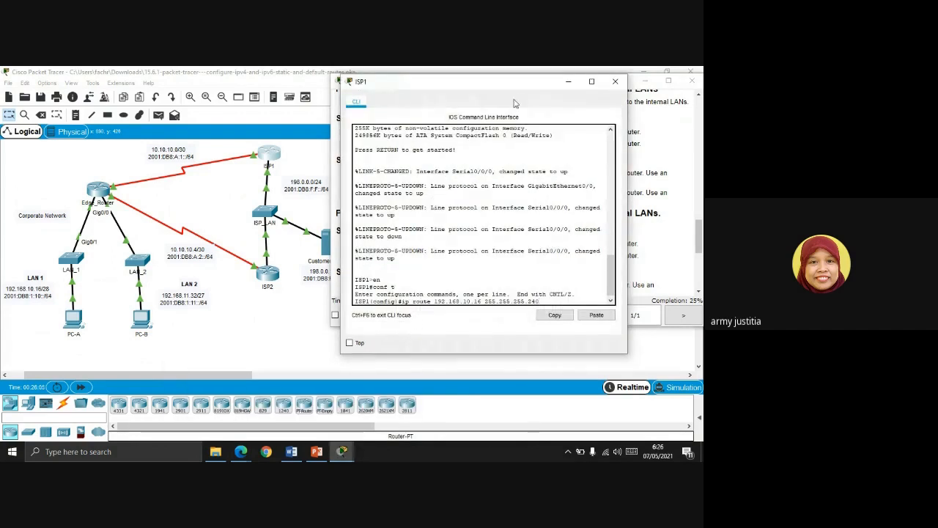
text(gig0/0)
key(Return)
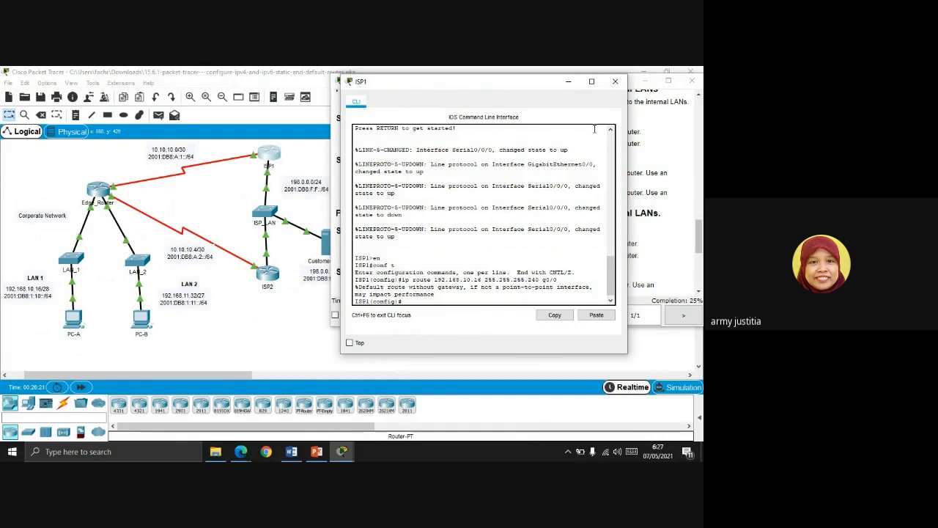
Look up the IPv4 address of Edge_Router's S0/0/0 interface in the activity's Addressing Table
scroll(563, 277, up, 5)
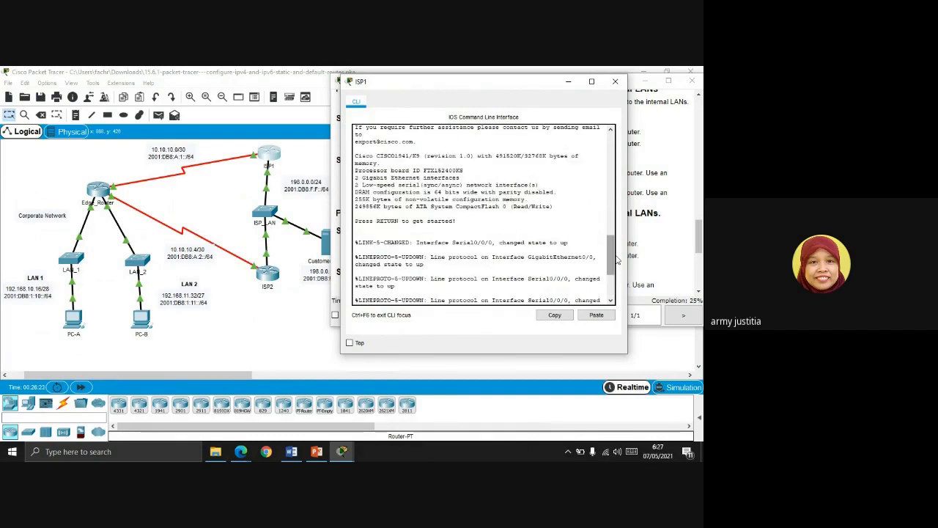
click(660, 211)
scroll(659, 210, up, 15)
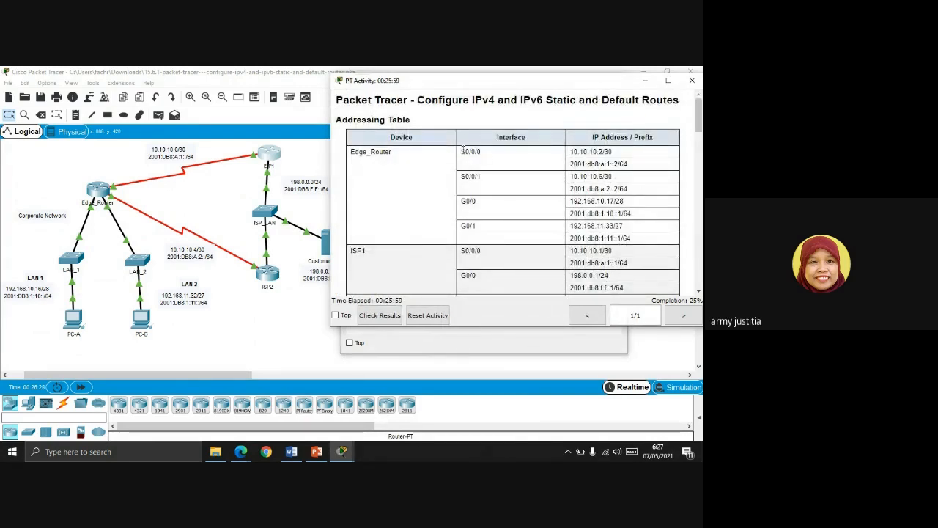
drag(462, 151, 495, 154)
drag(570, 152, 613, 152)
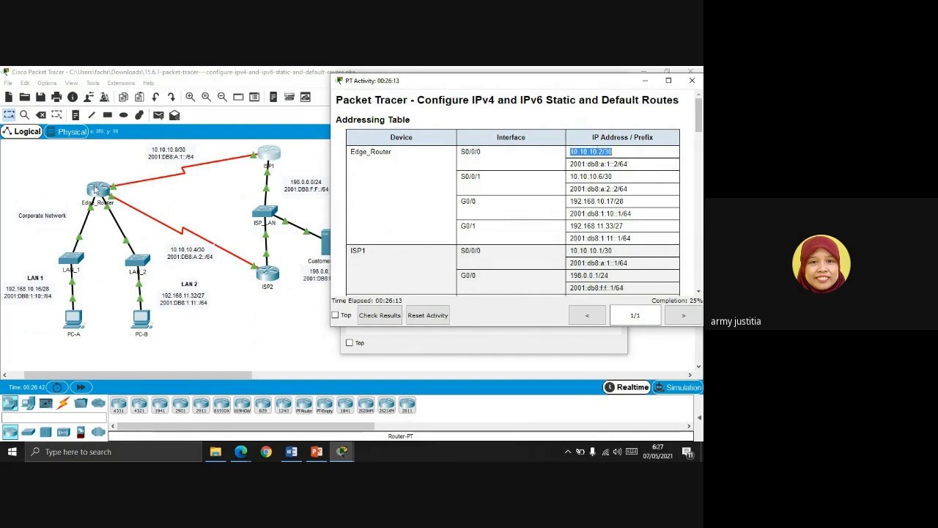
click(572, 153)
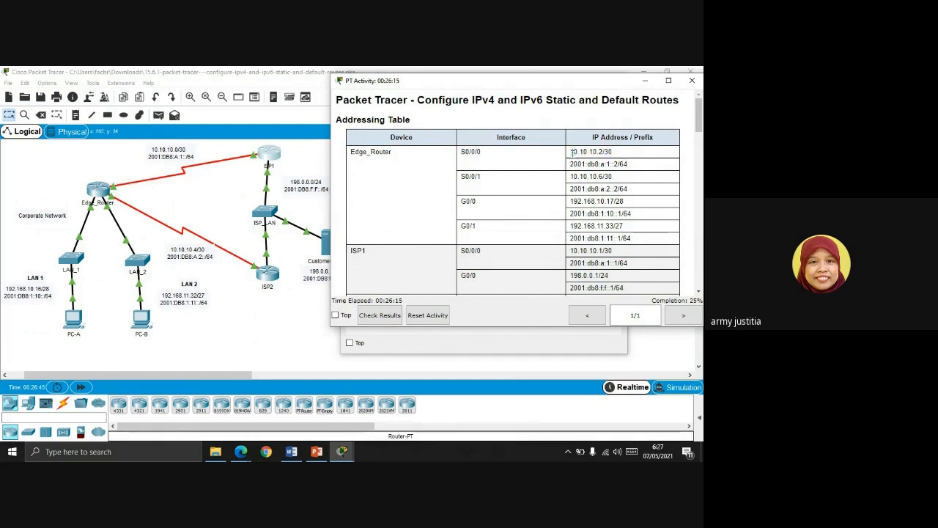
Configure ISP1's next hop static route to LAN 1 with ip route 192.168.10.16 255.255.255.240 10.10.10.2
click(343, 448)
click(479, 405)
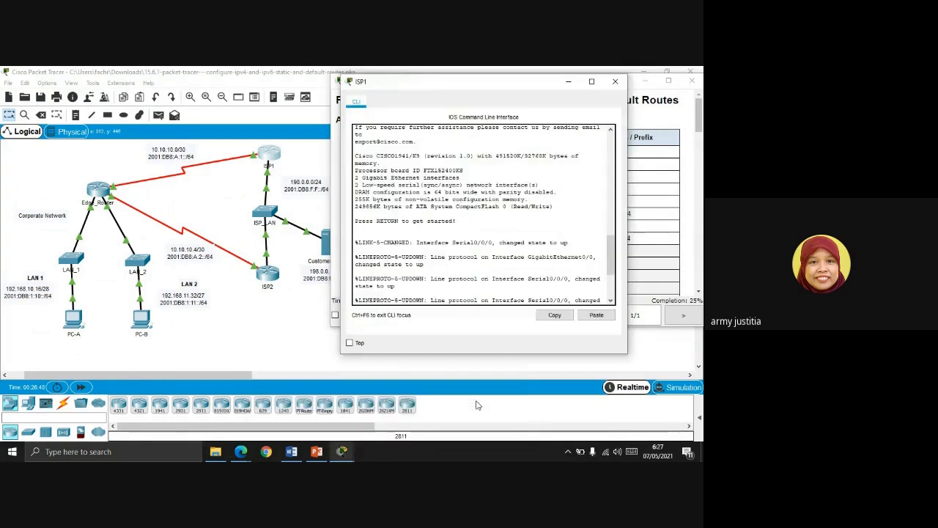
drag(500, 84, 315, 77)
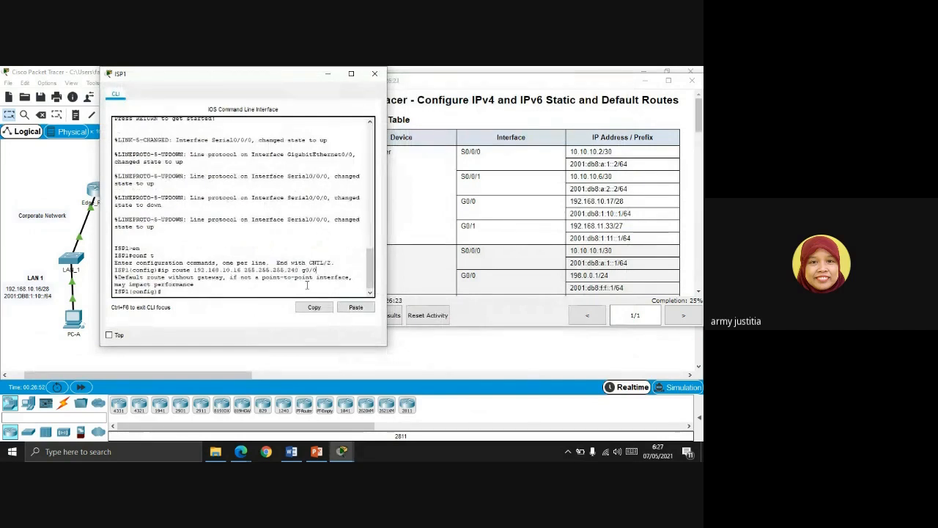
key(Up)
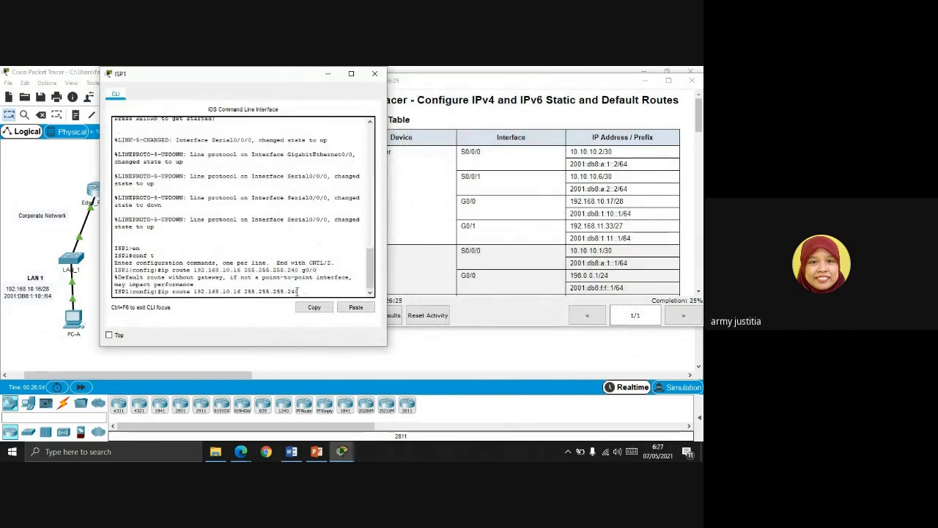
text(10.10.10.2)
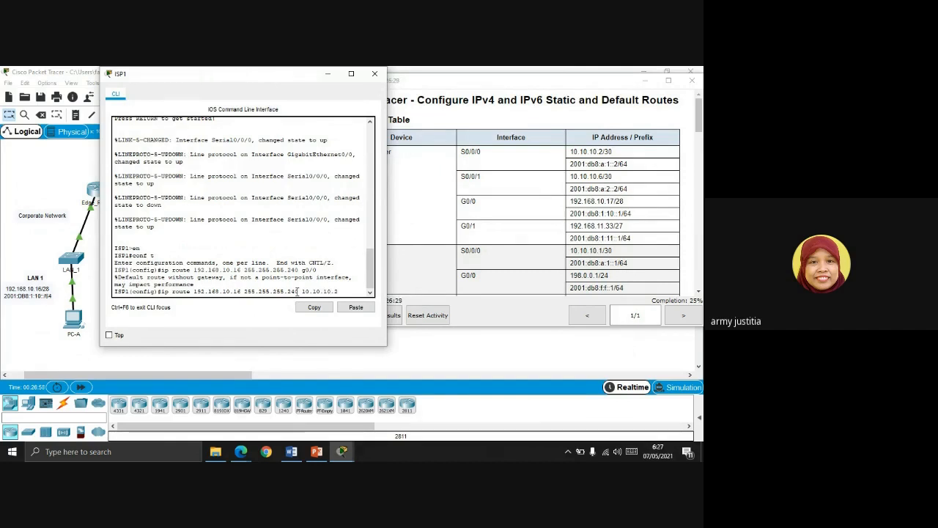
key(Return)
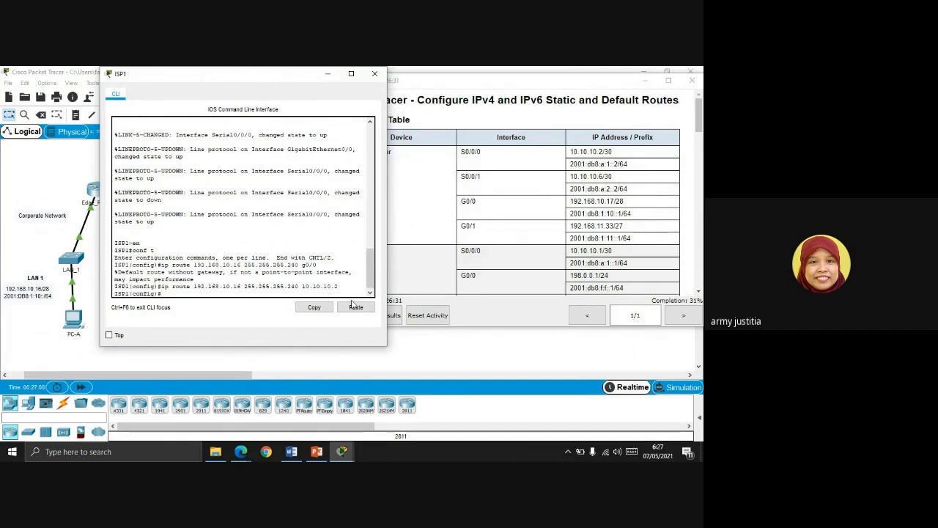
Return to the activity instructions and review the remaining ISP1 static and floating route tasks in Parts 3 and 4
click(423, 234)
scroll(423, 235, down, 15)
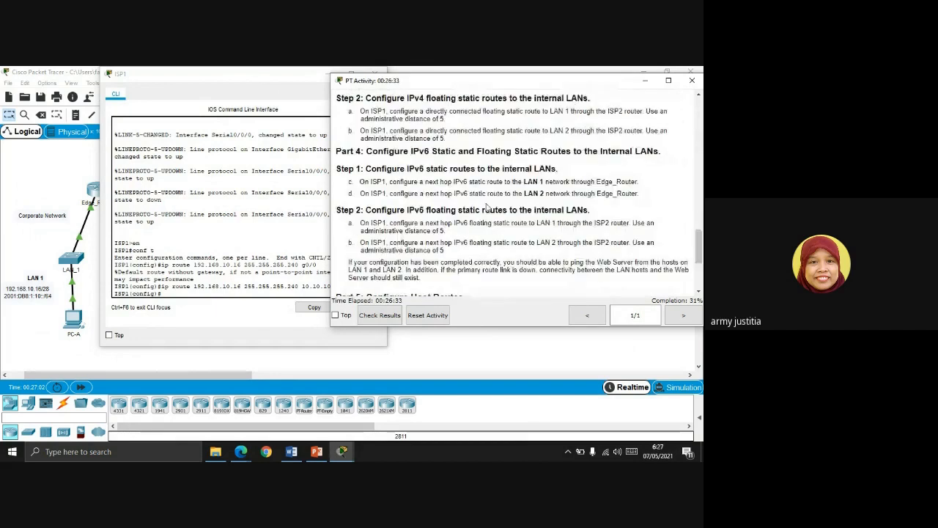
scroll(581, 247, down, 2)
scroll(581, 247, down, 3)
scroll(581, 247, up, 5)
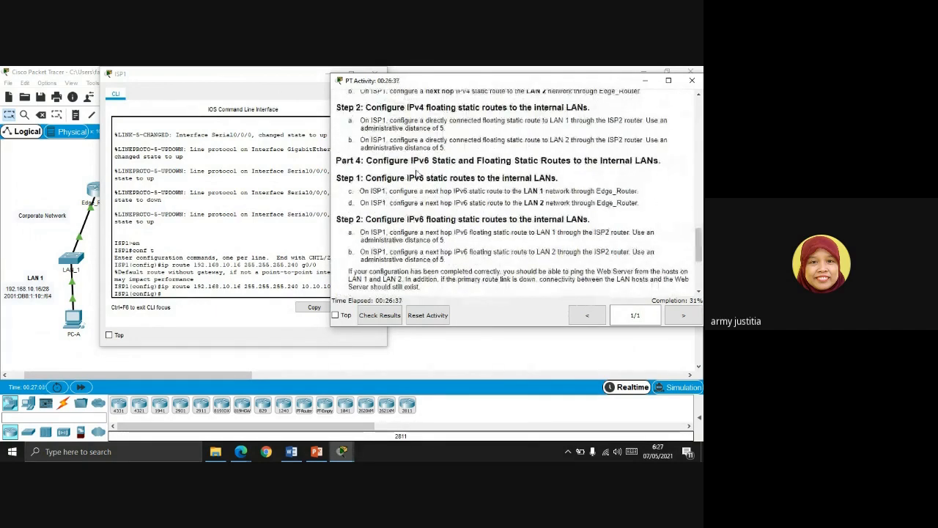
Recall ISP1's LAN 1 next hop route command and change its destination network to LAN 2's 192.168.11.32
scroll(416, 174, up, 2)
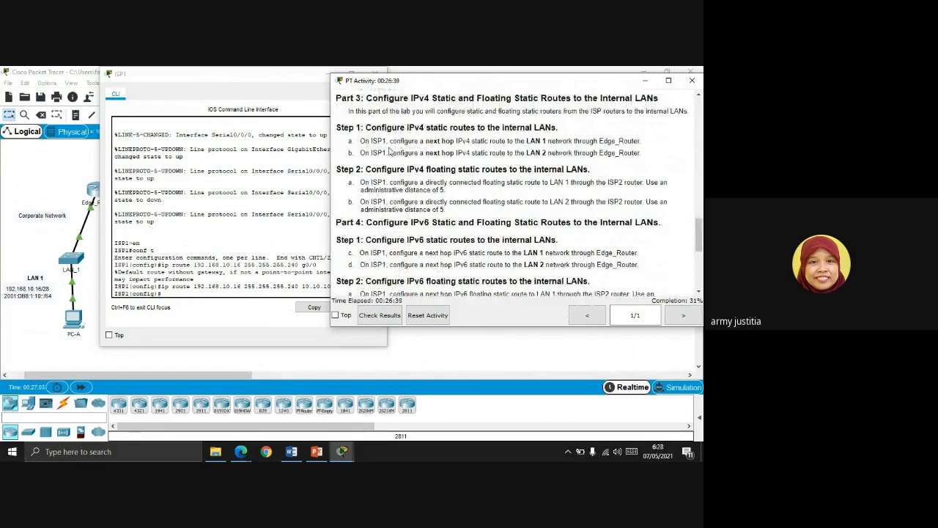
drag(527, 152, 546, 150)
drag(207, 78, 450, 95)
key(Up)
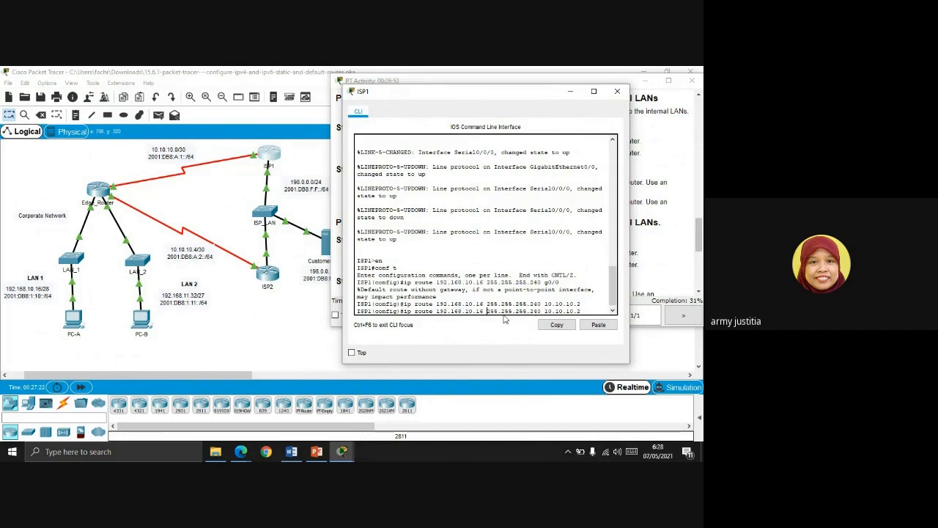
key(Left)
key(Left)
key(BackSpace)
text(1)
key(BackSpace)
key(BackSpace)
text(32)
Set the route's subnet mask to 255.255.255.224 and submit the LAN 2 static route through next hop 10.10.10.2
key(Right)
key(Right)
key(Right)
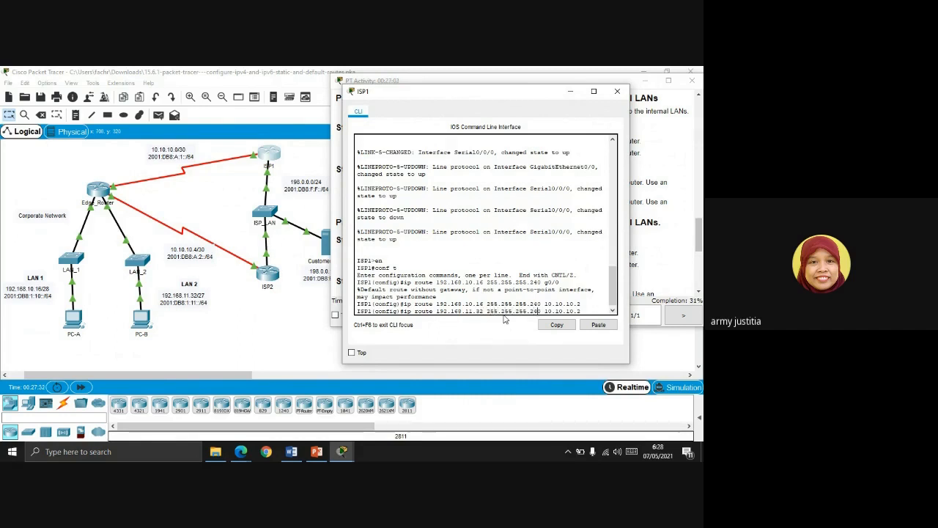
key(BackSpace)
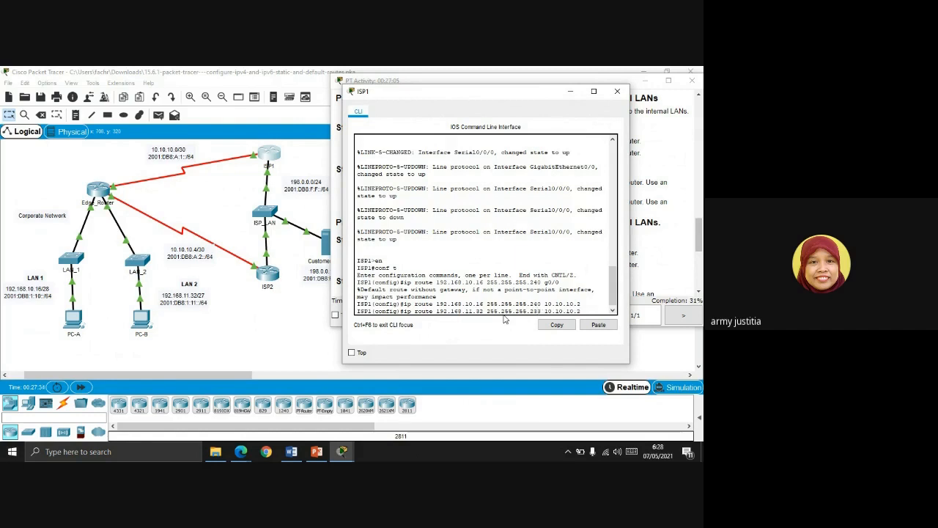
key(BackSpace)
text(24)
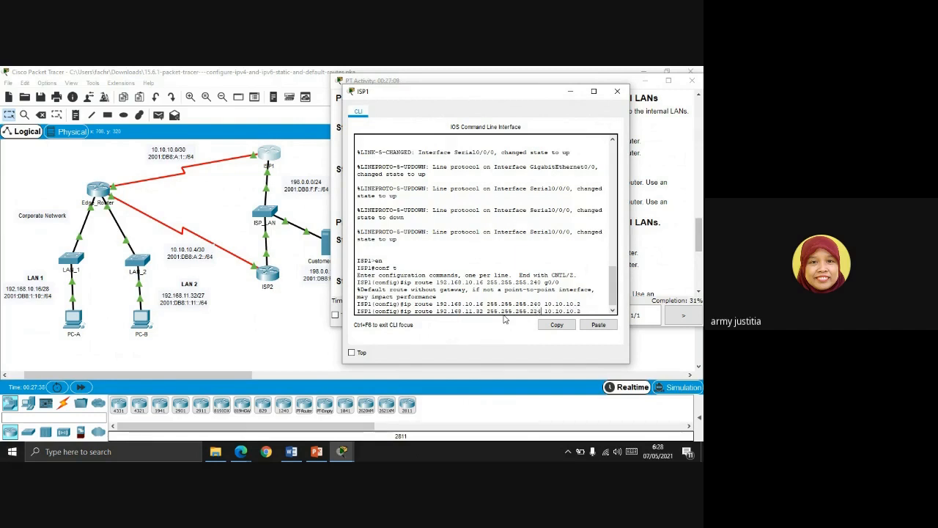
key(Return)
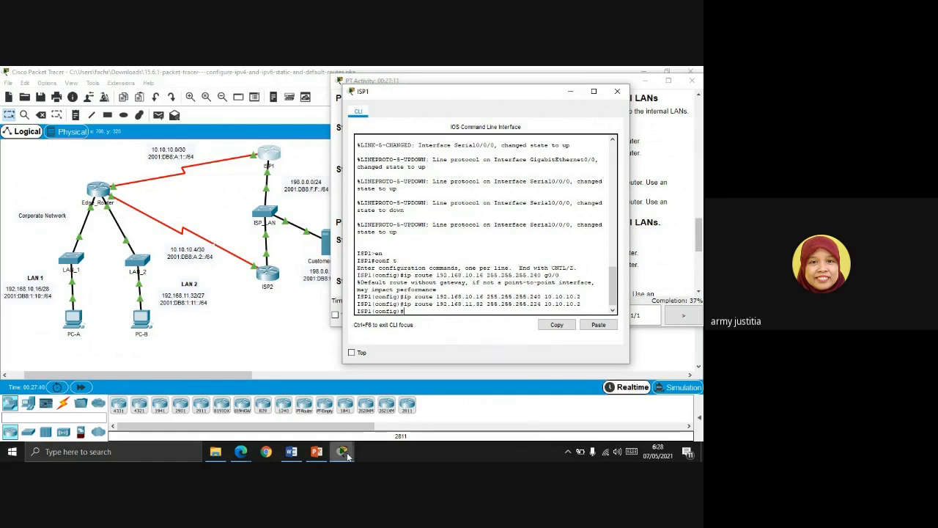
Check the Part 4 IPv6 static route tasks and begin an ipv6 route command in ISP1's configuration mode
drag(537, 91, 316, 89)
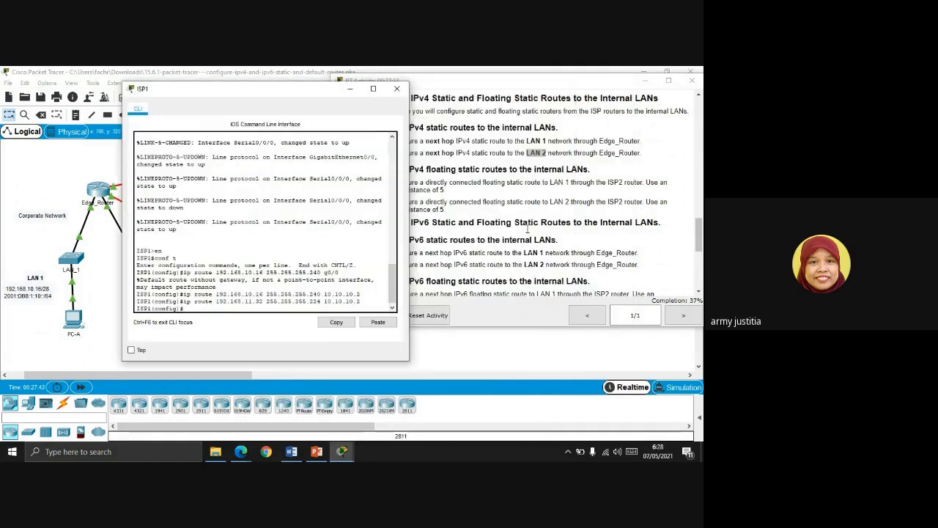
click(527, 230)
scroll(527, 229, down, 3)
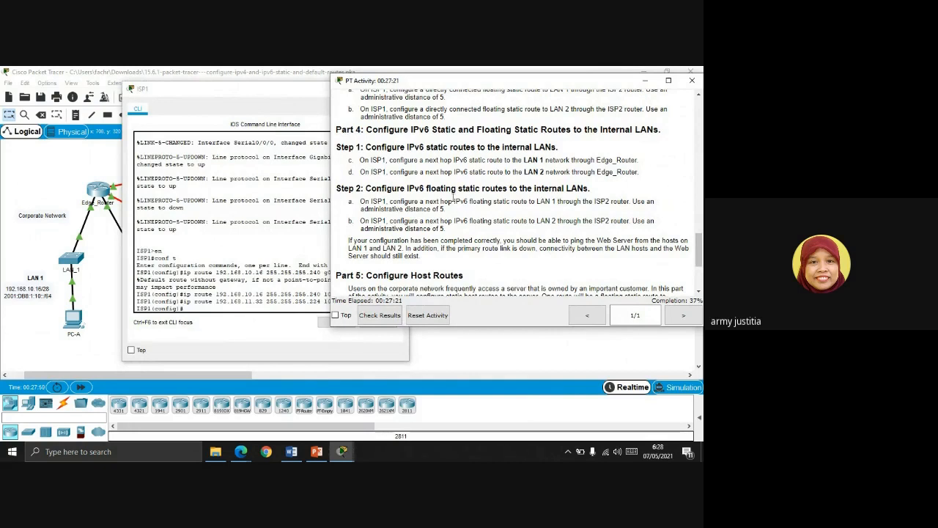
click(260, 89)
drag(281, 98, 432, 118)
text(ipv)
key(Tab)
text(rou)
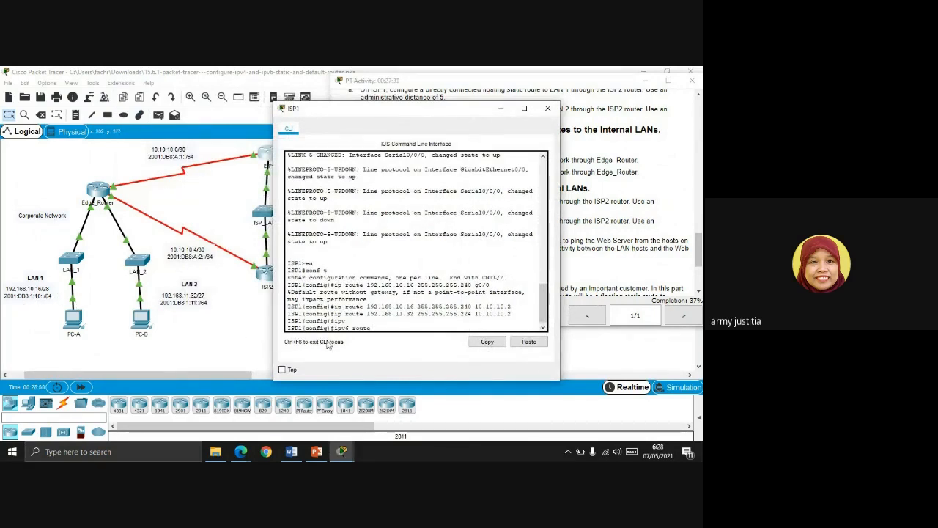
text(te 2001:)
Copy the prefix 2001:db8:1:10:: from PC-A's Addressing Table entry and insert it as the ipv6 route destination on ISP1
click(623, 259)
scroll(604, 208, up, 10)
scroll(604, 208, up, 5)
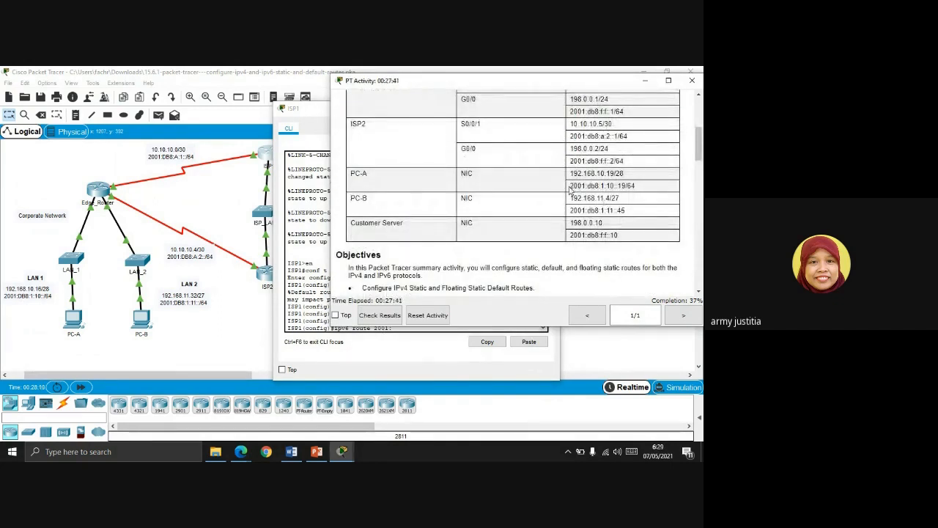
drag(569, 188, 620, 187)
key(ctrl+c)
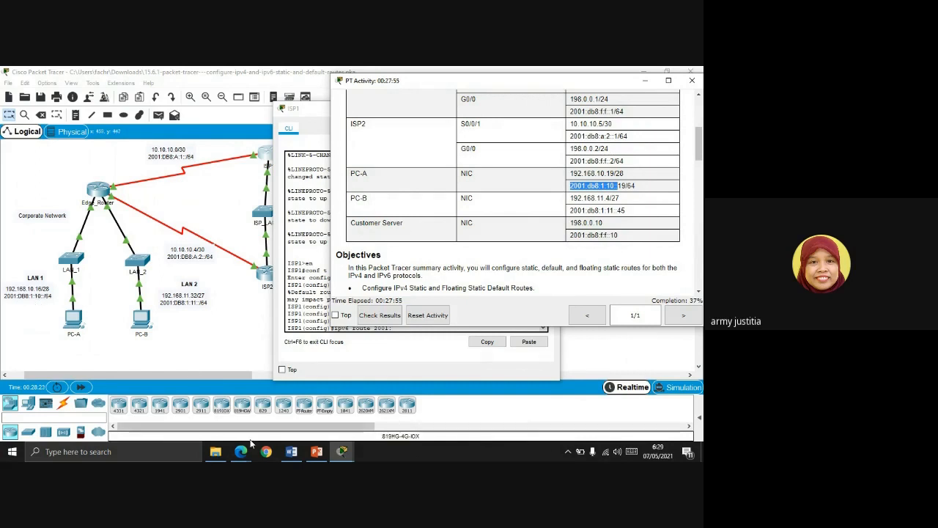
click(318, 345)
drag(400, 327, 376, 328)
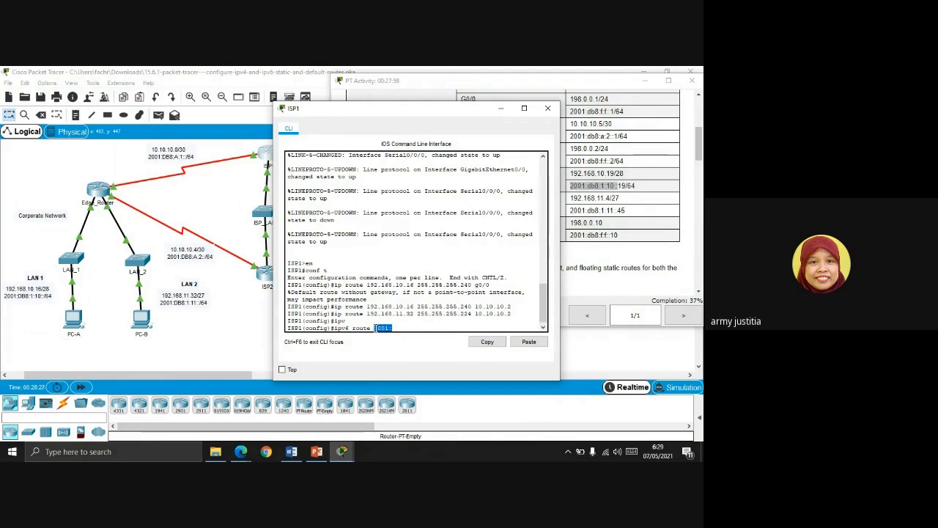
key(BackSpace)
key(BackSpace)
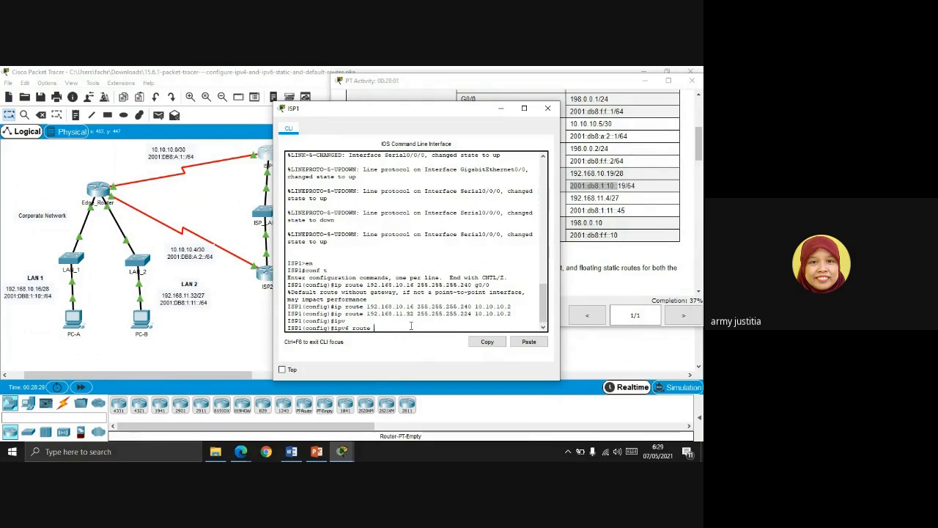
click(527, 344)
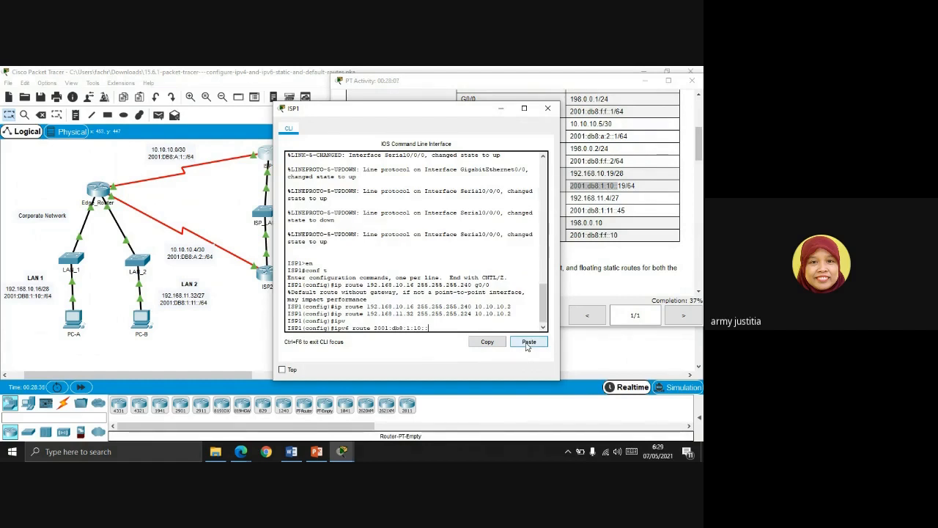
Switch to the PowerPoint module slides and look up the IPv6 Static Route Command syntax, then return to Packet Tracer
click(316, 451)
click(93, 374)
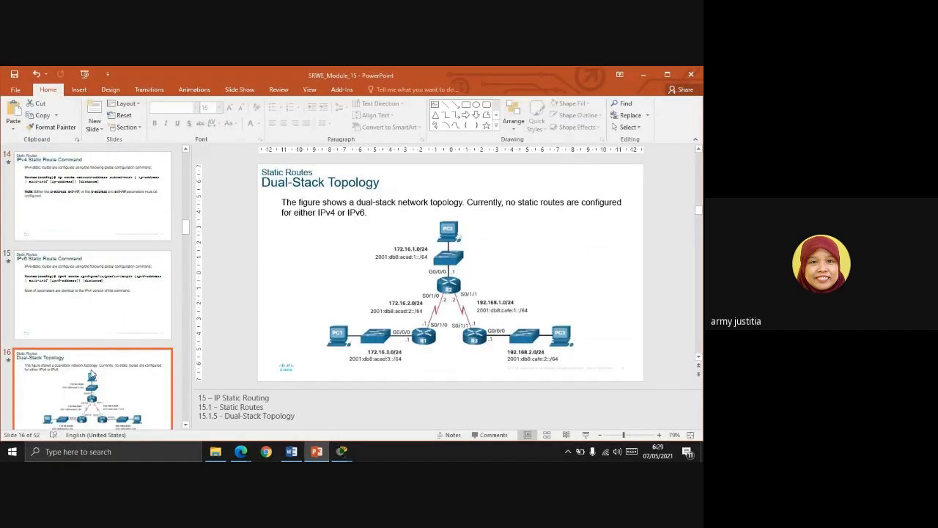
scroll(94, 371, down, 2)
scroll(93, 372, down, 2)
click(86, 313)
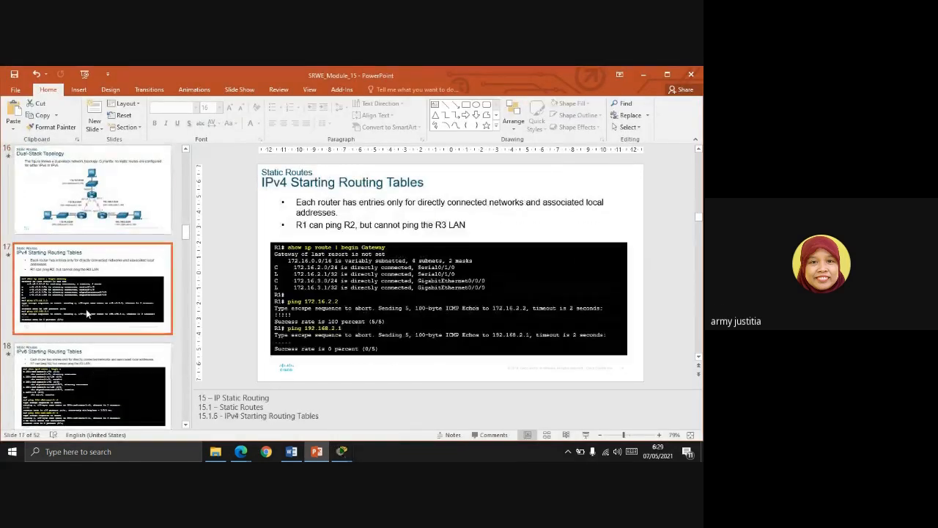
scroll(89, 316, down, 2)
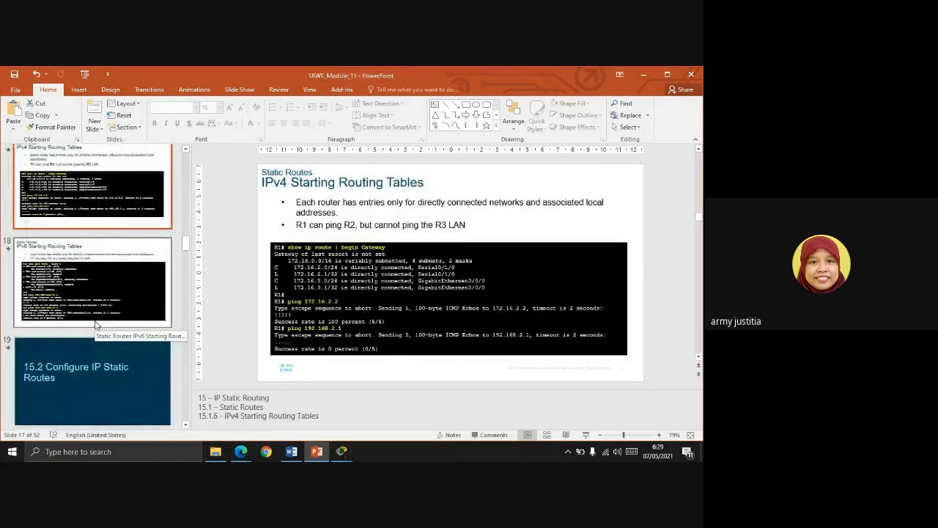
scroll(96, 325, up, 5)
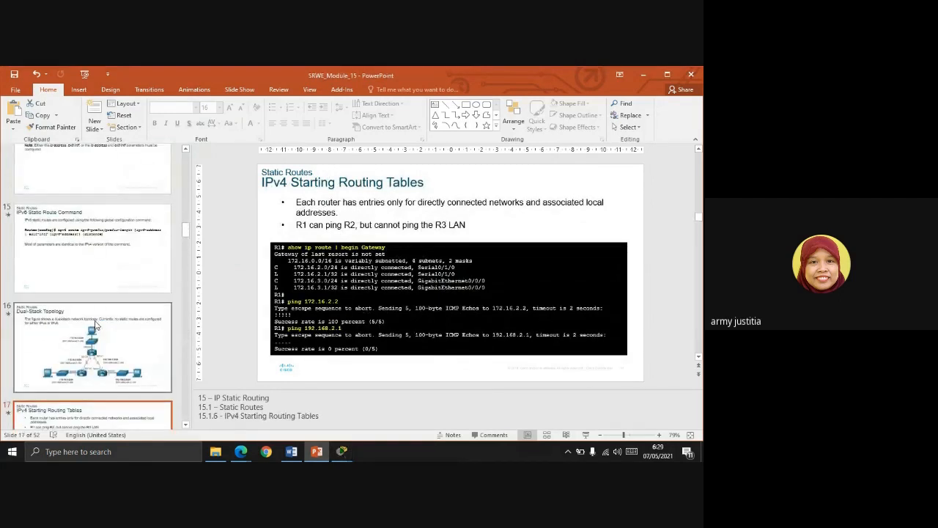
click(104, 273)
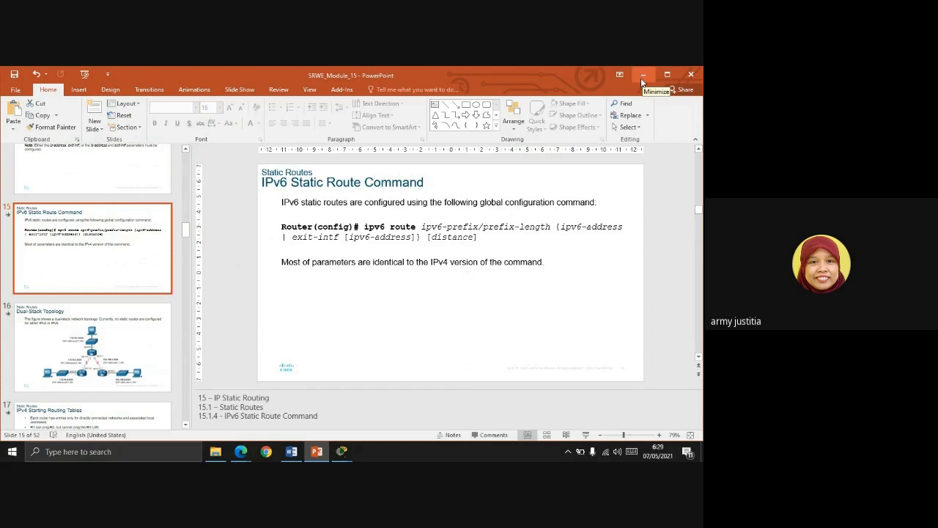
click(642, 78)
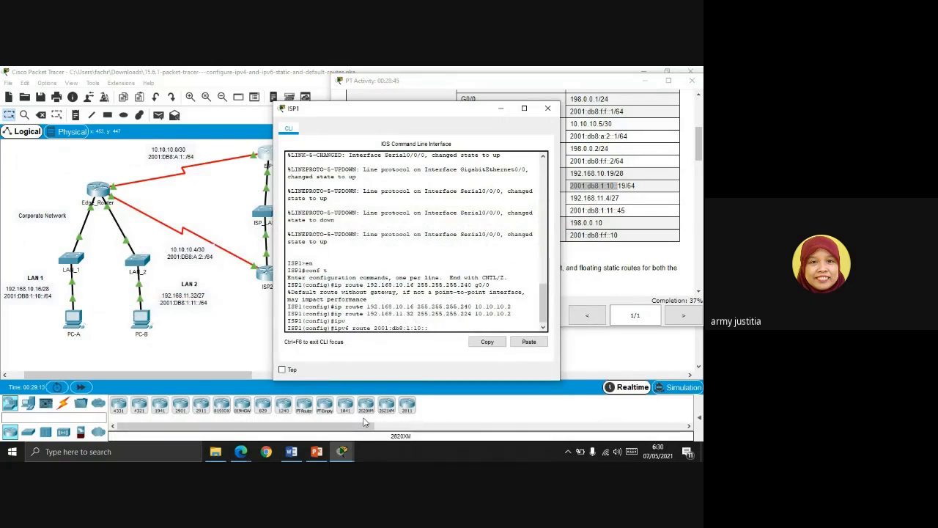
Complete ISP1's LAN 1 IPv6 route with prefix length /64 and Edge_Router's S0/0/0 address 2001:db8:a:1::2 as next hop
text(/64)
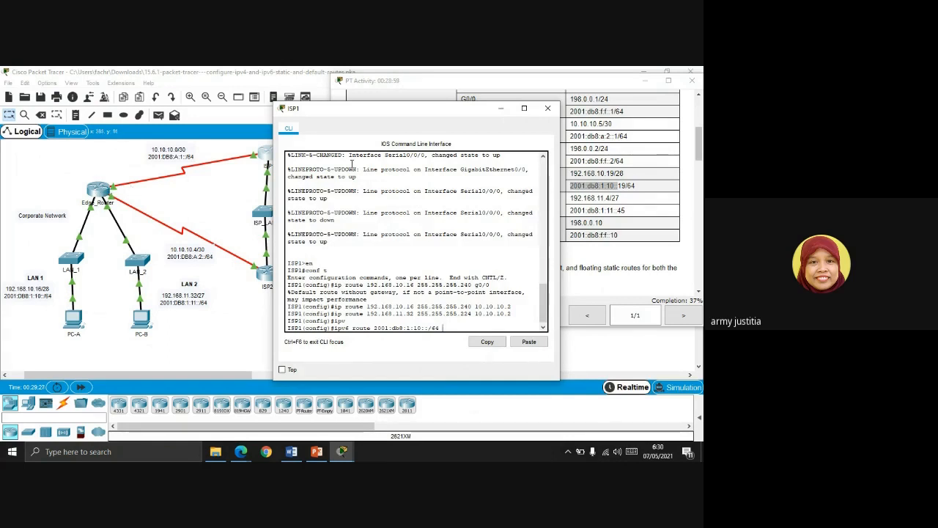
click(619, 143)
scroll(620, 141, up, 10)
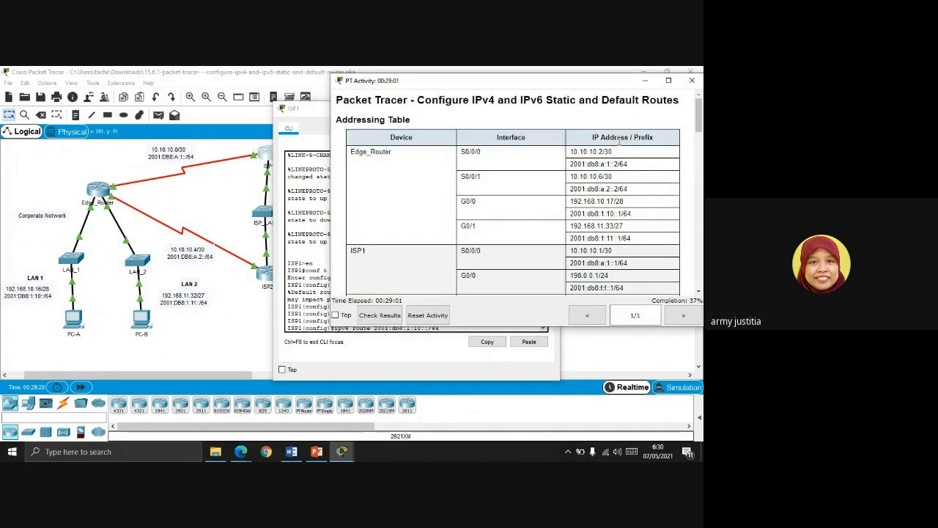
drag(571, 164, 620, 164)
key(ctrl+c)
click(342, 451)
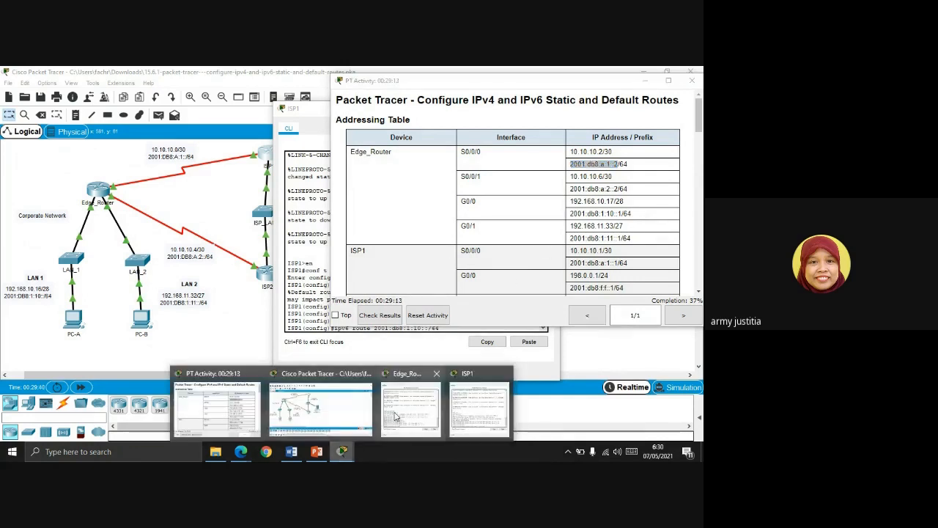
click(478, 407)
click(527, 342)
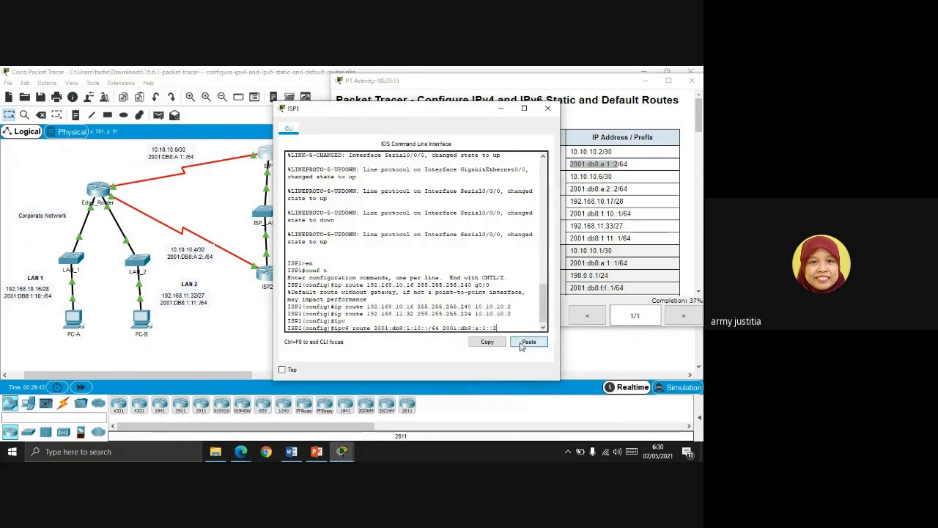
key(Return)
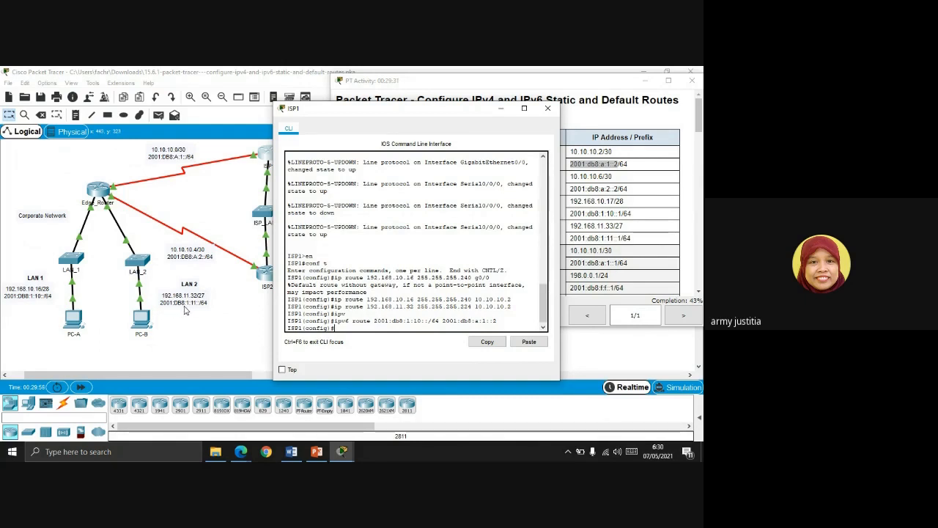
Configure ISP1's LAN 2 IPv6 route by reusing the previous command as ipv6 route 2001:db8:1:11::/64 2001:db8:a:1::2
key(Up)
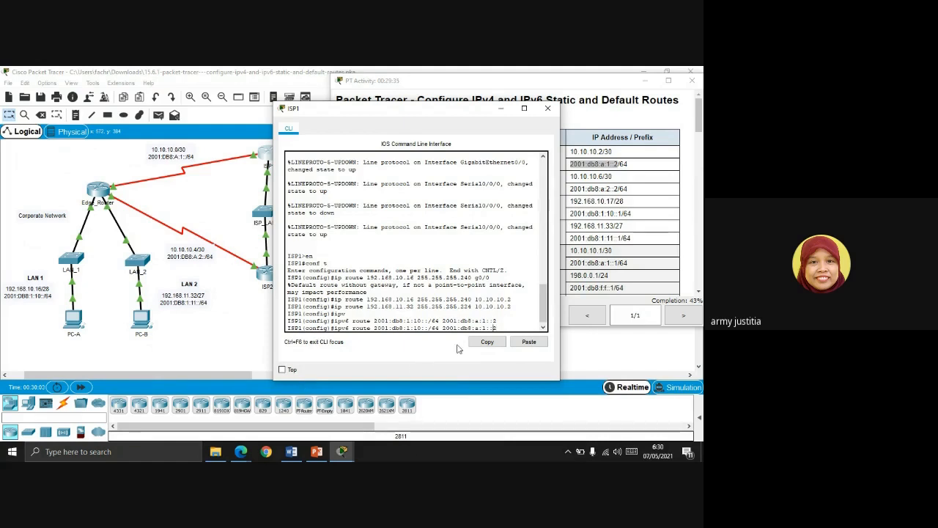
key(Left)
key(Left)
key(Left)
key(Left)
key(Left)
key(Left)
key(Left)
key(Left)
key(Left)
key(Left)
key(Left)
key(BackSpace)
text(1)
key(Return)
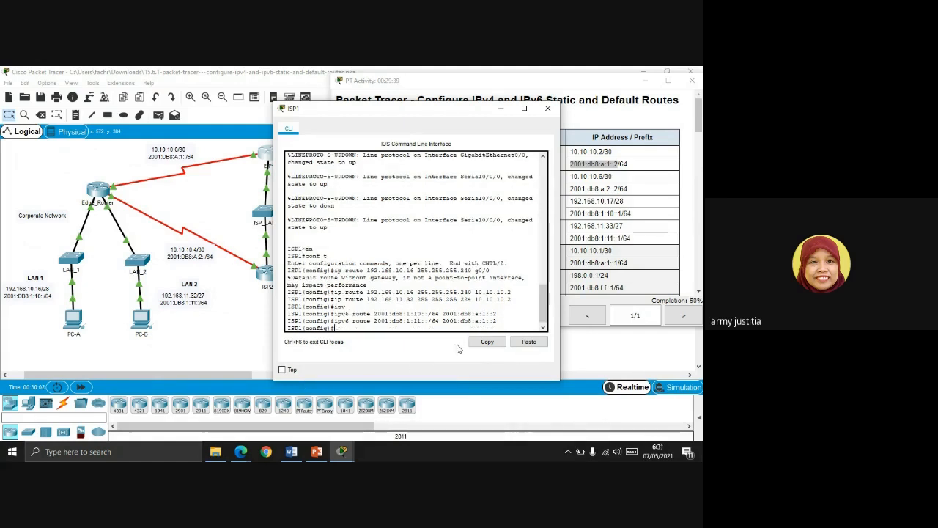
Review the IPv4 and IPv6 floating static route tasks for ISP1 in Parts 3 and 4 of the instructions
click(592, 288)
scroll(506, 214, down, 15)
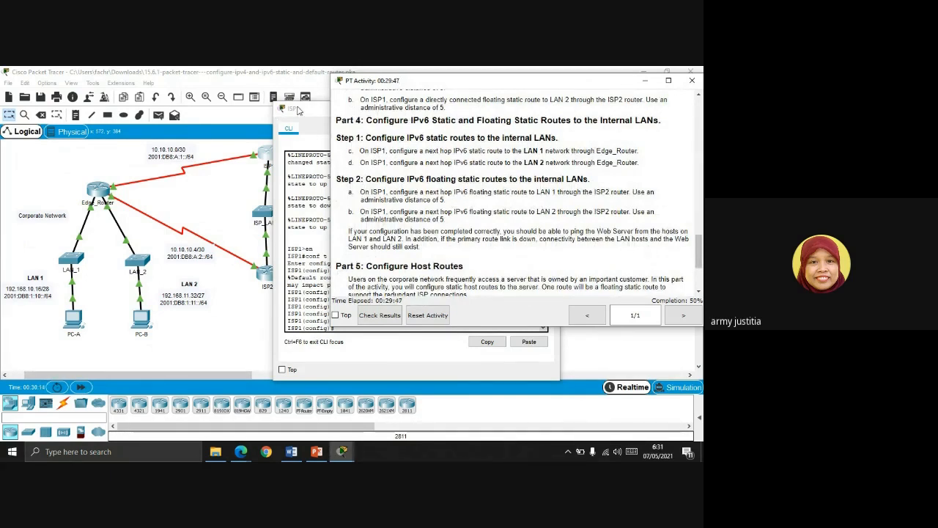
scroll(457, 147, up, 2)
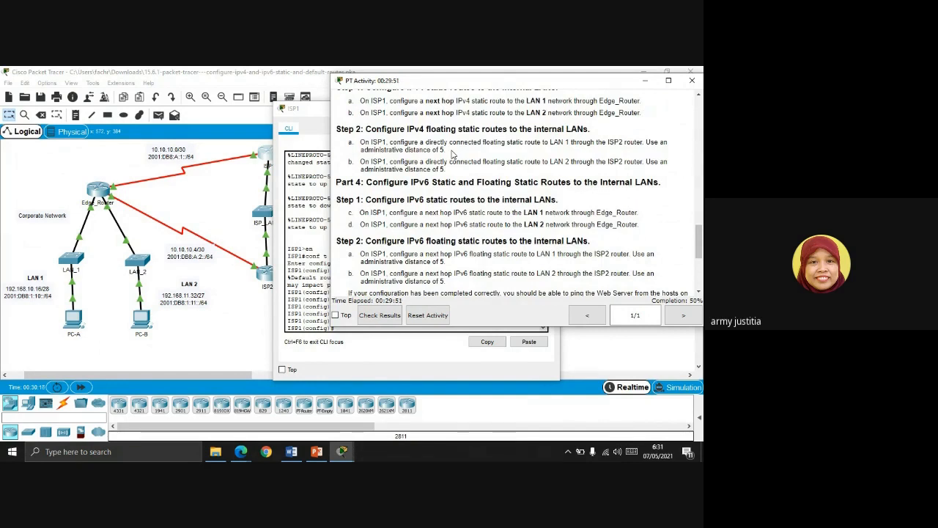
scroll(452, 158, down, 1)
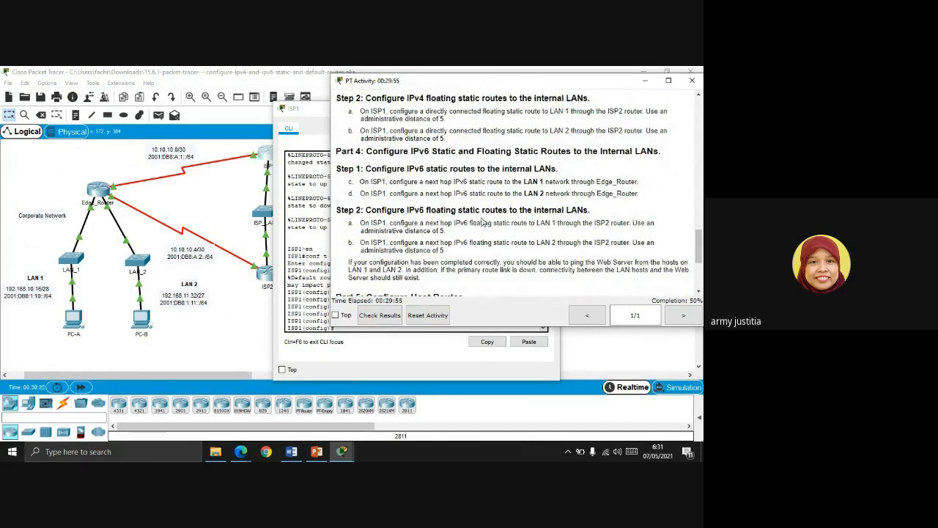
drag(316, 121, 91, 91)
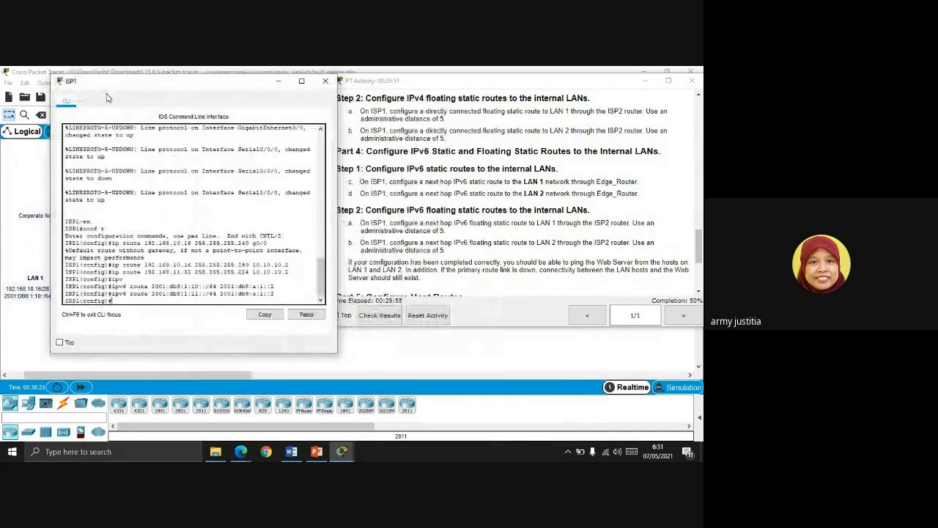
click(534, 231)
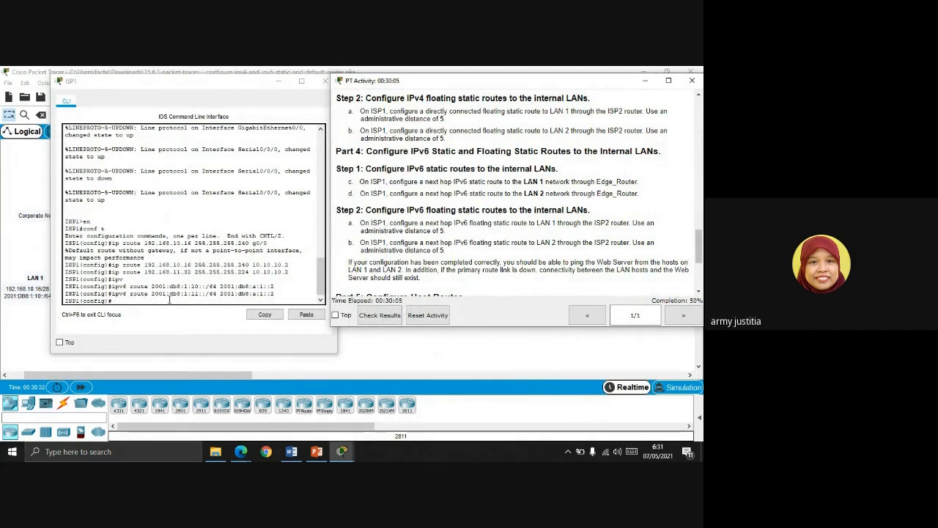
Examine the topology's path from ISP1 through ISP2 to the internal LANs and return to ISP1's command line
click(418, 352)
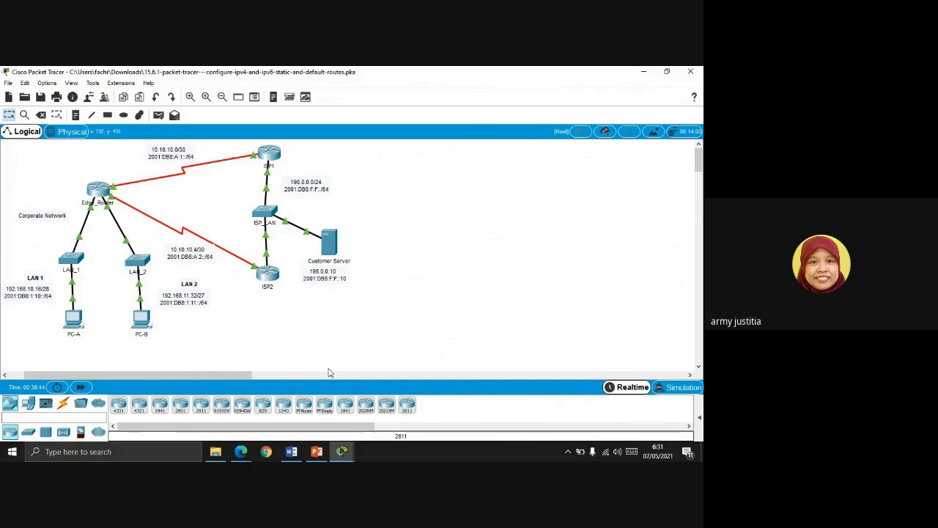
mouse_move(352, 453)
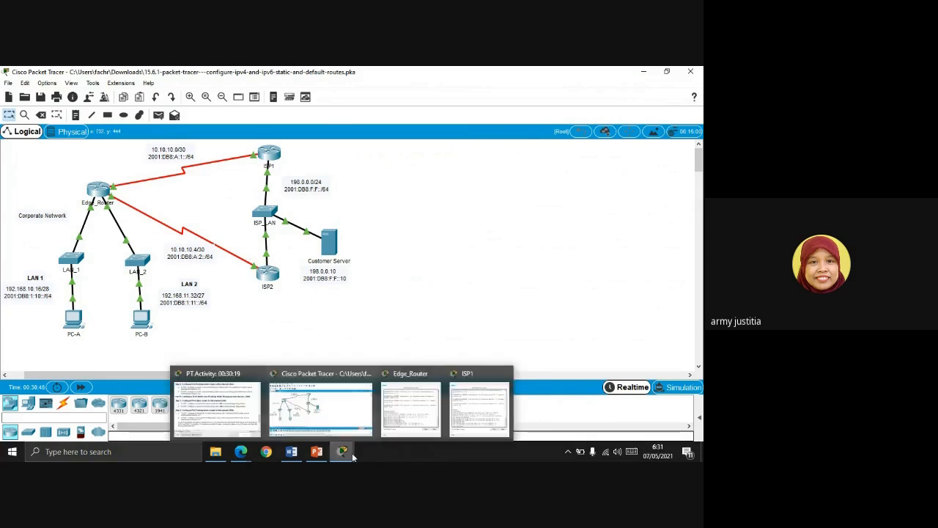
click(461, 421)
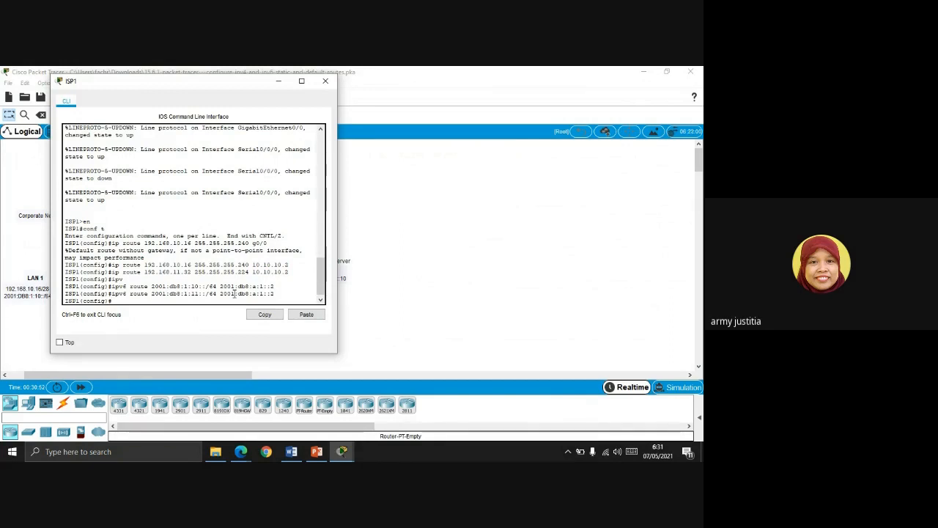
Copy ISP2's G0/0 IPv6 address 2001:db8:f:f::2, without its prefix length, from the activity's addressing table
key(Up)
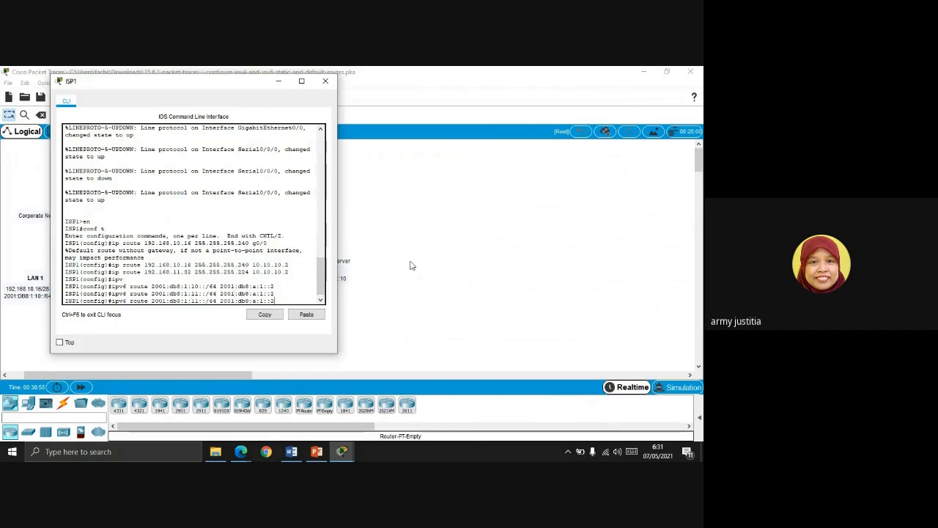
click(441, 253)
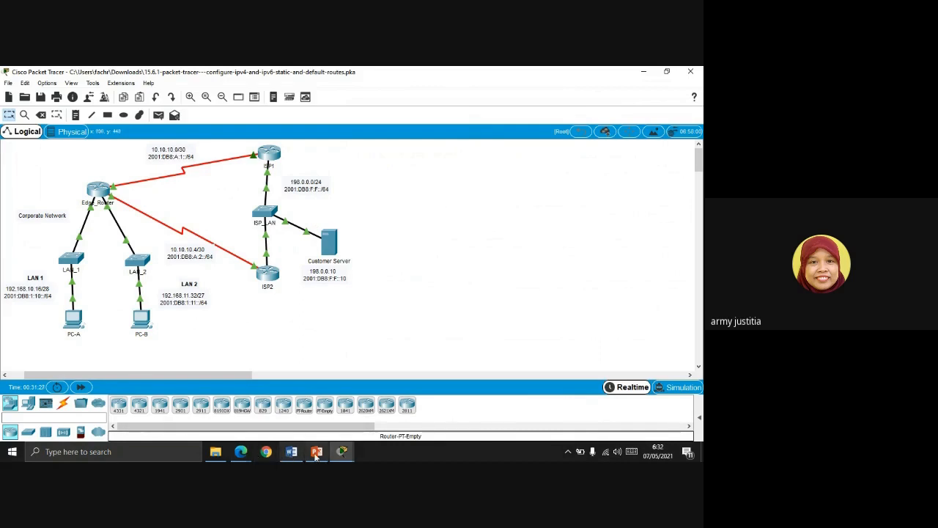
click(338, 454)
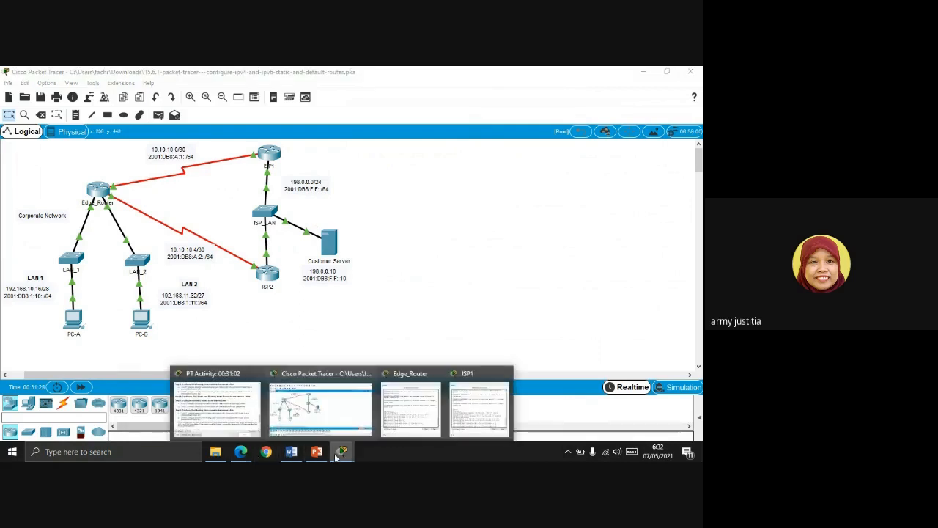
click(216, 407)
scroll(562, 252, up, 10)
scroll(562, 252, up, 10)
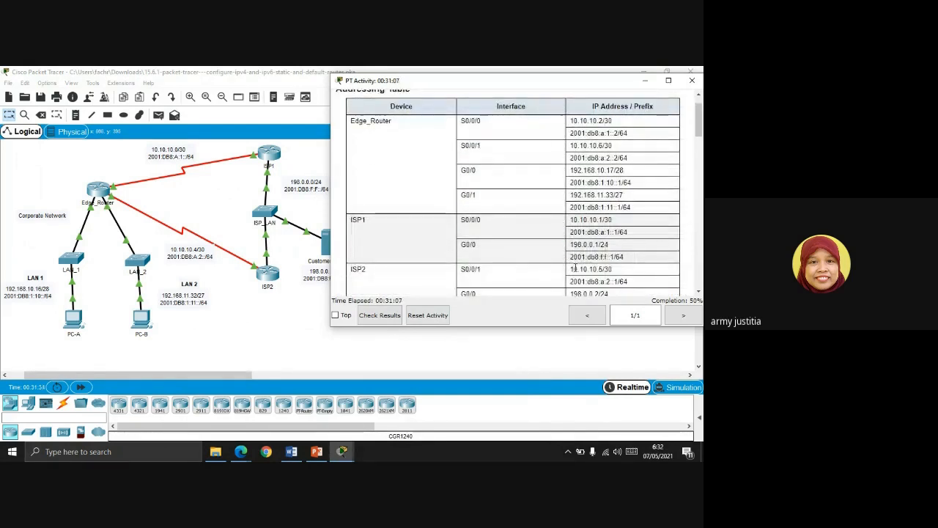
scroll(587, 282, down, 1)
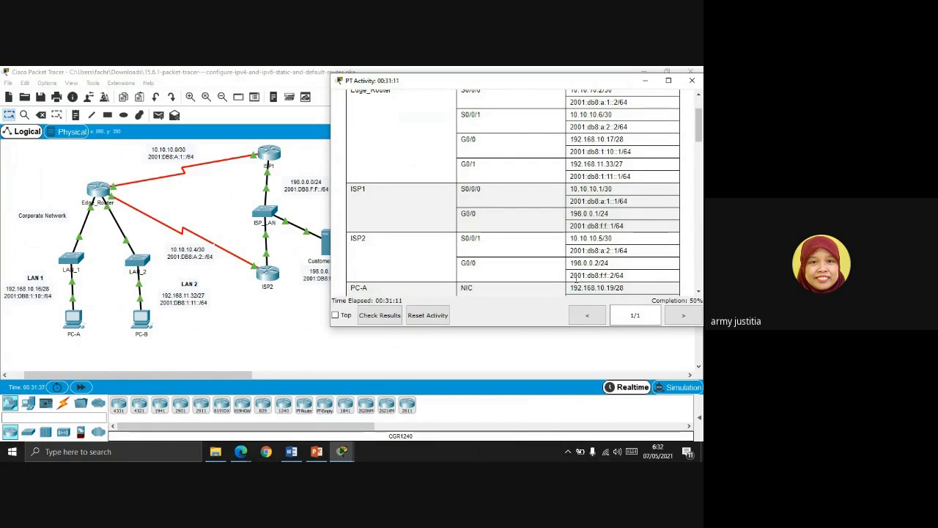
drag(575, 276, 615, 275)
key(ctrl+c)
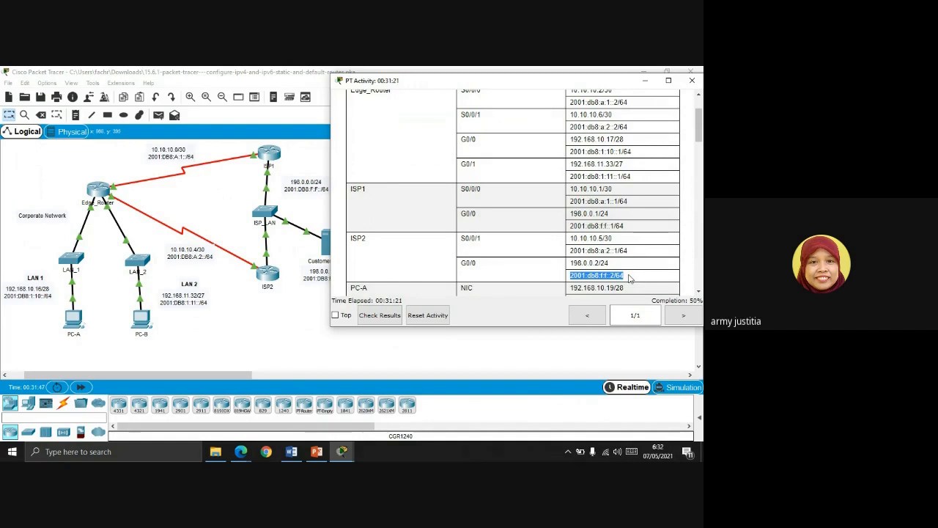
drag(620, 275, 612, 277)
Check ISP2's port towards ISP_LAN in the topology against the addressing table and return to ISP1's command line
click(272, 265)
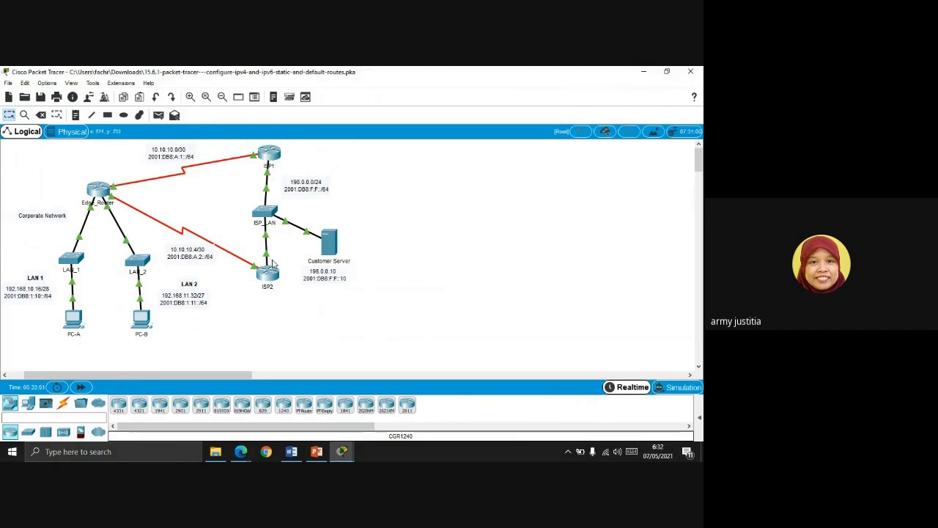
mouse_move(269, 263)
key(alt+Tab)
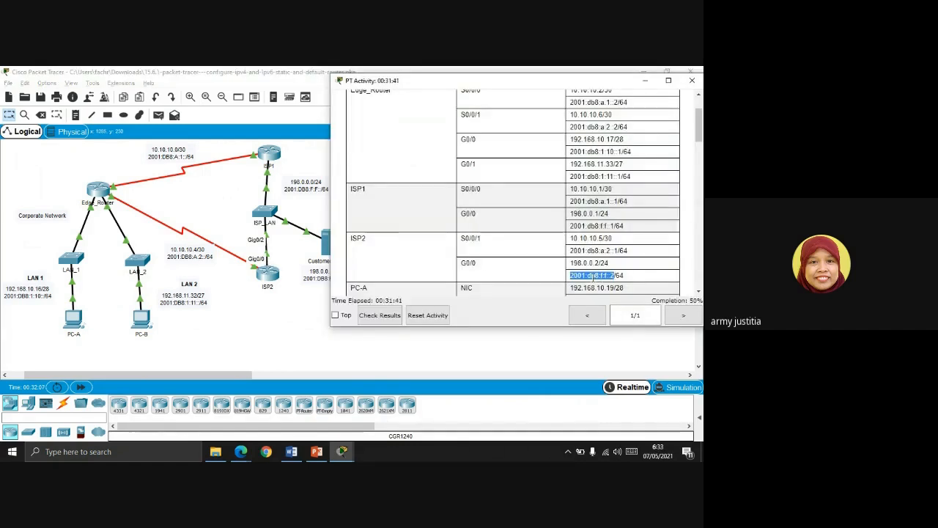
key(alt+Tab)
mouse_move(345, 453)
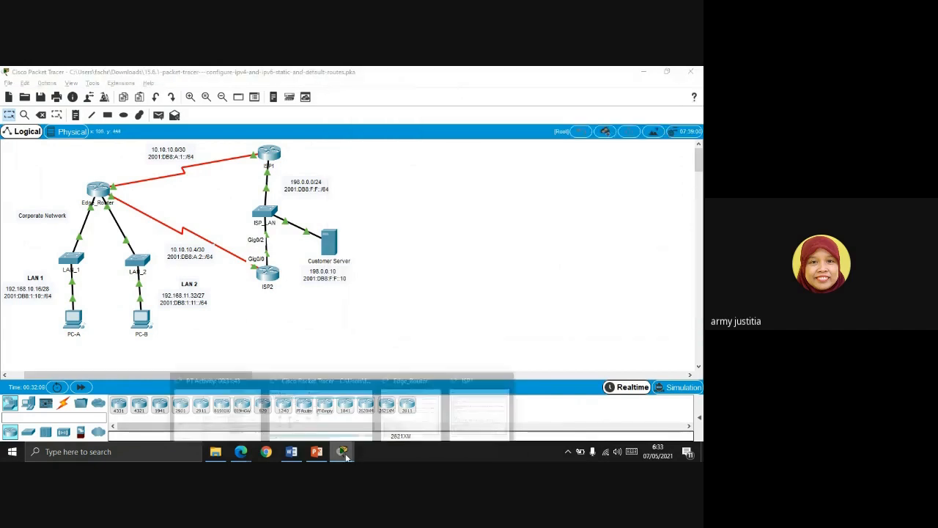
click(481, 409)
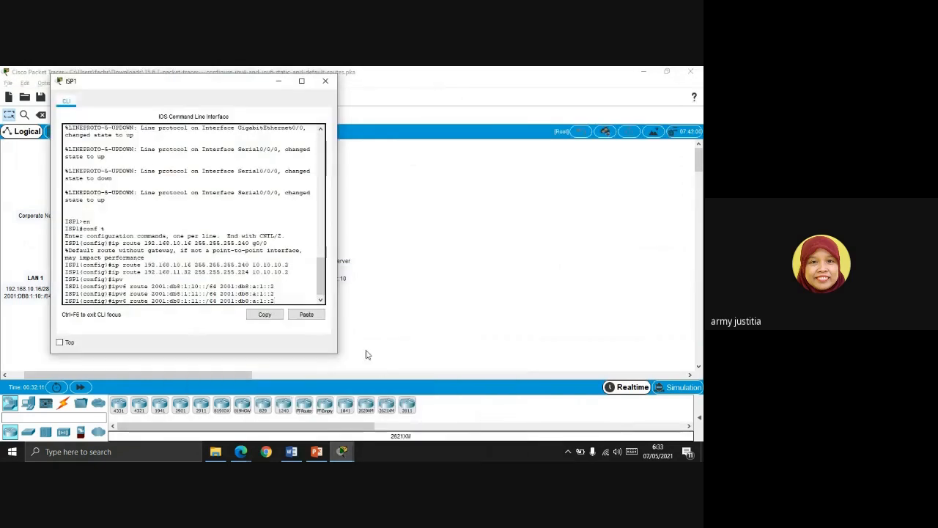
Replace the recalled command on ISP1 with the LAN 1 route ipv6 route 2001:db8:1:10::/64 2001:db8:f:f::2 through ISP2
key(BackSpace)
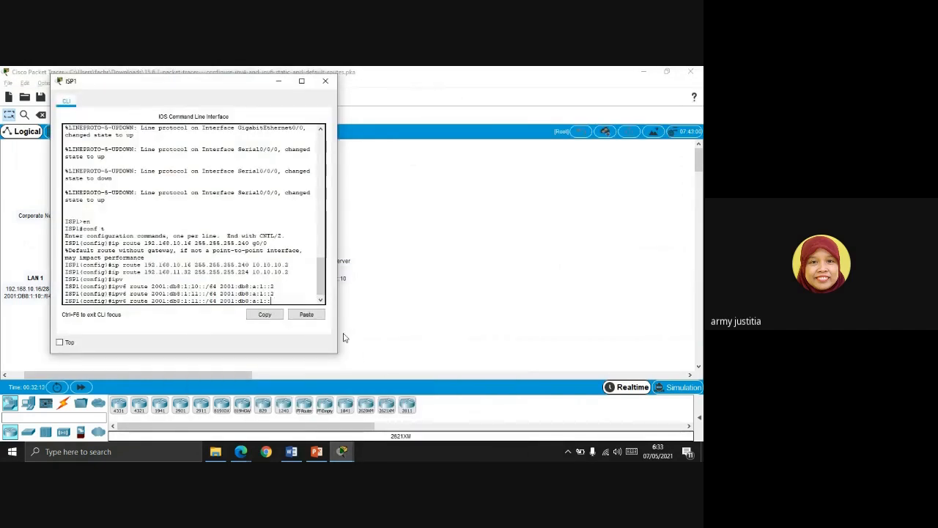
key(BackSpace)
key(BackSpace)
key(BackSpace)
key(BackSpace)
key(BackSpace)
key(BackSpace)
key(BackSpace)
key(BackSpace)
key(BackSpace)
key(BackSpace)
key(BackSpace)
key(BackSpace)
key(BackSpace)
key(BackSpace)
key(BackSpace)
key(BackSpace)
key(BackSpace)
key(BackSpace)
key(BackSpace)
key(BackSpace)
key(BackSpace)
key(BackSpace)
key(BackSpace)
key(BackSpace)
key(BackSpace)
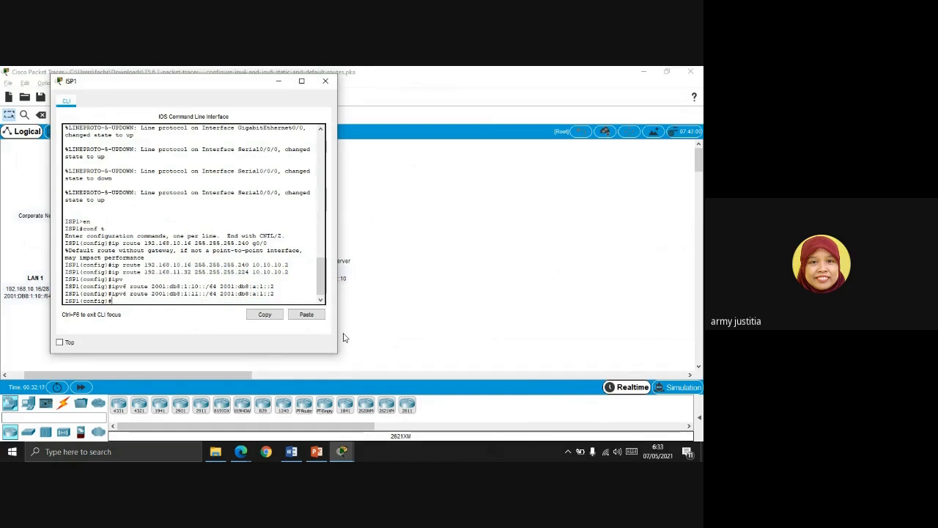
key(Up)
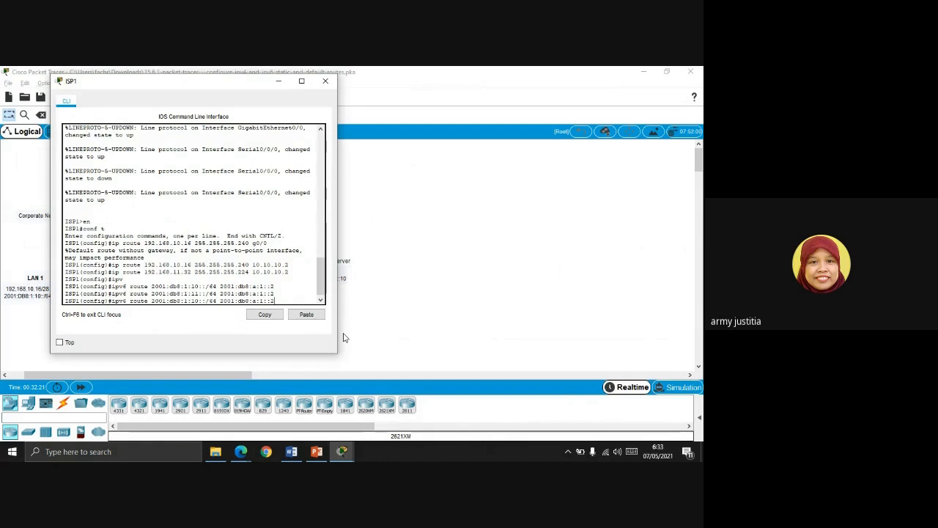
drag(139, 84, 308, 83)
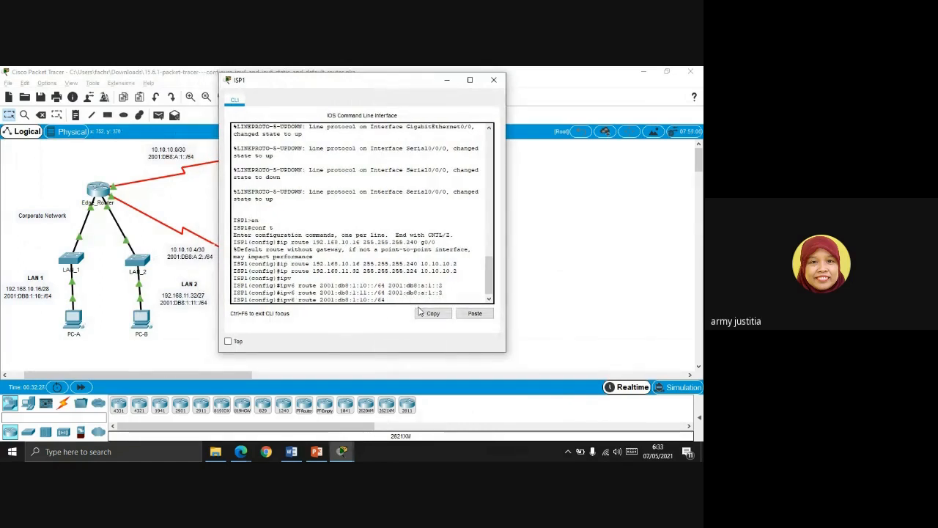
click(473, 314)
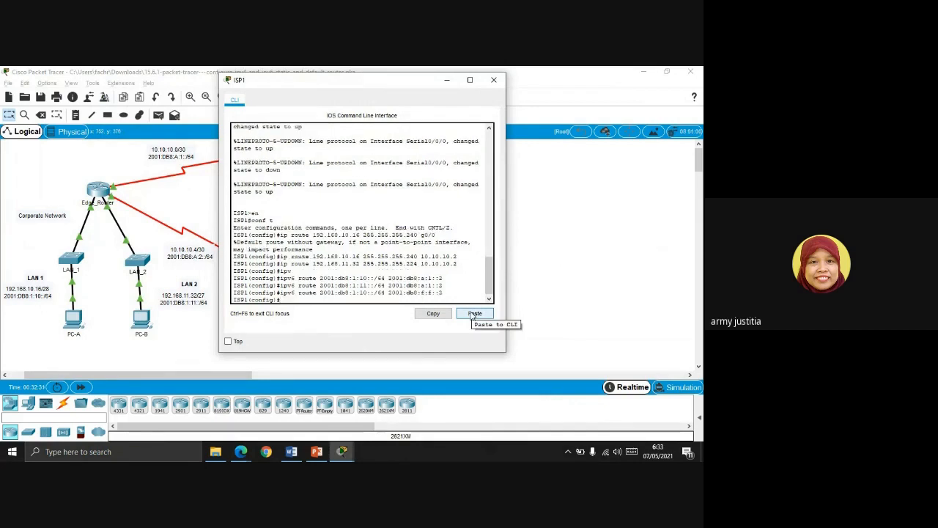
Place ISP1's command line beside the activity instructions and check the floating static route requirements
click(343, 453)
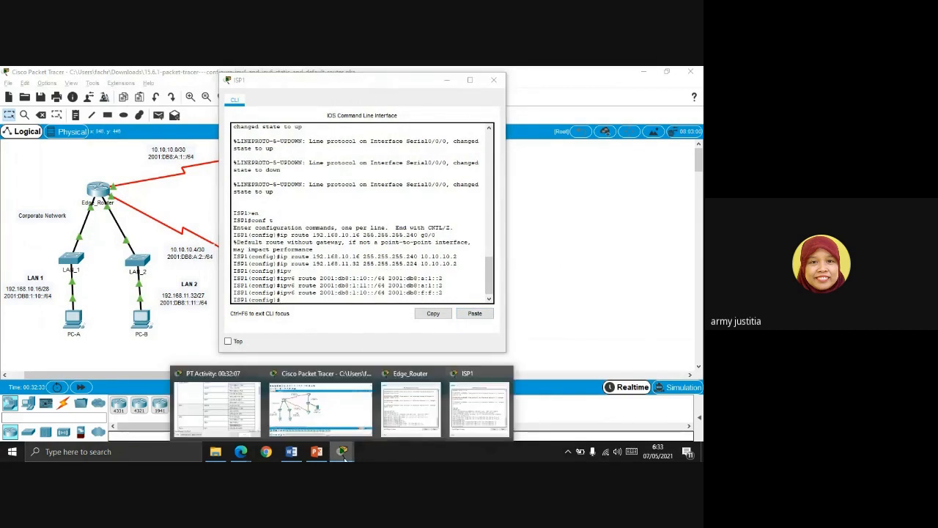
click(217, 406)
drag(282, 85, 177, 84)
scroll(560, 183, up, 10)
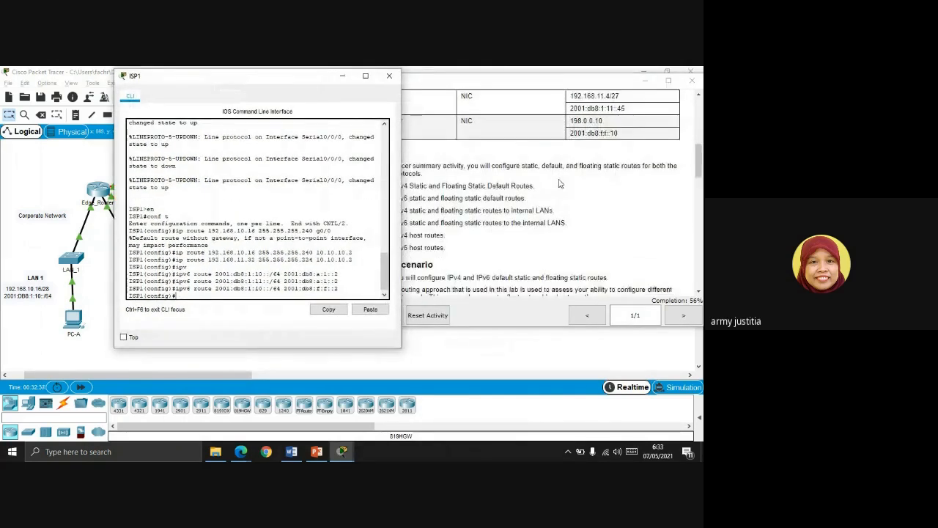
scroll(559, 183, down, 10)
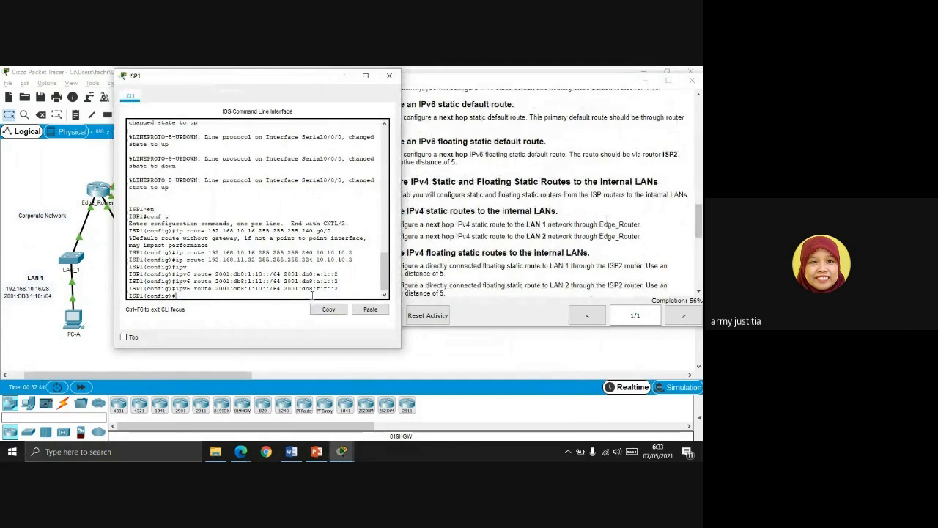
Reuse the previous command to enter ISP1's LAN 2 route through ISP2 as ipv6 route 2001:db8:1:11::/64 2001:db8:f:f::2
key(Up)
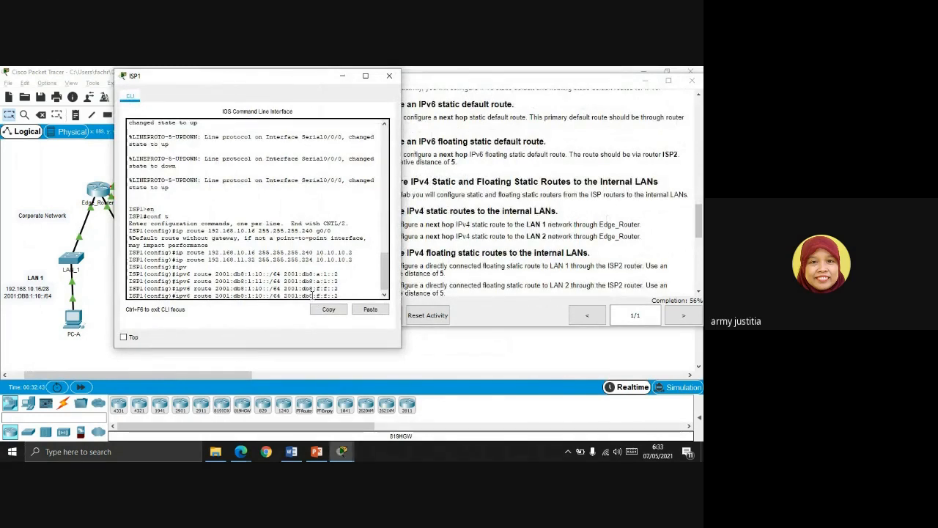
key(Left)
key(Left)
key(Left)
key(Left)
key(Left)
key(Left)
key(Left)
key(Left)
key(Left)
key(Left)
key(Left)
key(Left)
key(Left)
key(Left)
key(Left)
key(Left)
key(Left)
key(Left)
key(Left)
key(Left)
key(BackSpace)
text(1)
key(Return)
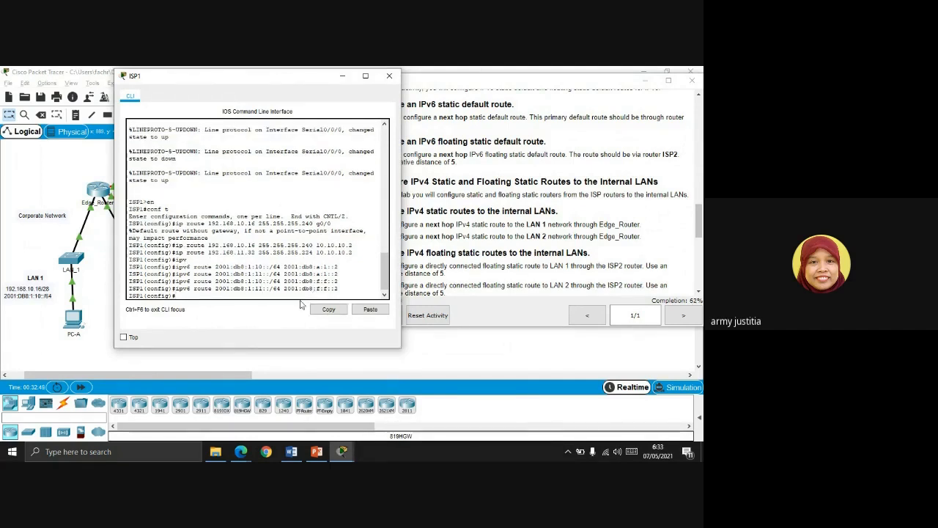
Re-enter ISP1's LAN 2 IPv6 route through 2001:db8:f:f::2 with an administrative distance of 5
key(Up)
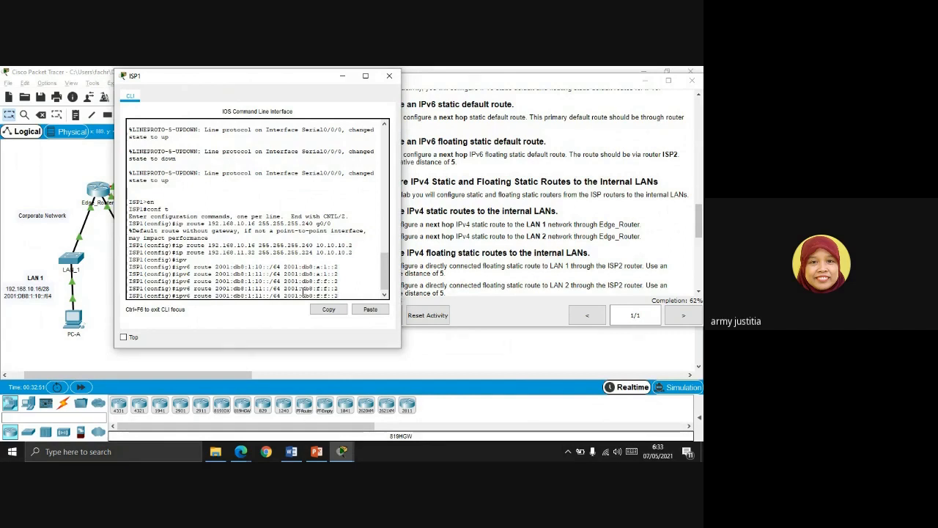
text(5)
key(Return)
Configure ISP1's LAN 1 IPv6 floating static route as ipv6 route 2001:db8:1:10::/64 2001:db8:f:f::2 5
key(Up)
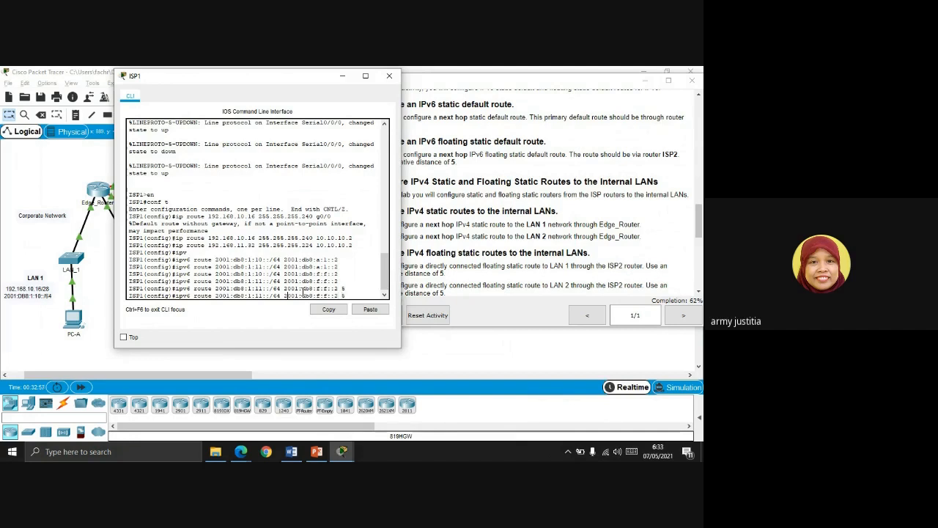
key(Left)
key(Left)
key(BackSpace)
text(0)
key(Return)
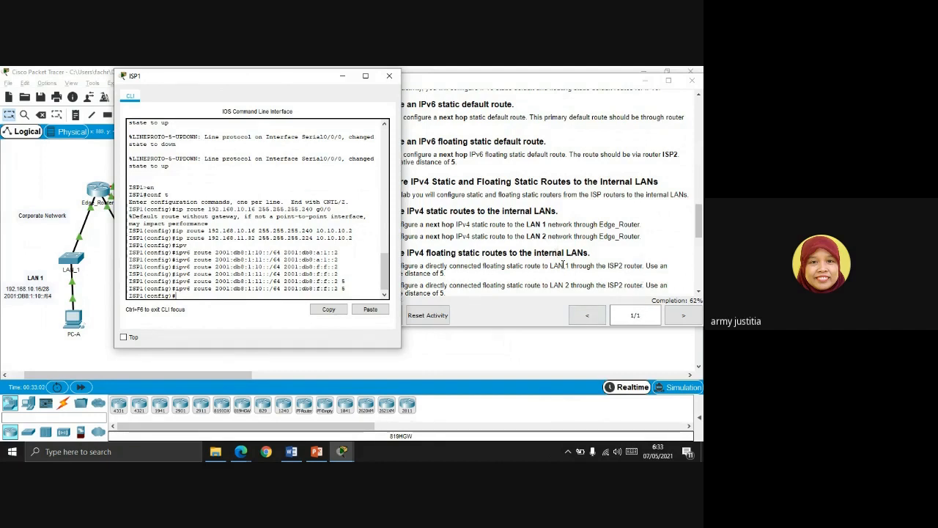
Review the remaining instructions through Part 5 on configuring IPv4 and IPv6 host routes on Edge_Router
click(543, 265)
scroll(543, 265, down, 1)
scroll(544, 264, down, 1)
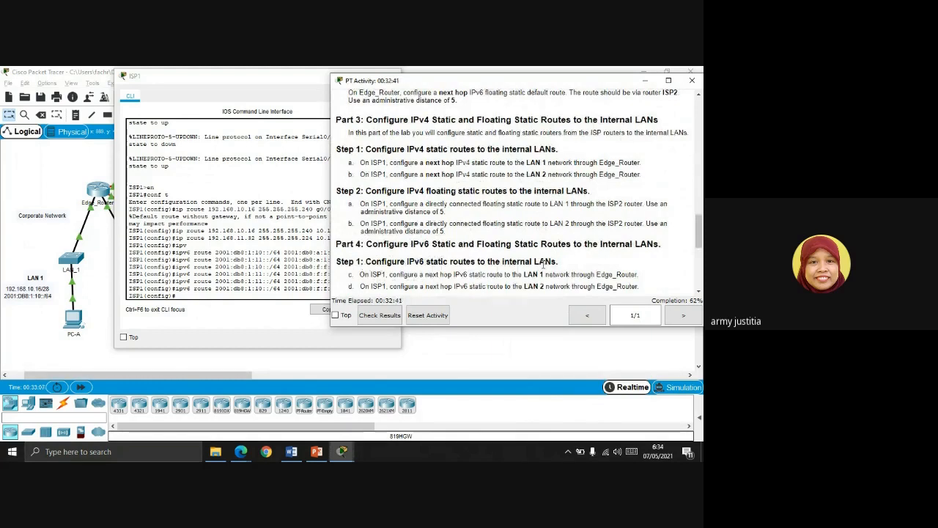
scroll(543, 264, down, 4)
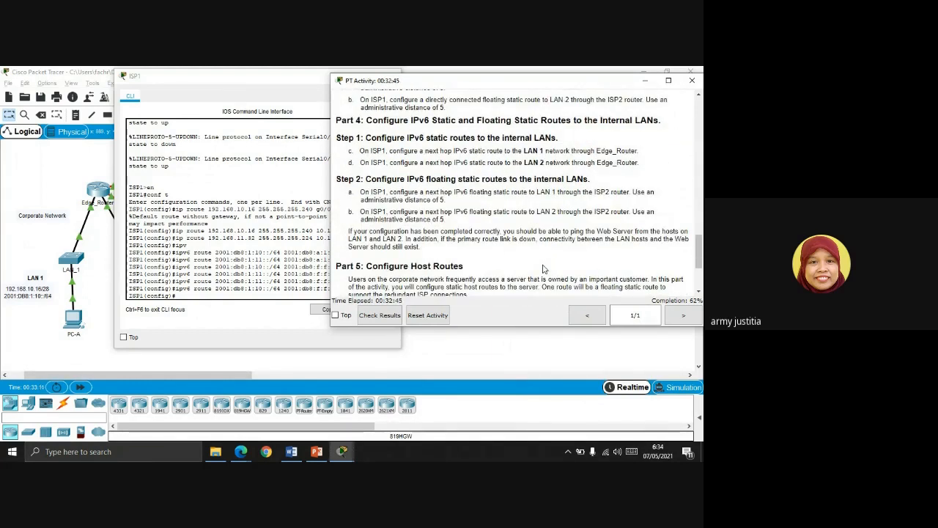
scroll(543, 269, down, 4)
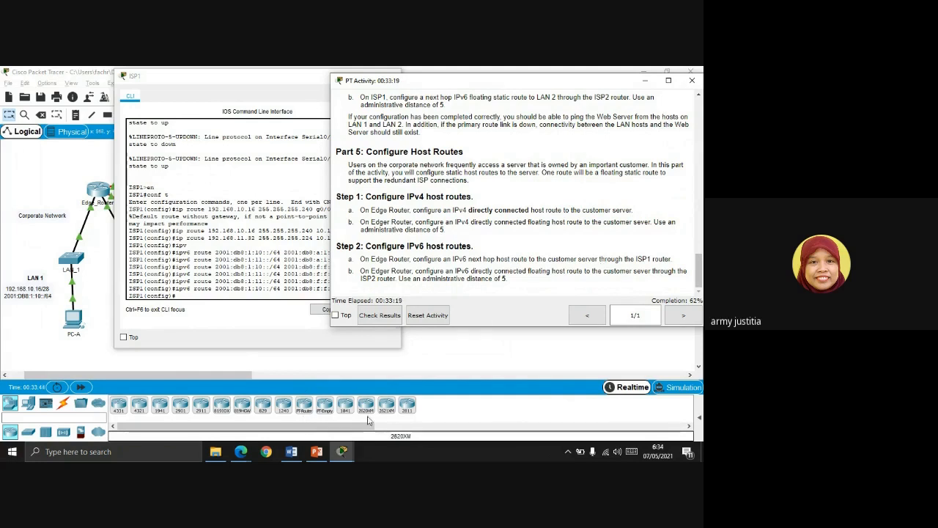
Switch to the SRWE_Module_15 presentation in PowerPoint, consult the Static Host Routes slide, and return to the activity's Part 5 instructions
click(317, 453)
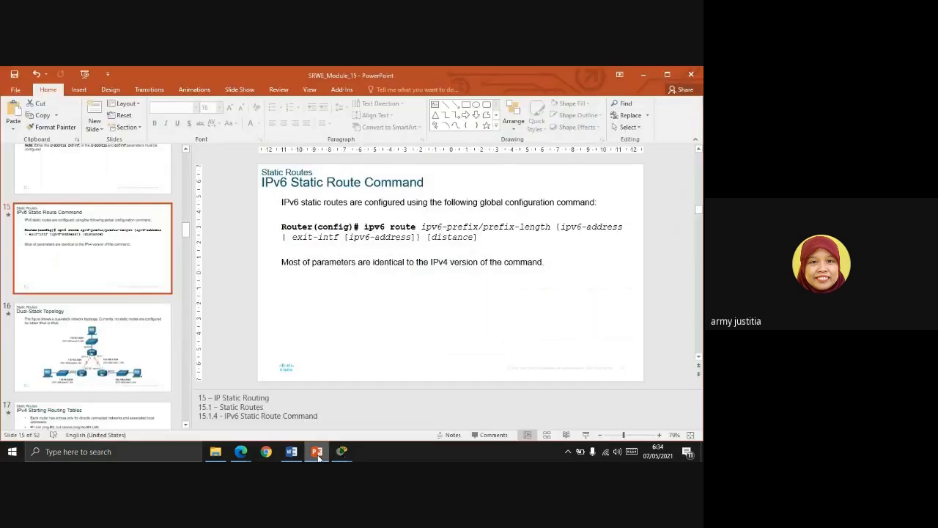
scroll(130, 311, down, 10)
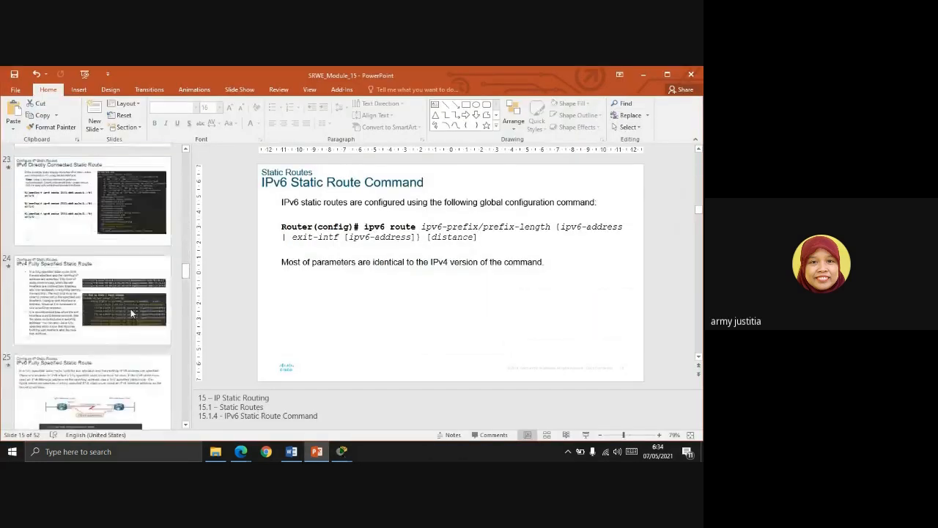
scroll(132, 313, down, 8)
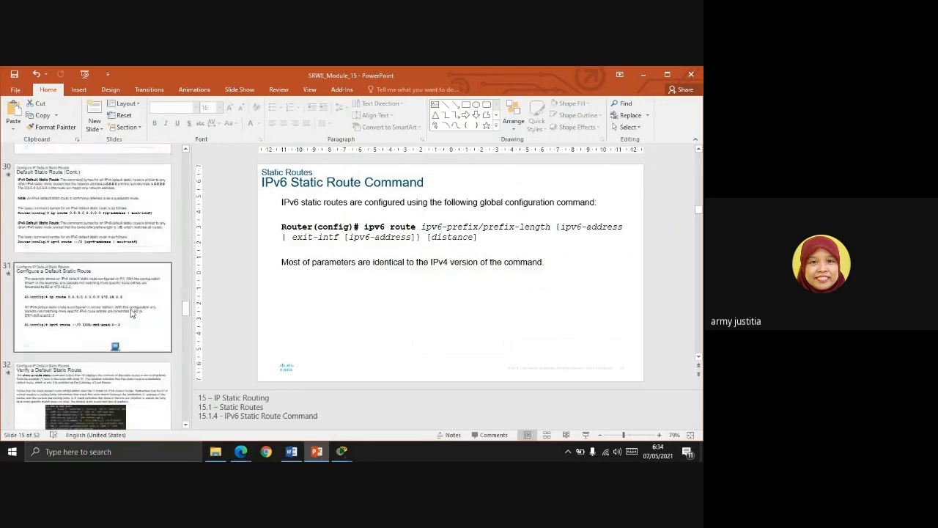
scroll(130, 312, down, 4)
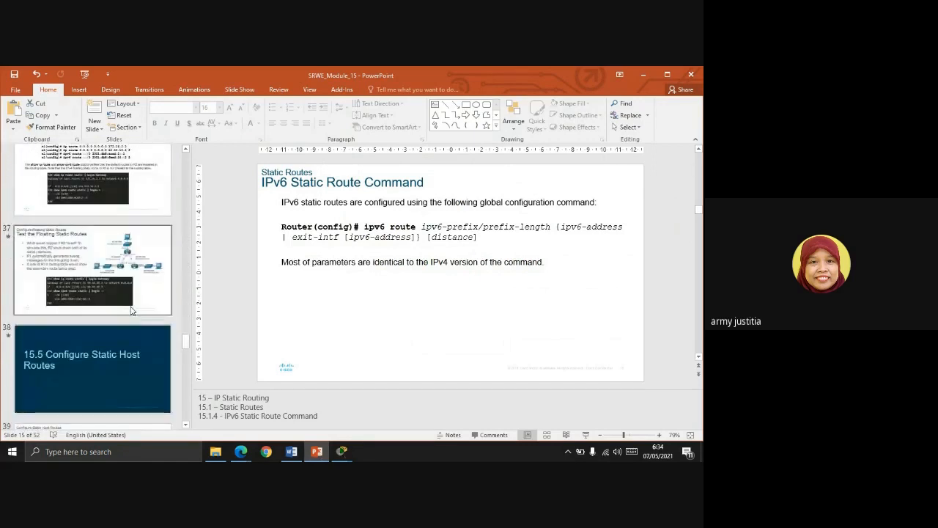
scroll(131, 311, down, 3)
click(113, 252)
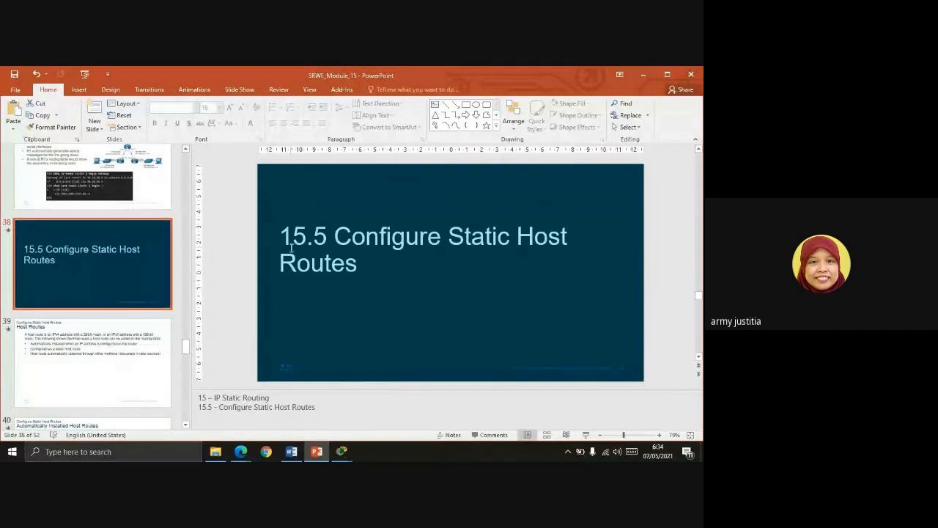
scroll(91, 261, down, 5)
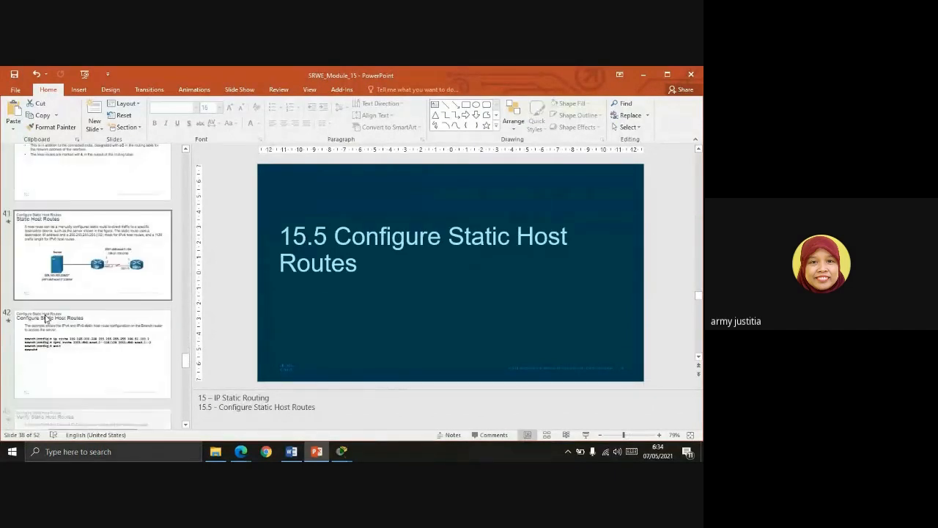
click(91, 260)
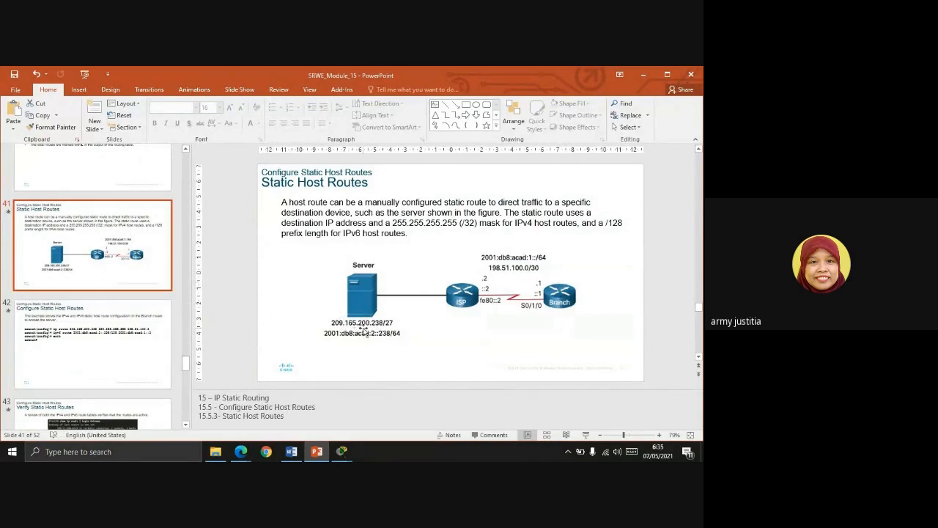
click(343, 452)
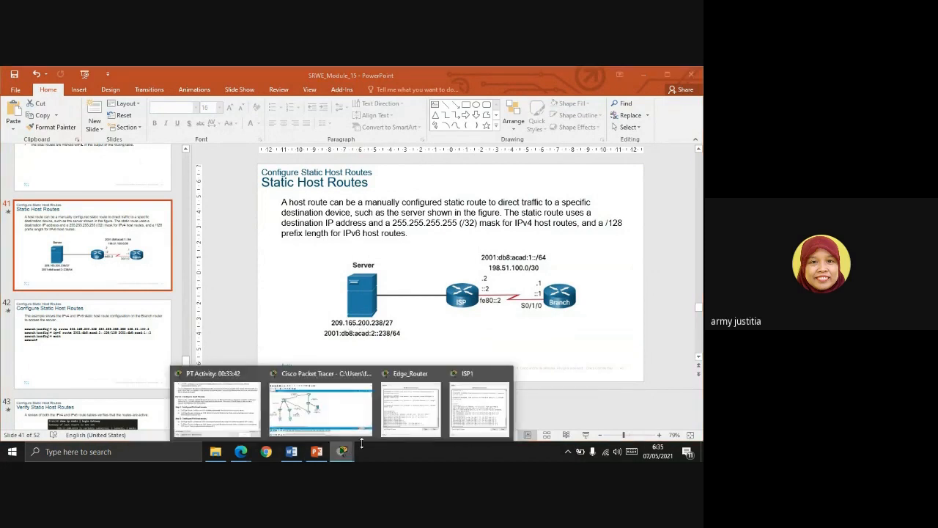
click(216, 404)
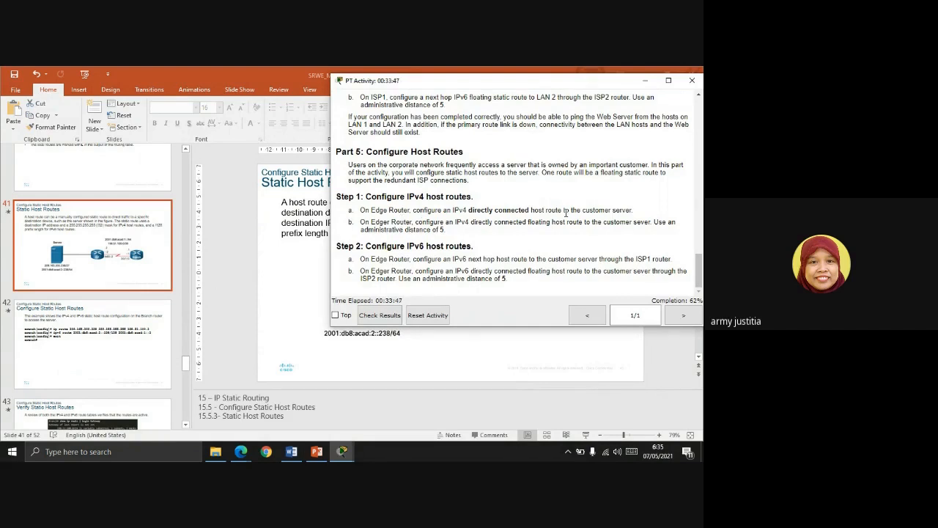
Switch to Packet Tracer's Edge_Router console and enter global configuration mode with en and conf t
click(343, 451)
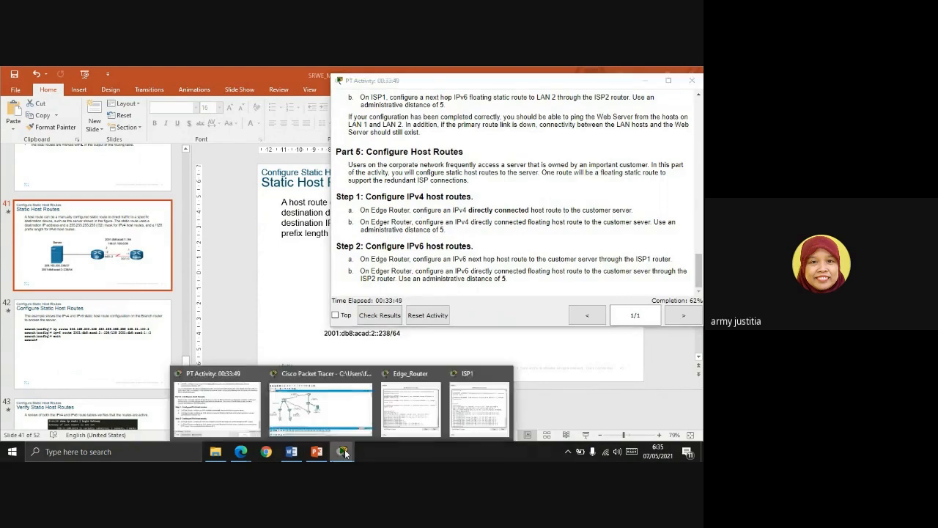
click(410, 408)
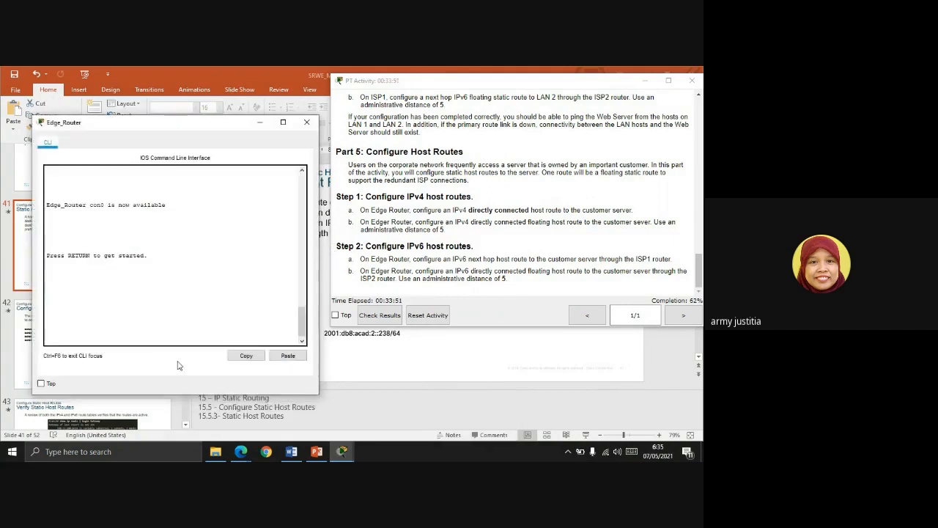
key(Return)
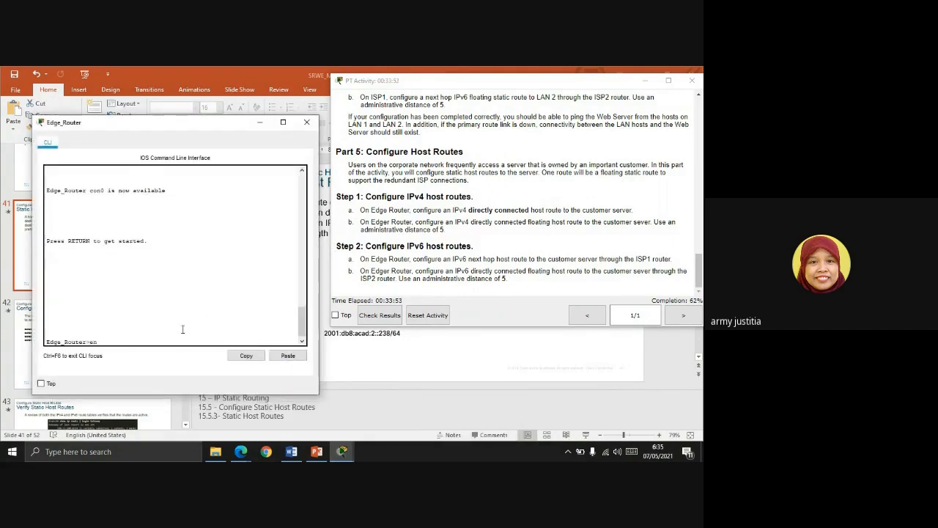
text(en)
key(Return)
text(conf t)
key(Return)
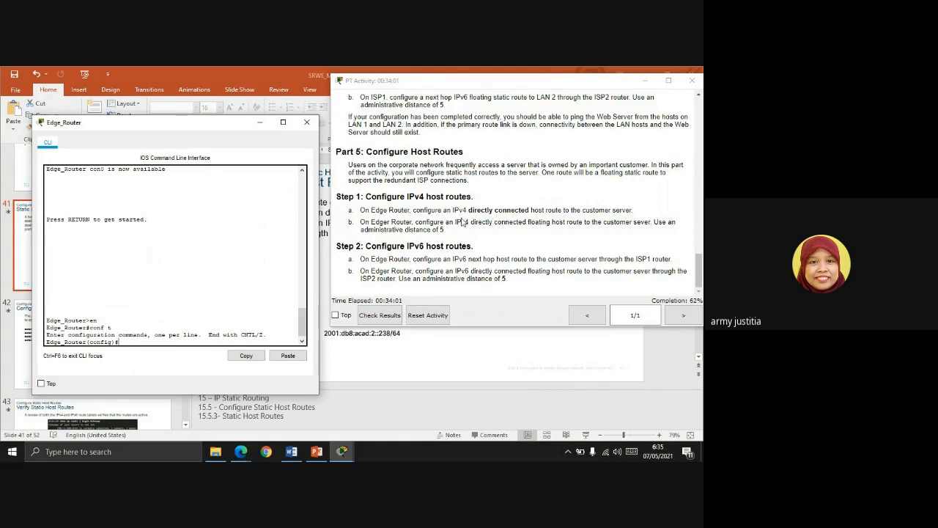
Bring up the network topology, place the Edge_Router console beside it and begin an ip route command
click(447, 357)
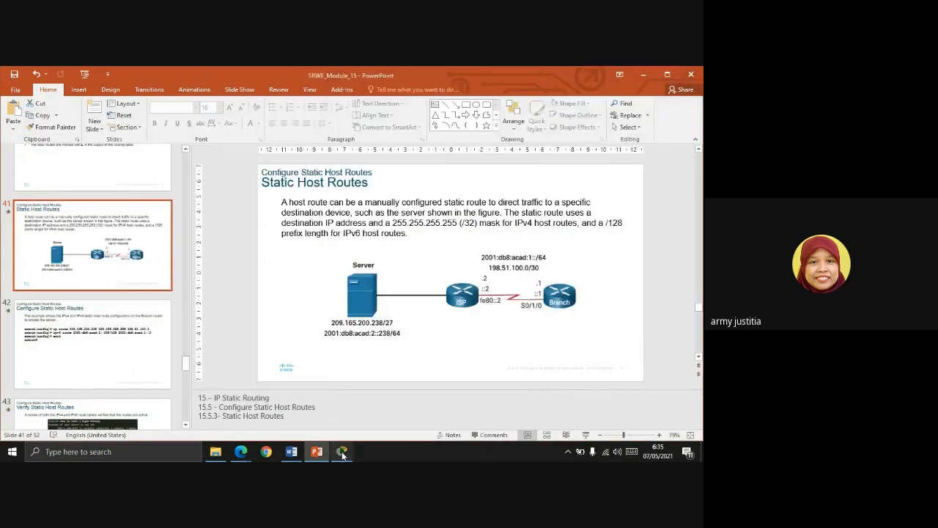
mouse_move(350, 456)
click(320, 407)
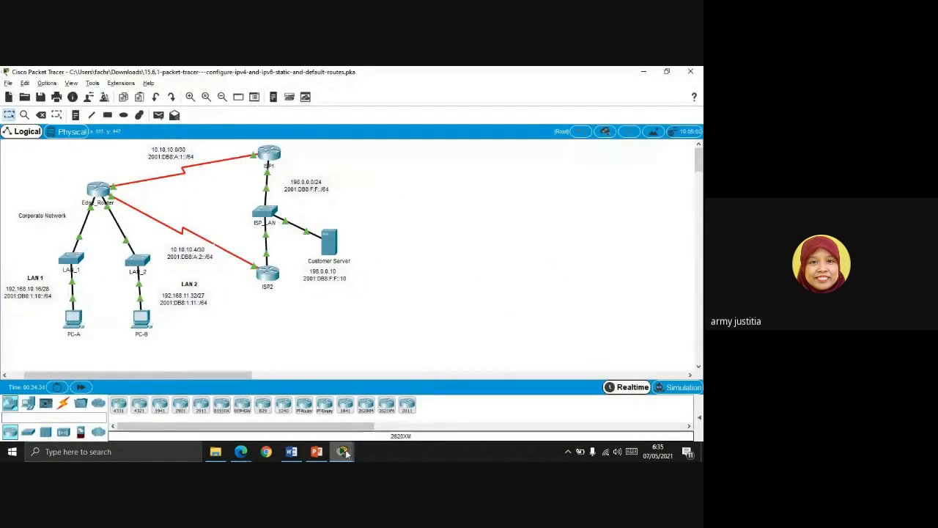
mouse_move(342, 450)
click(396, 424)
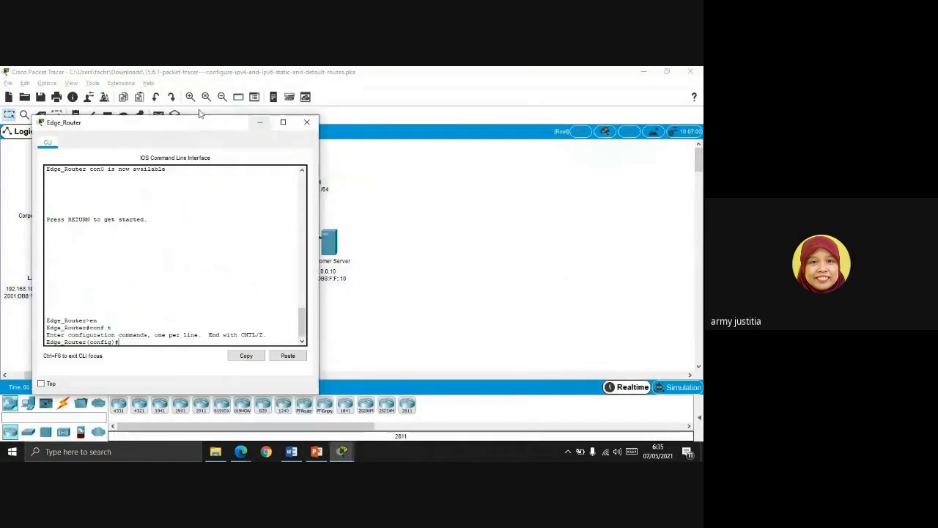
drag(176, 122, 538, 81)
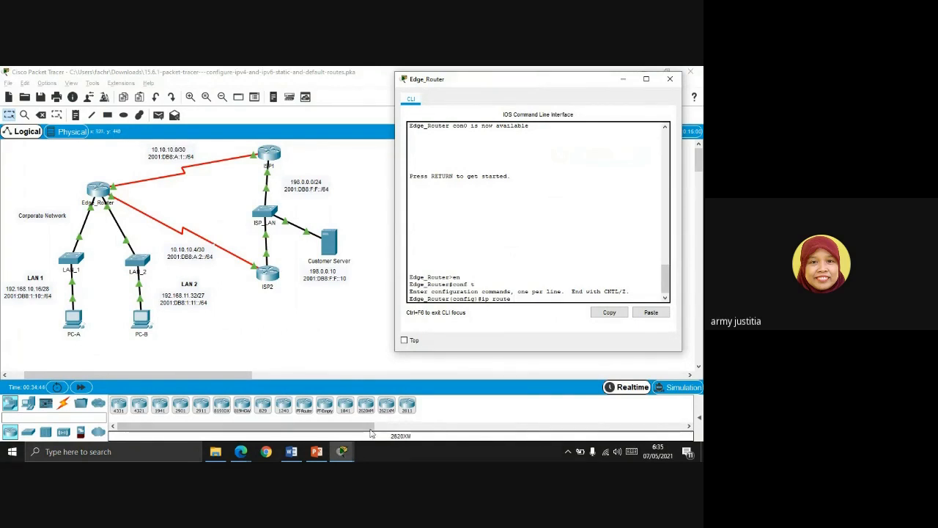
Copy the Customer Server's IPv4 address 198.0.0.10 from the Addressing Table into Edge_Router's ip route command
mouse_move(341, 454)
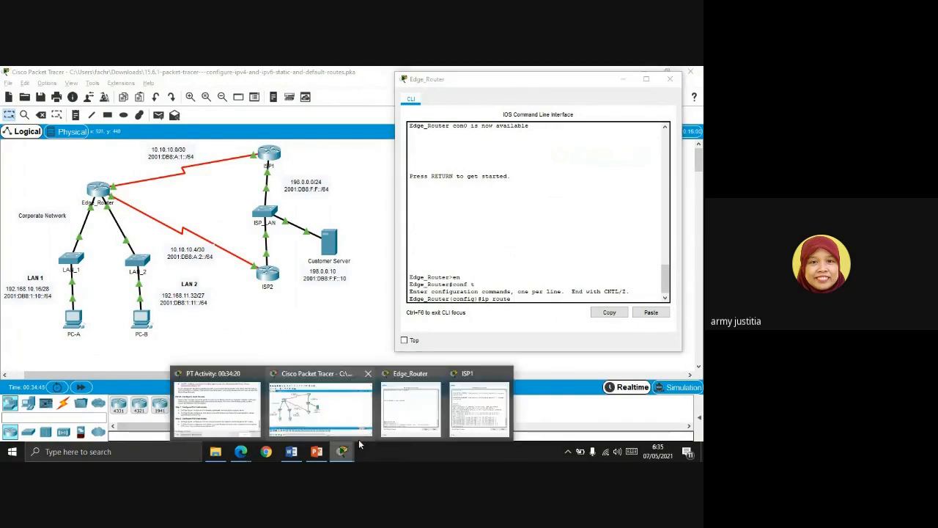
click(287, 415)
scroll(532, 236, up, 15)
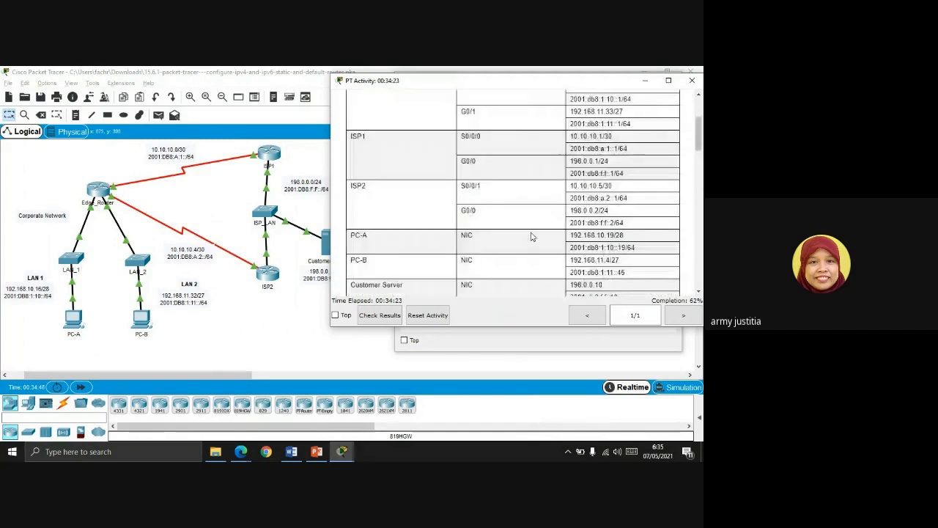
drag(570, 254, 614, 258)
key(ctrl+c)
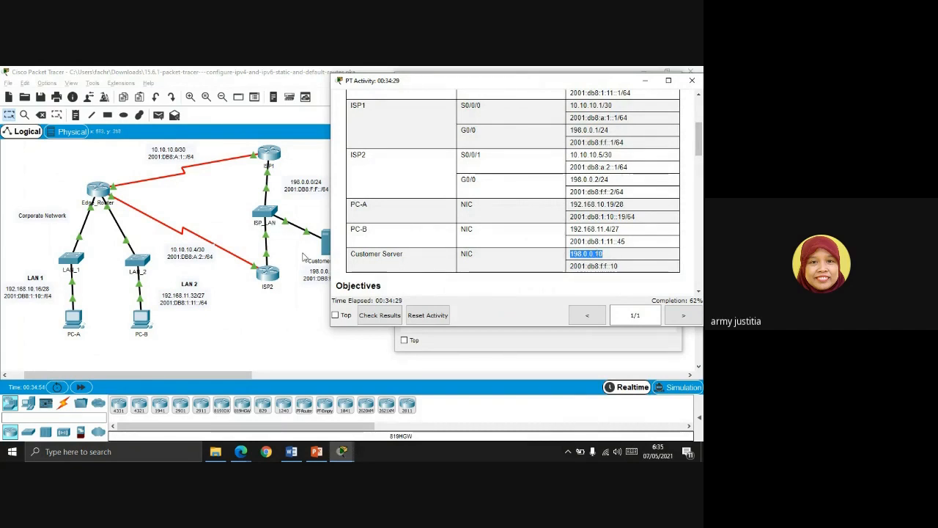
click(341, 452)
mouse_move(341, 452)
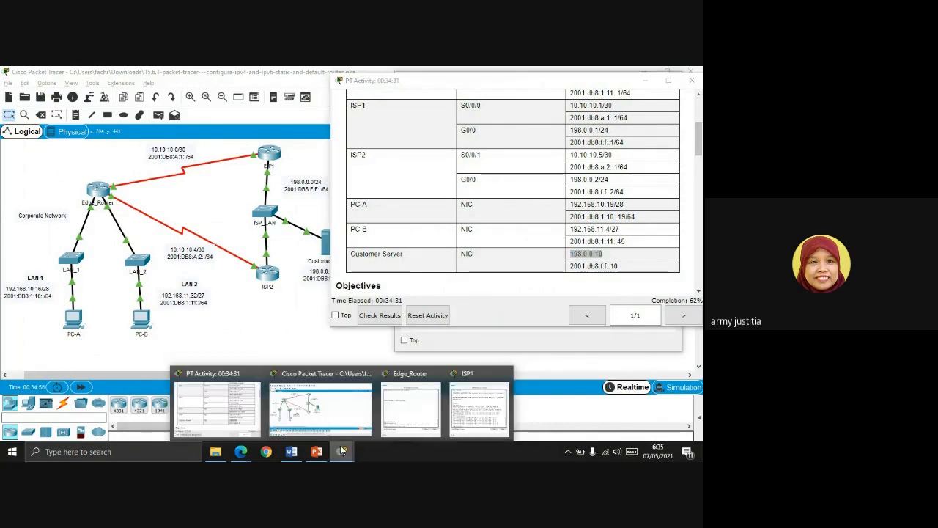
click(391, 408)
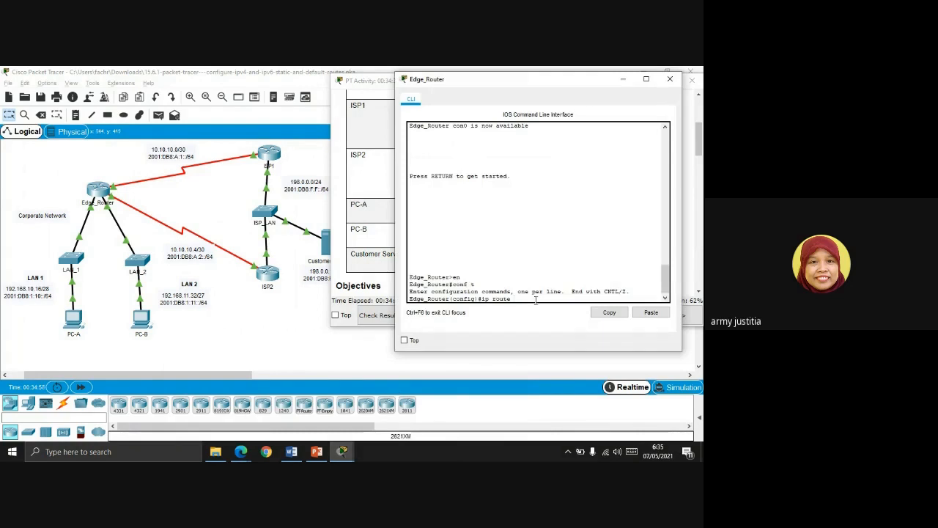
click(650, 313)
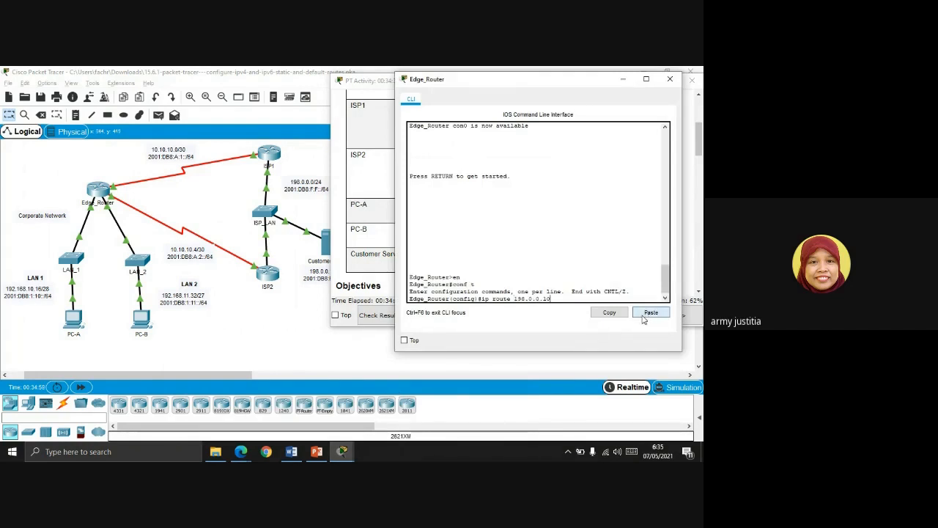
Copy the mask 255.255.255.255 from PowerPoint's Static Host Routes slide and append it to Edge_Router's ip route command in Packet Tracer
click(355, 214)
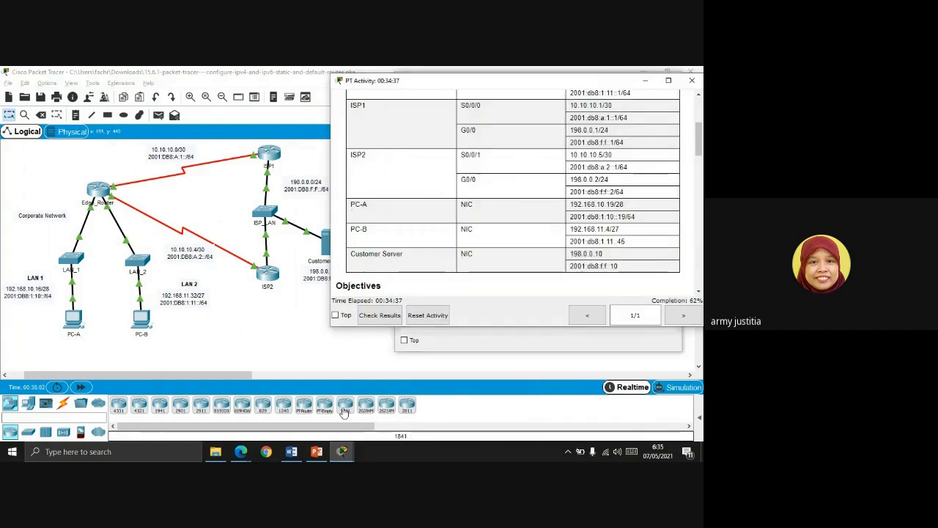
click(317, 452)
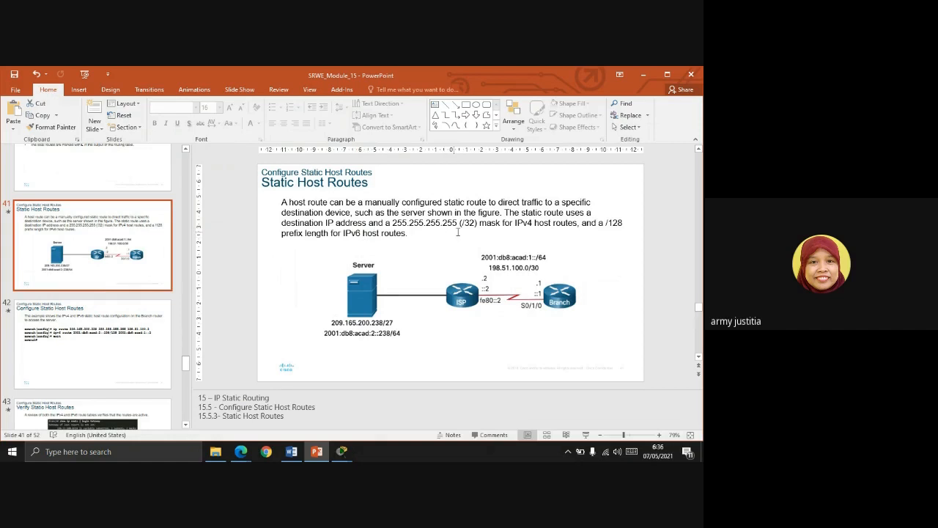
drag(393, 225, 448, 225)
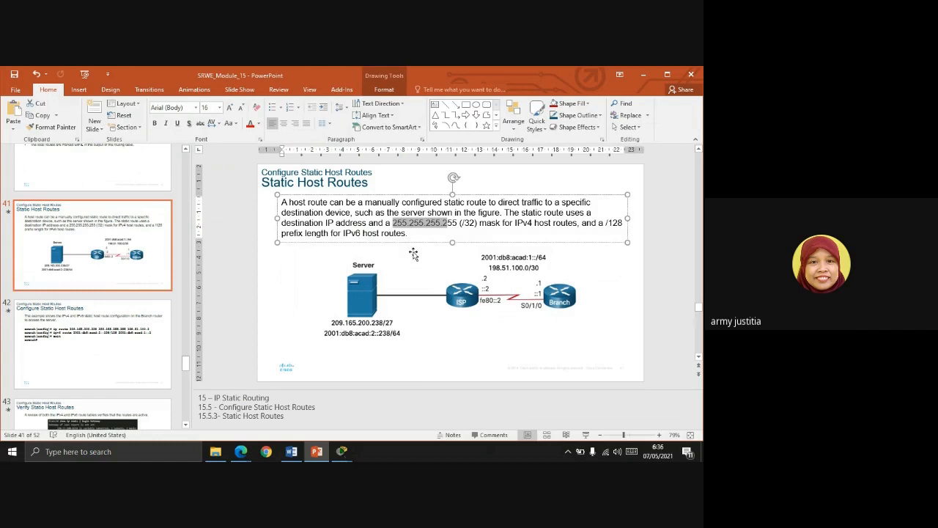
click(393, 223)
drag(393, 223, 456, 223)
key(ctrl+c)
mouse_move(346, 449)
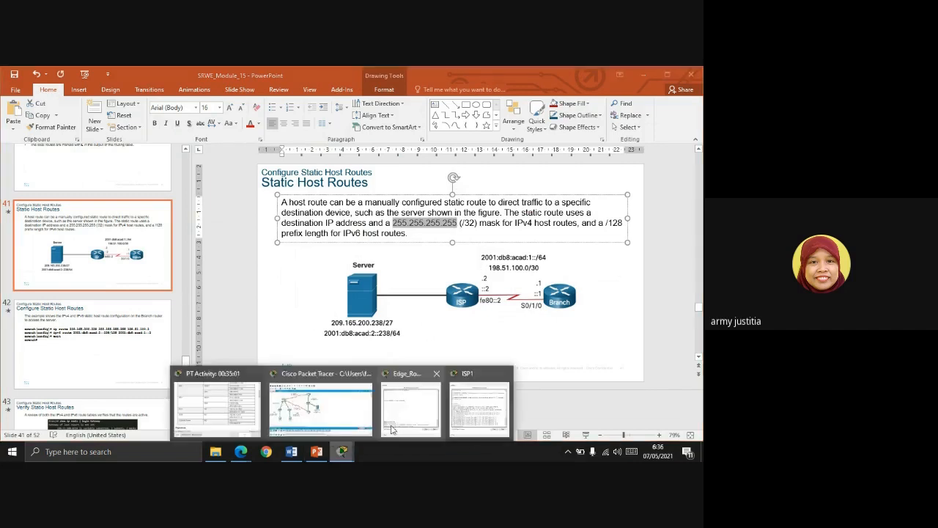
click(415, 419)
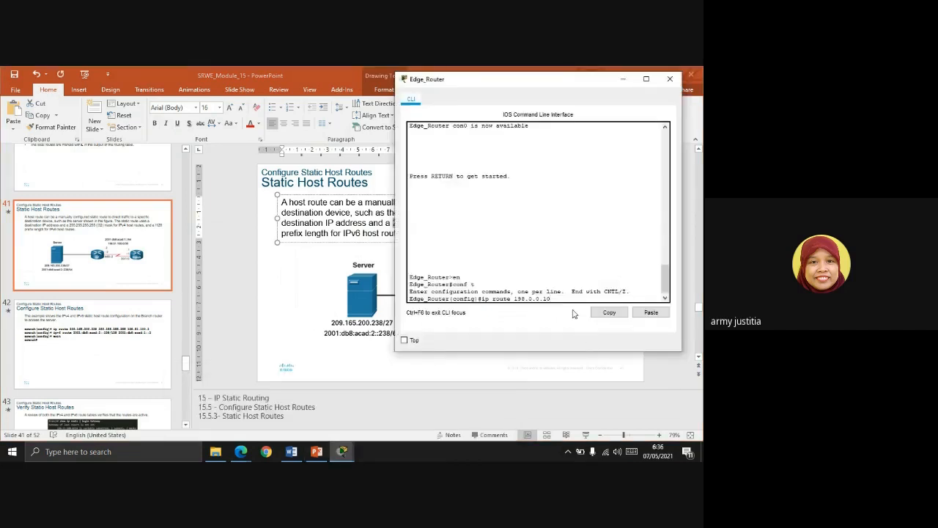
key(ctrl+v)
Check the Part 5 instructions and topology, then complete Edge_Router's IPv4 host route with next hop 10.10.10.1 and submit it
click(342, 452)
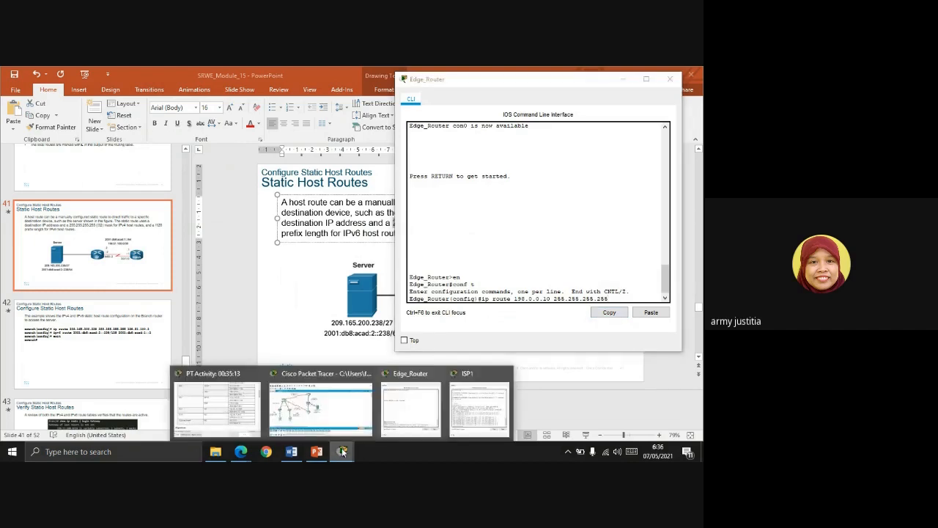
click(217, 407)
scroll(550, 253, down, 10)
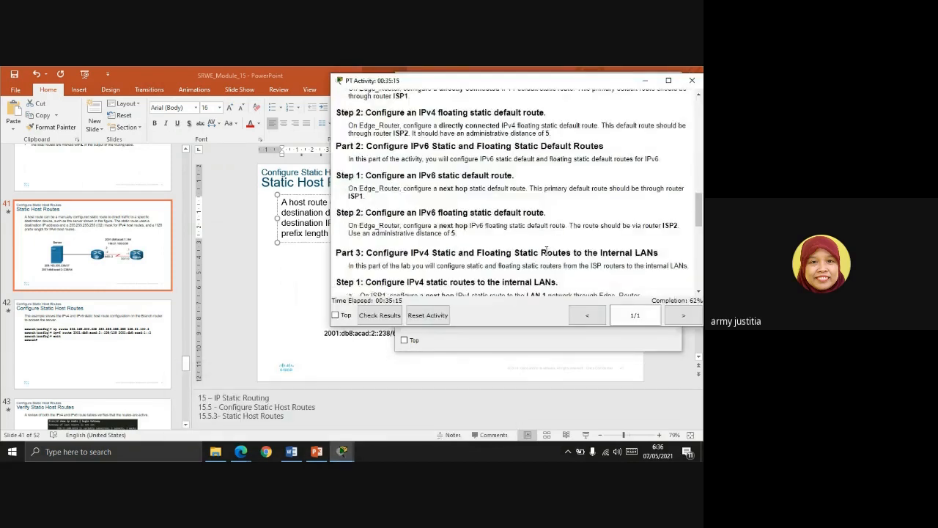
scroll(551, 255, down, 3)
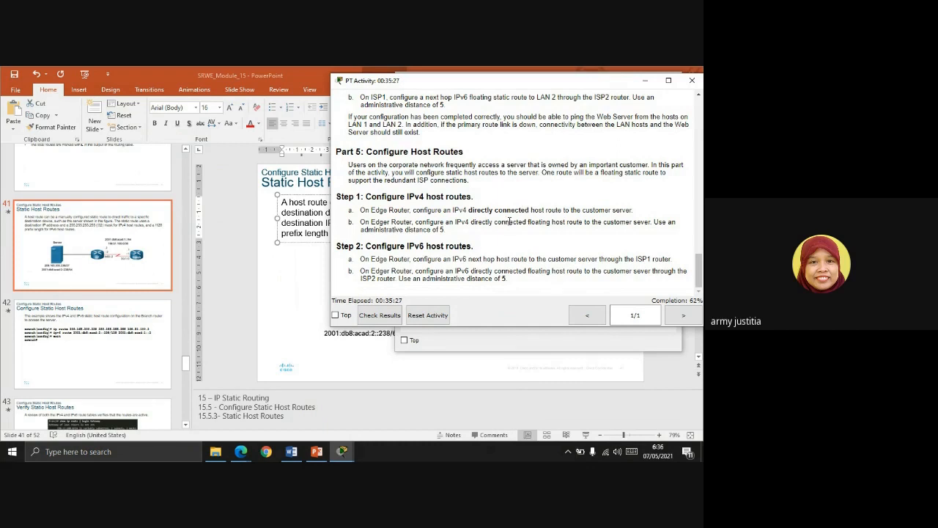
click(342, 451)
click(320, 408)
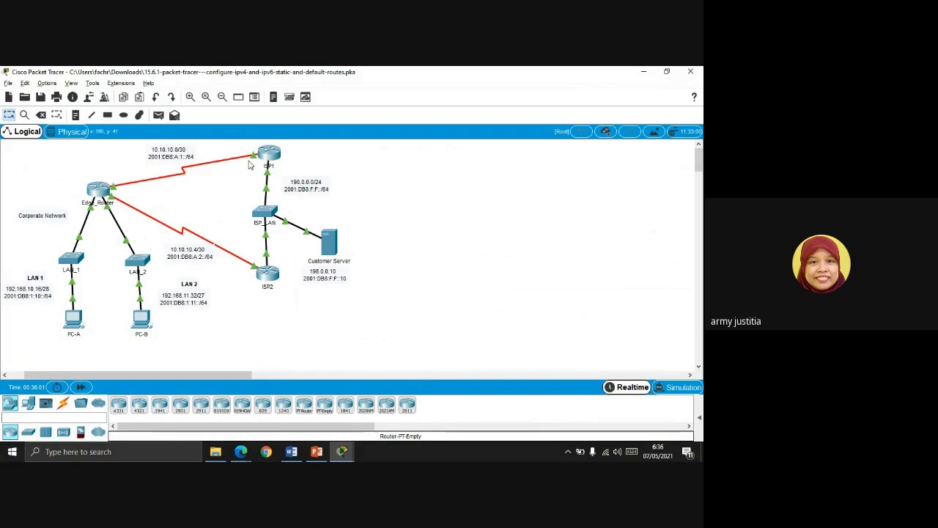
click(342, 453)
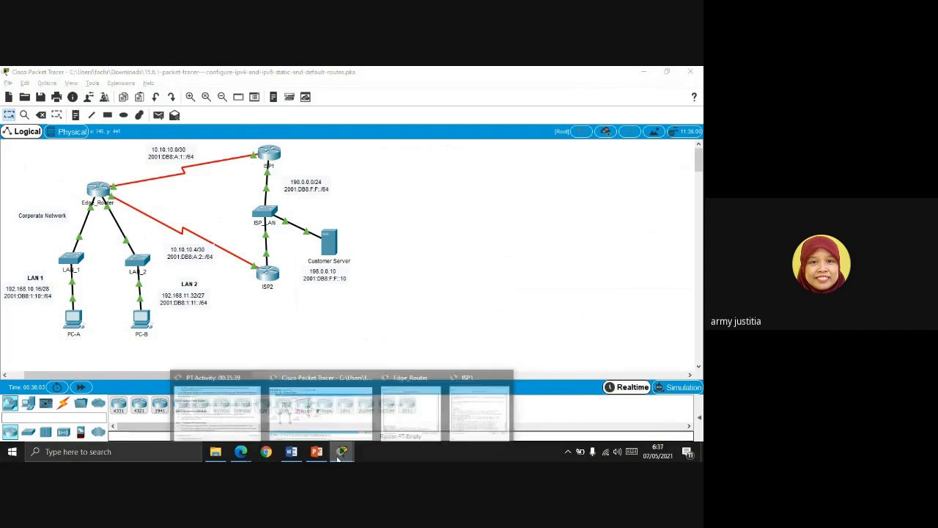
click(411, 407)
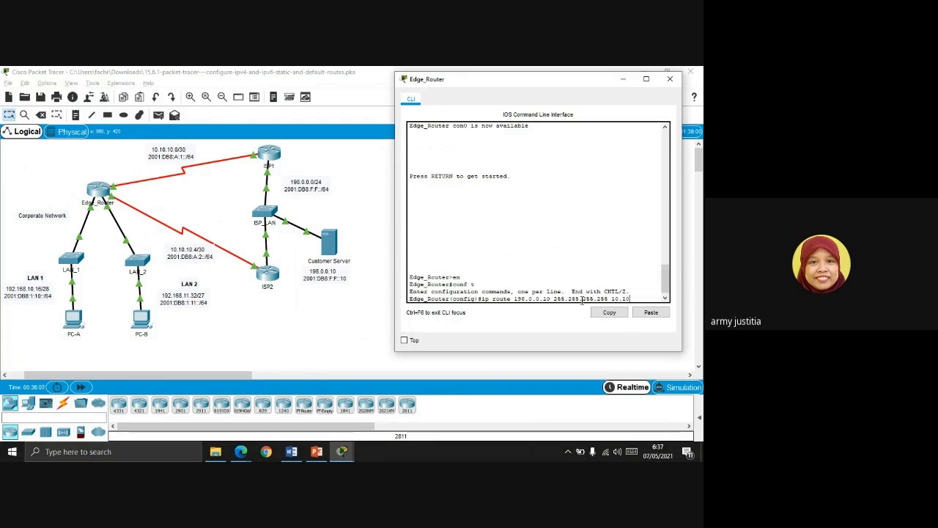
text(.10.1)
key(Return)
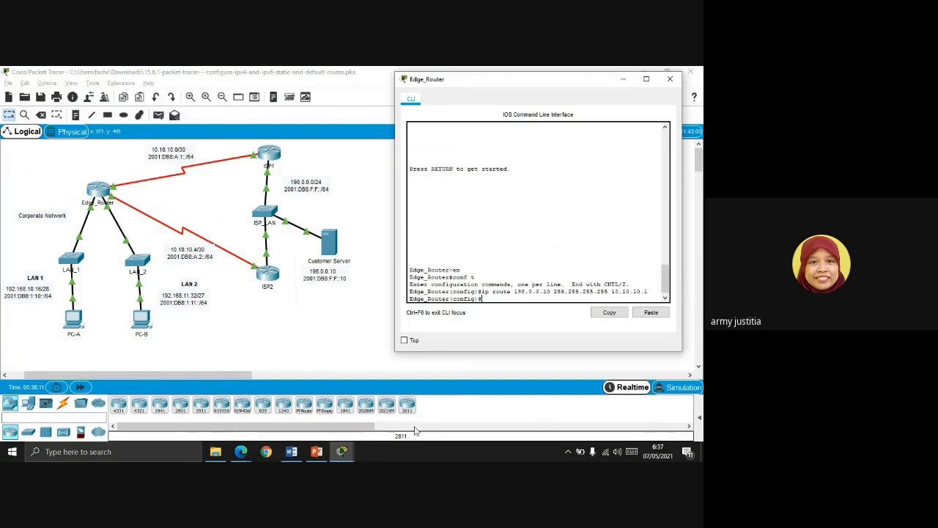
Place the Part 5 instructions beside the Edge_Router console and recall the previous ip route command
click(341, 450)
click(259, 431)
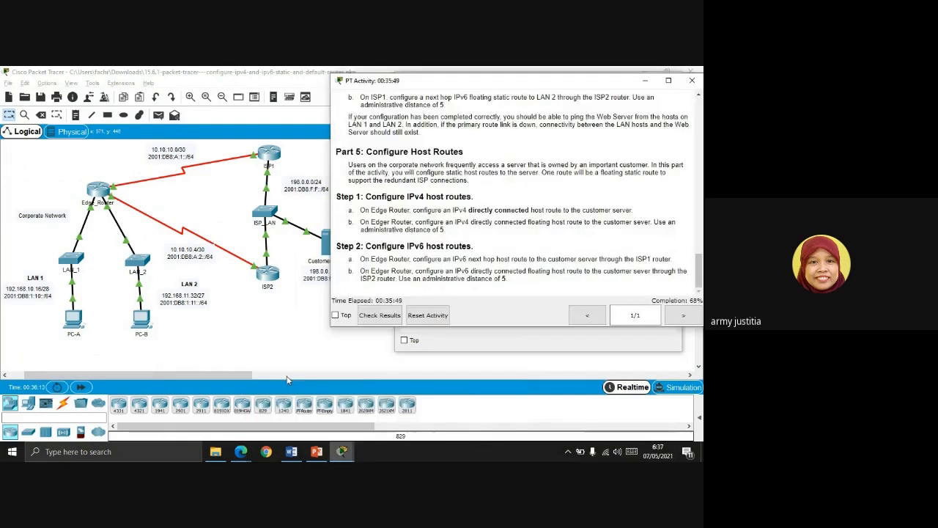
drag(516, 82, 233, 93)
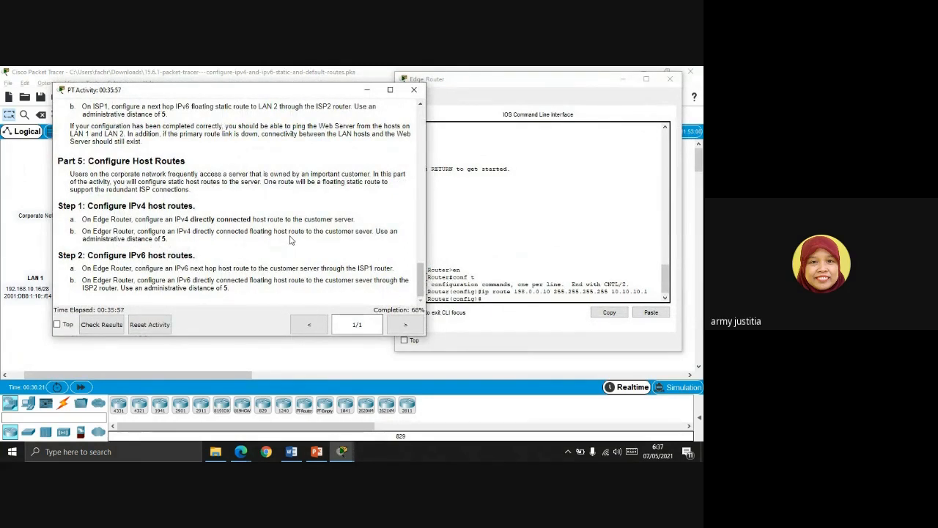
click(511, 301)
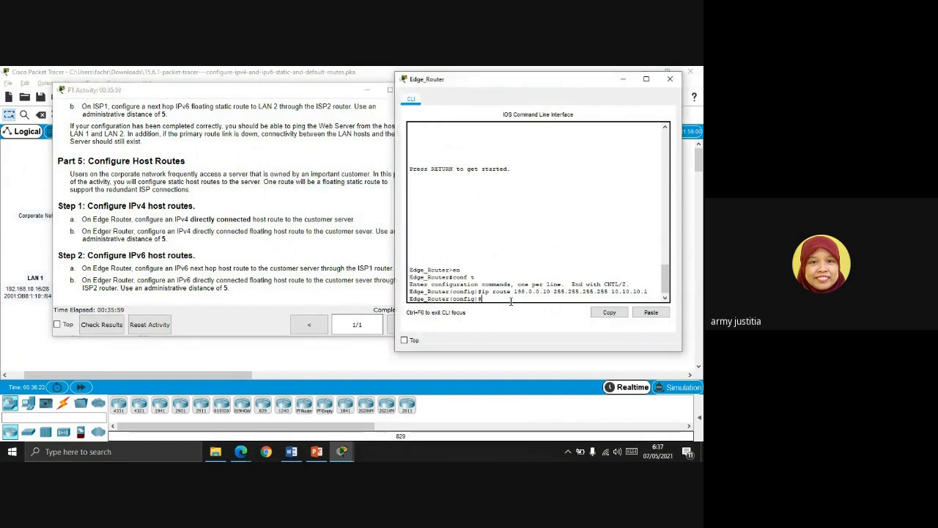
key(Up)
Look up ISP2's S0/0/1 IPv4 address in the Addressing Table and complete Edge_Router's floating IPv4 host route with next hop 10.10.10.5 and distance 5
click(471, 368)
click(339, 453)
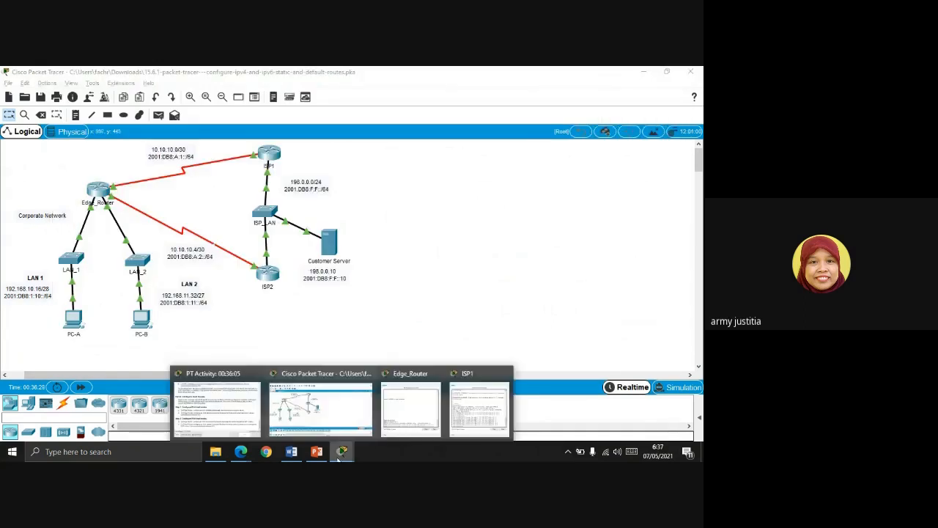
click(216, 403)
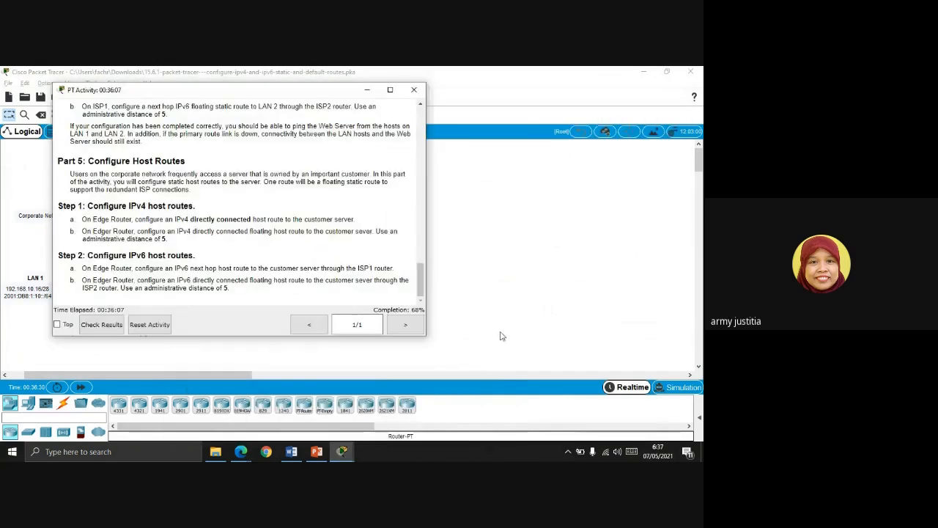
scroll(335, 212, up, 15)
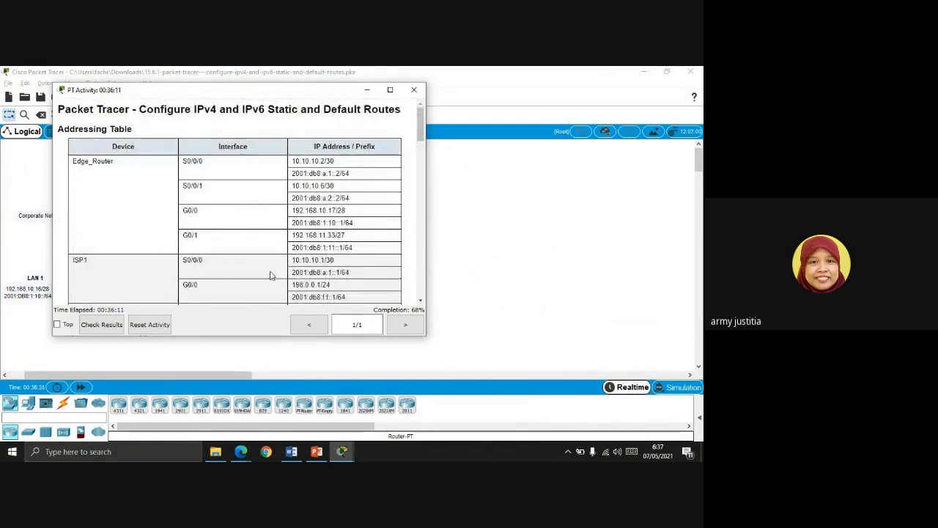
scroll(269, 274, down, 1)
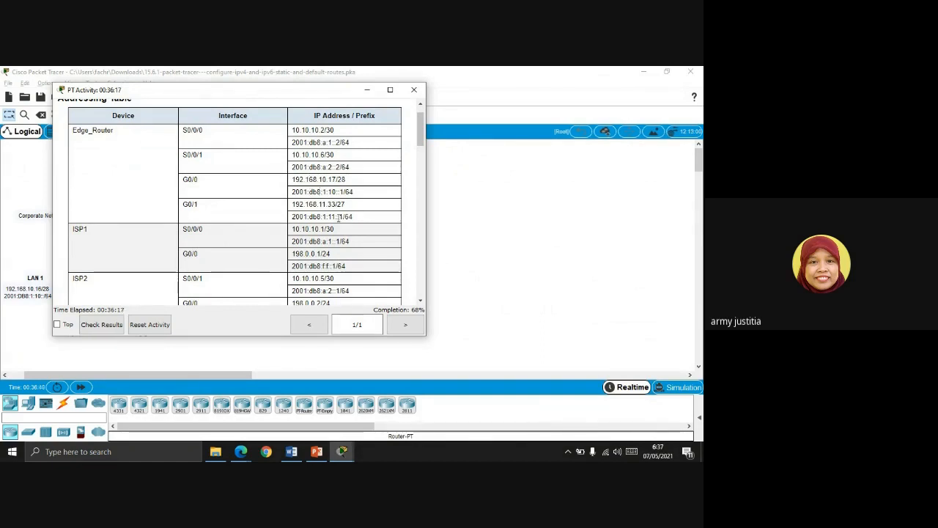
scroll(351, 258, down, 1)
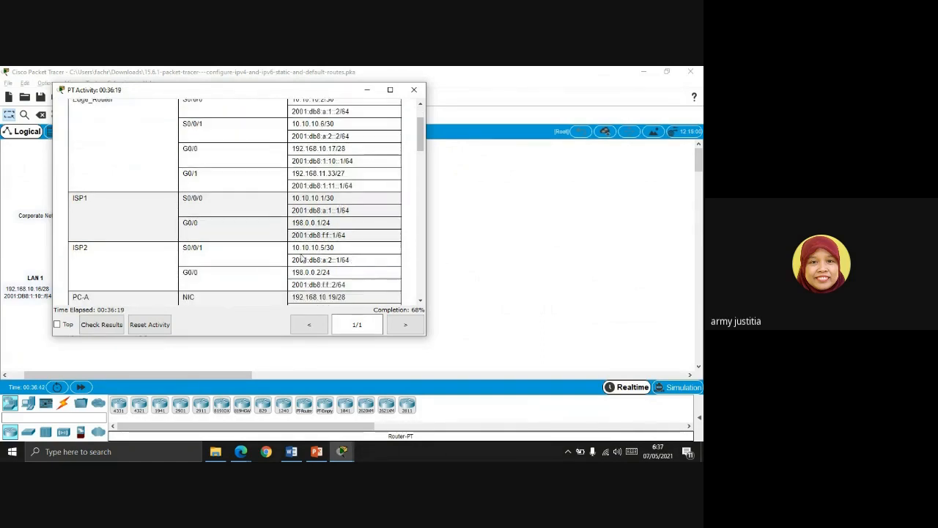
drag(291, 247, 324, 248)
click(349, 445)
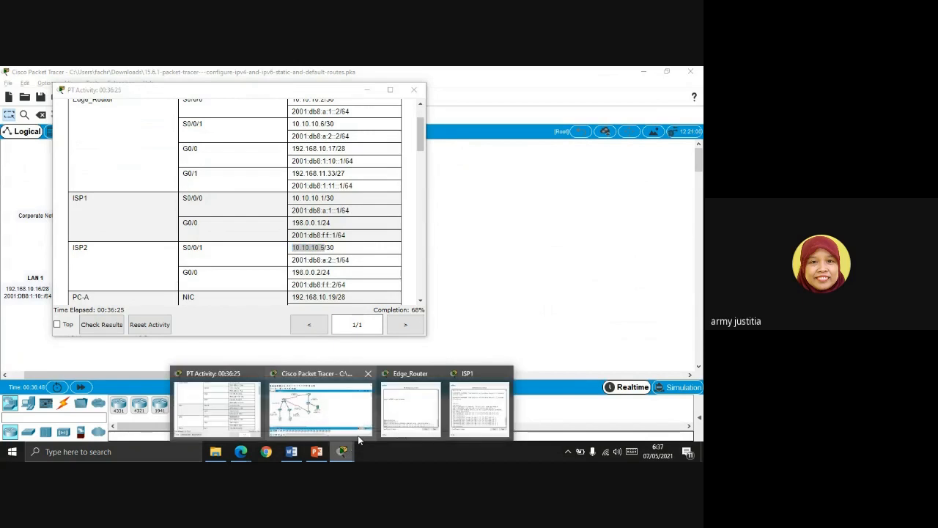
click(410, 407)
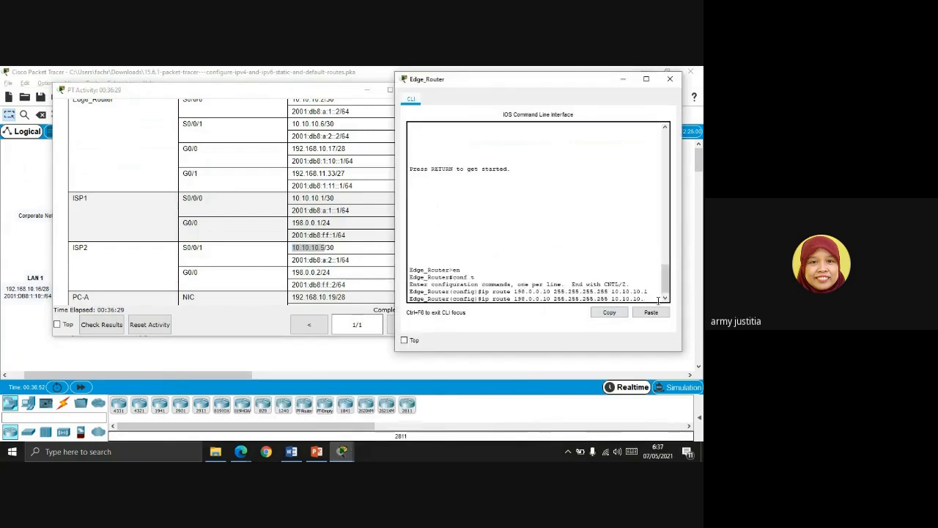
text(5 5)
key(Return)
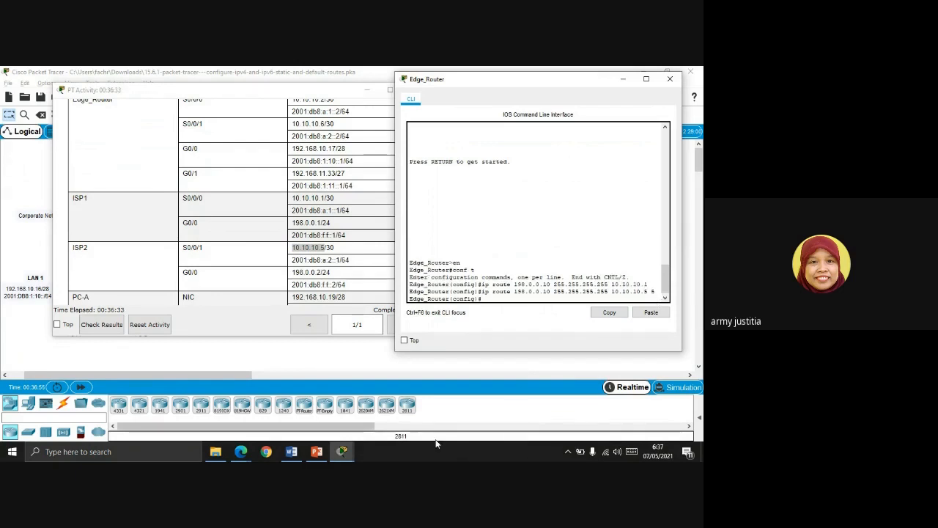
Review the Part 5 Step 2 IPv6 host route instructions and begin an ipv6 route command in Edge_Router's configuration mode
mouse_move(342, 450)
click(217, 394)
scroll(291, 232, up, 10)
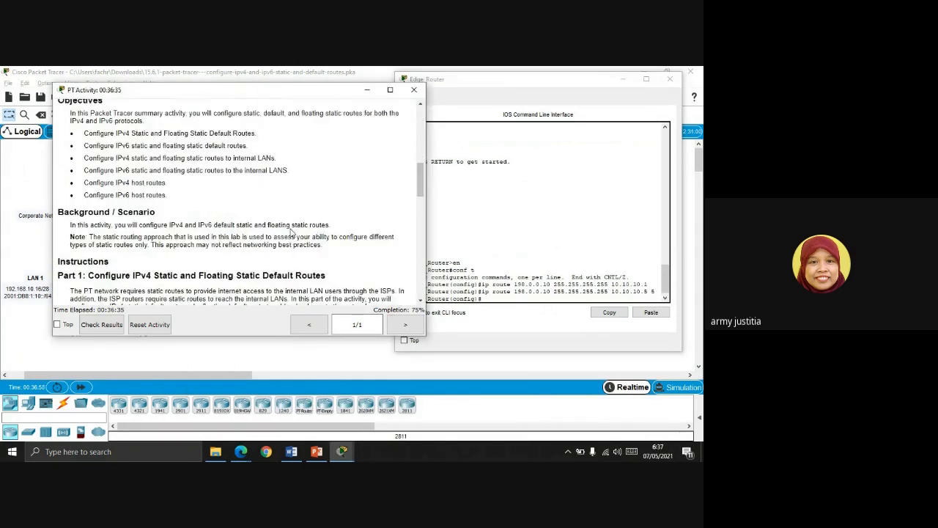
scroll(291, 231, down, 15)
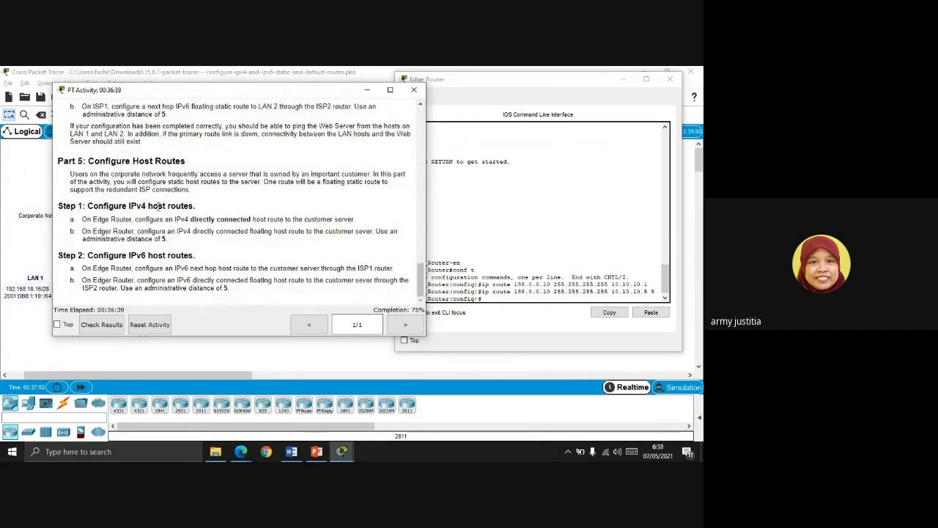
drag(127, 268, 167, 268)
click(125, 259)
click(516, 298)
text(ipv)
key(Tab)
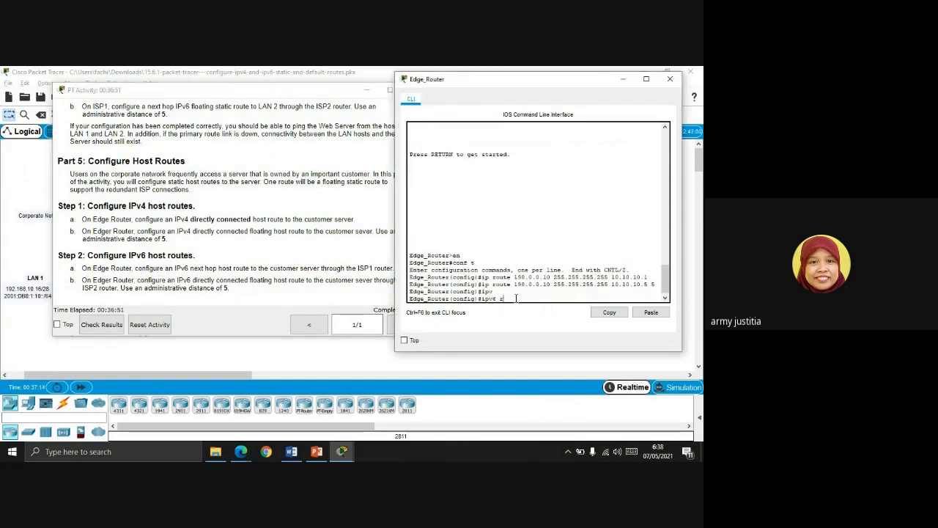
text(rout)
key(Tab)
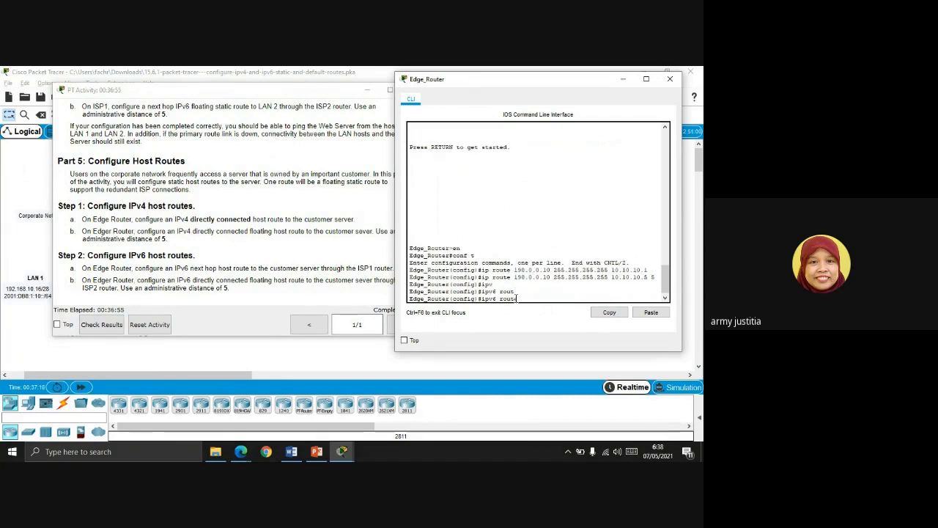
Copy the Customer Server's IPv6 address 2001:db8:f:f::10 from the Addressing Table into Edge_Router's ipv6 route command
click(330, 374)
mouse_move(341, 449)
click(253, 385)
scroll(338, 220, up, 10)
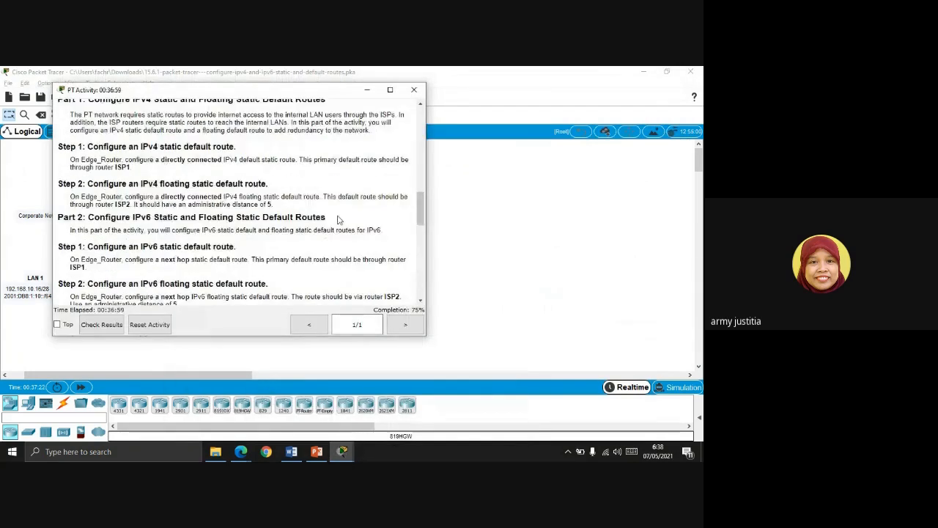
scroll(339, 219, up, 6)
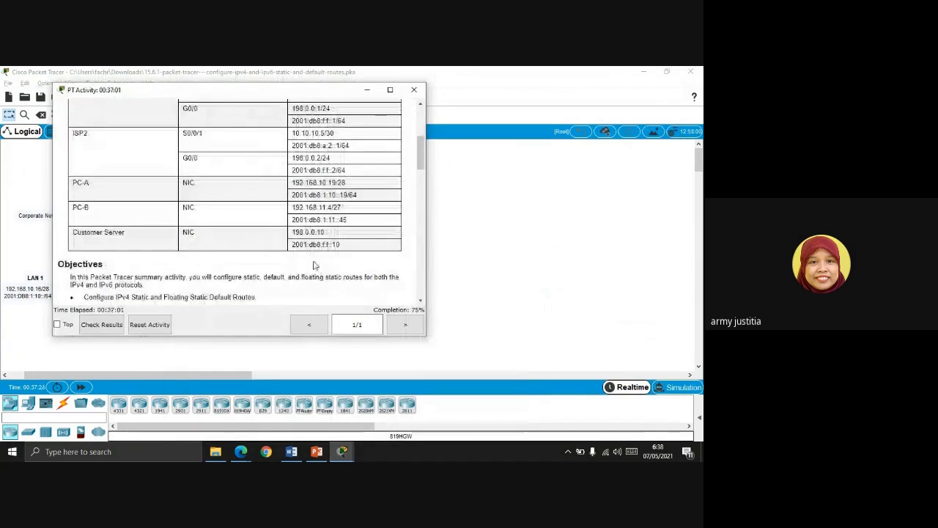
drag(292, 244, 342, 249)
key(ctrl+c)
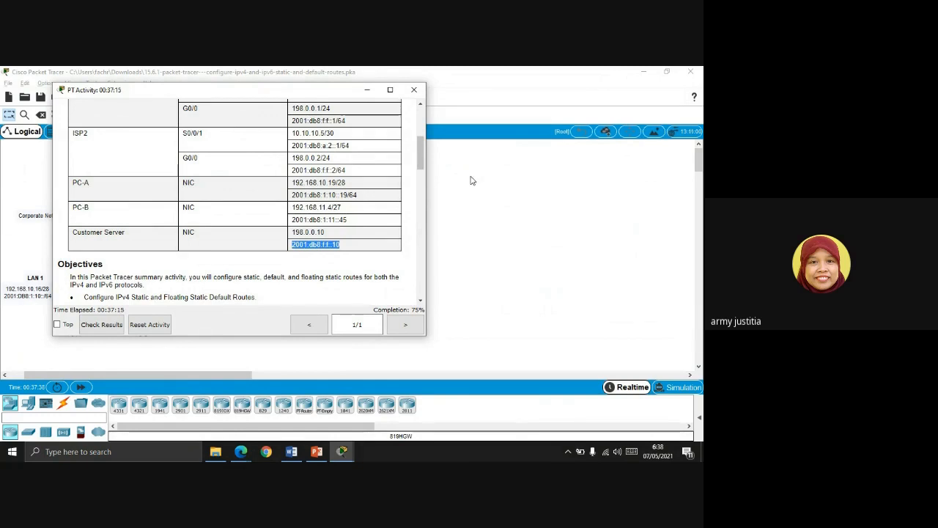
click(346, 452)
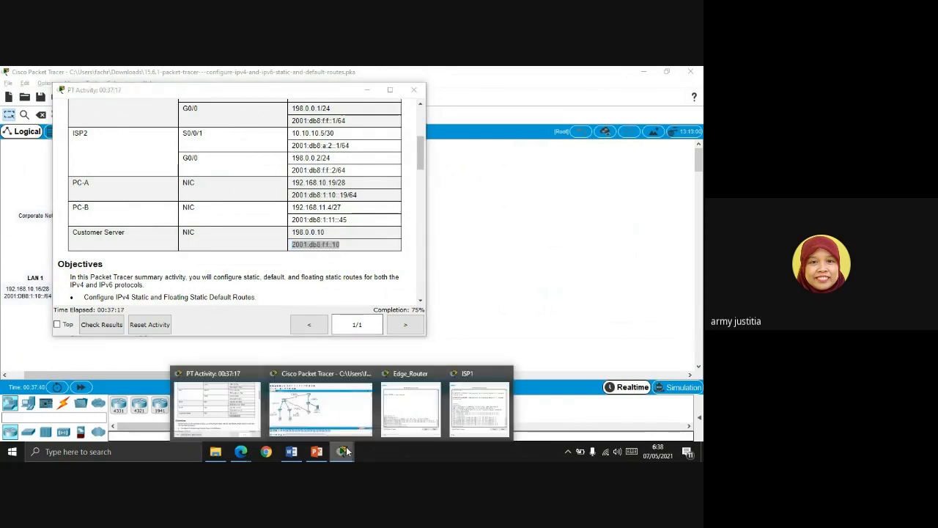
click(407, 412)
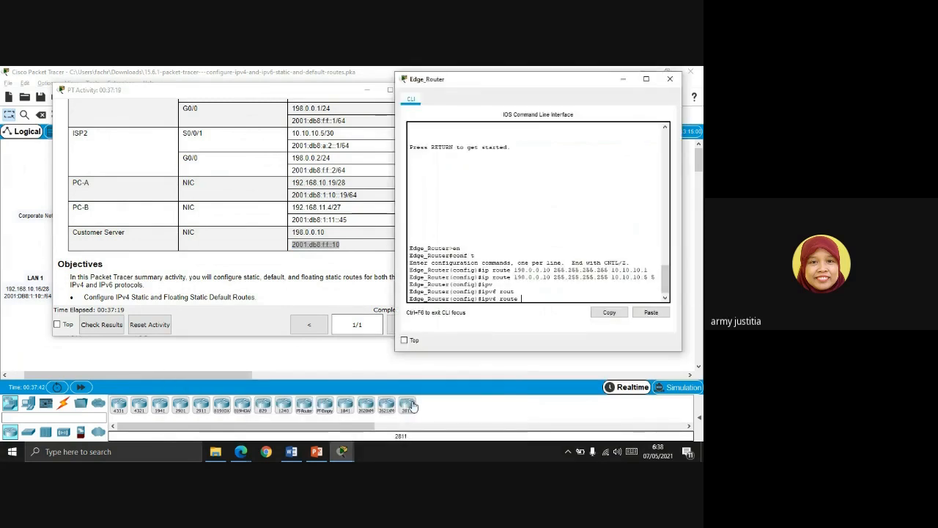
click(651, 312)
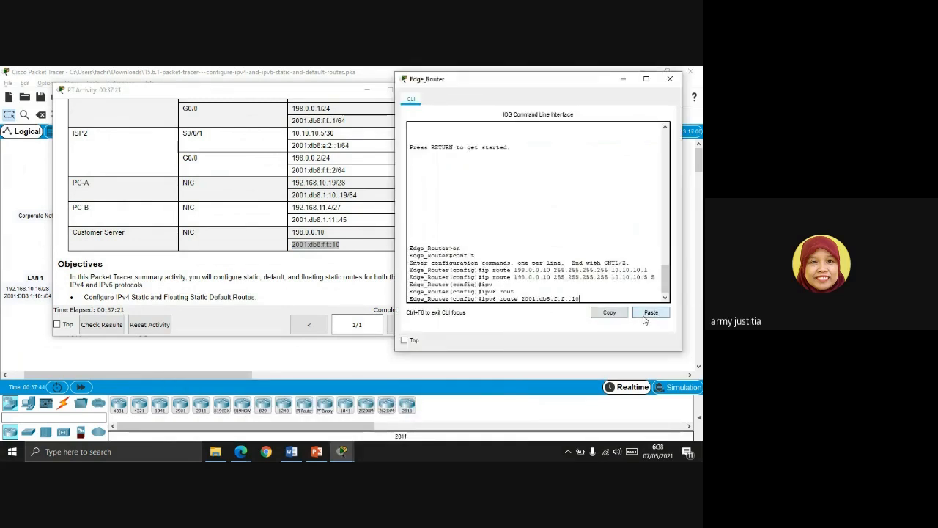
Consult PowerPoint's static host route slides for the IPv6 syntax and append the prefix length /128 to Edge_Router's ipv6 route command in Packet Tracer
click(318, 452)
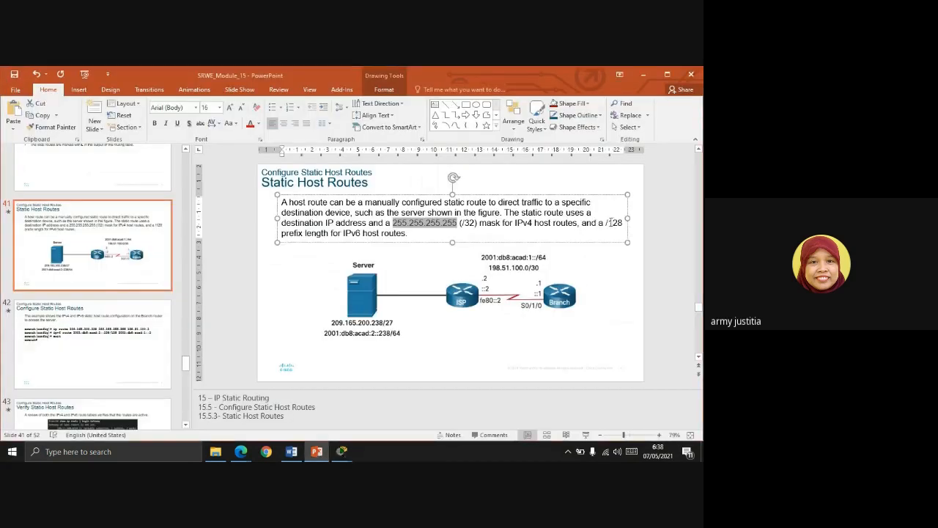
scroll(362, 295, down, 2)
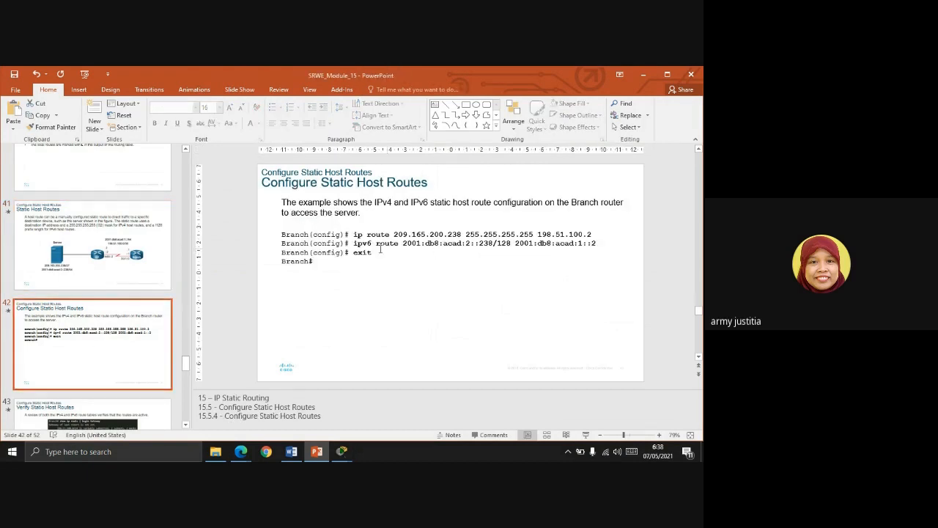
drag(405, 247, 486, 239)
click(161, 249)
click(343, 452)
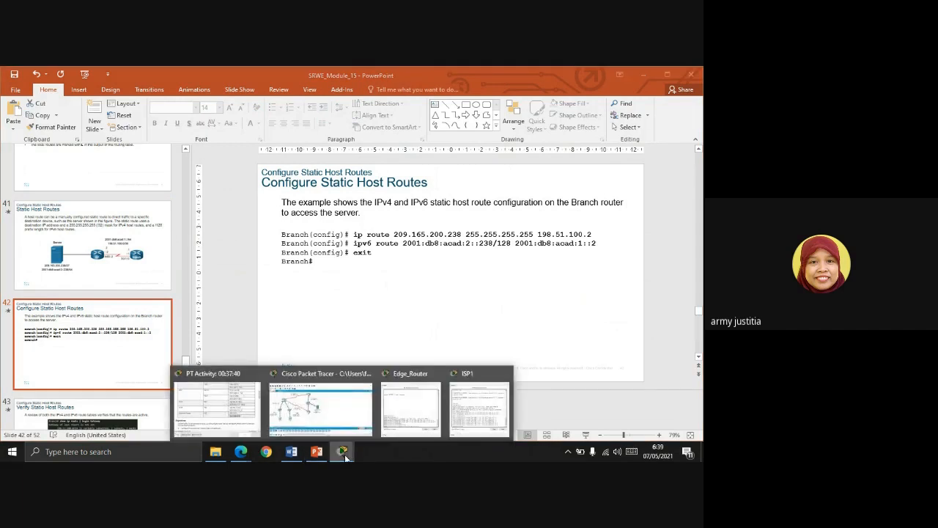
click(370, 416)
mouse_move(342, 452)
click(409, 411)
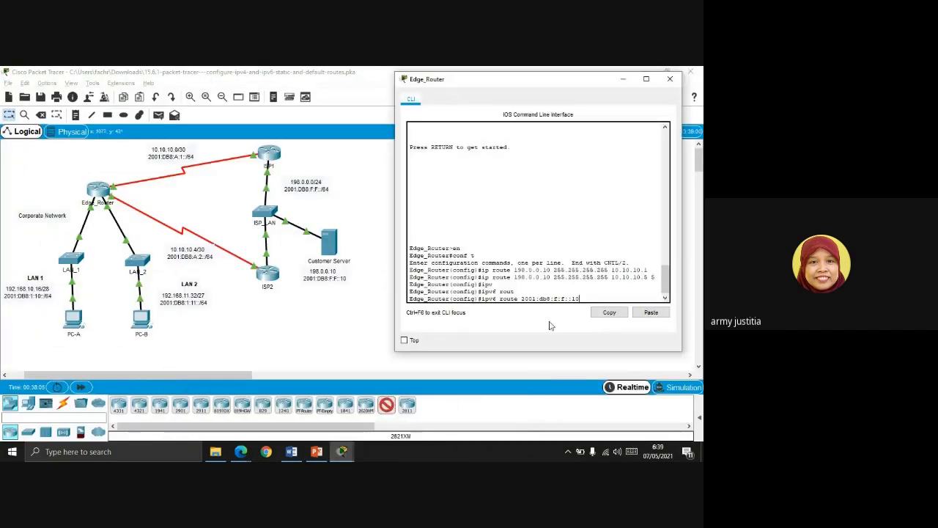
text(/128)
Check the host route example in PowerPoint and copy ISP1's S0/0/0 IPv6 address 2001:db8:a:1::1 from Packet Tracer's Addressing Table
click(317, 451)
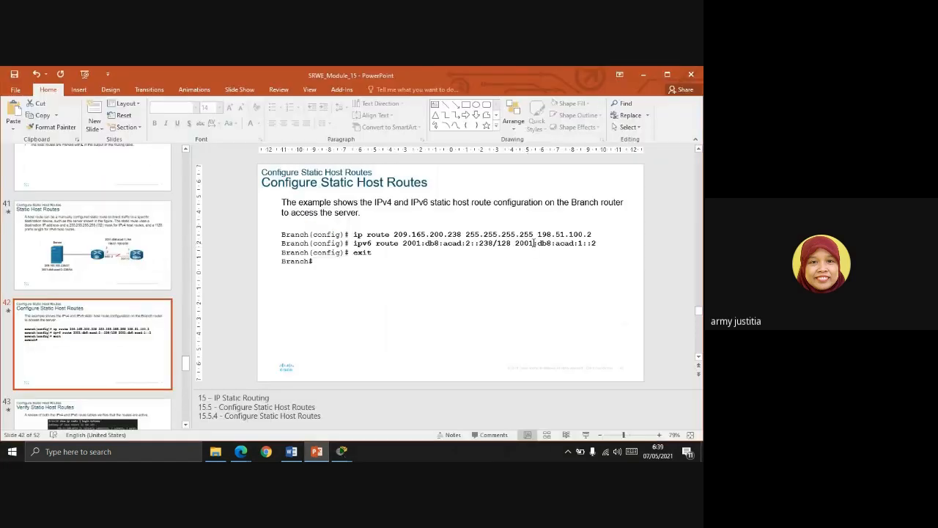
click(121, 270)
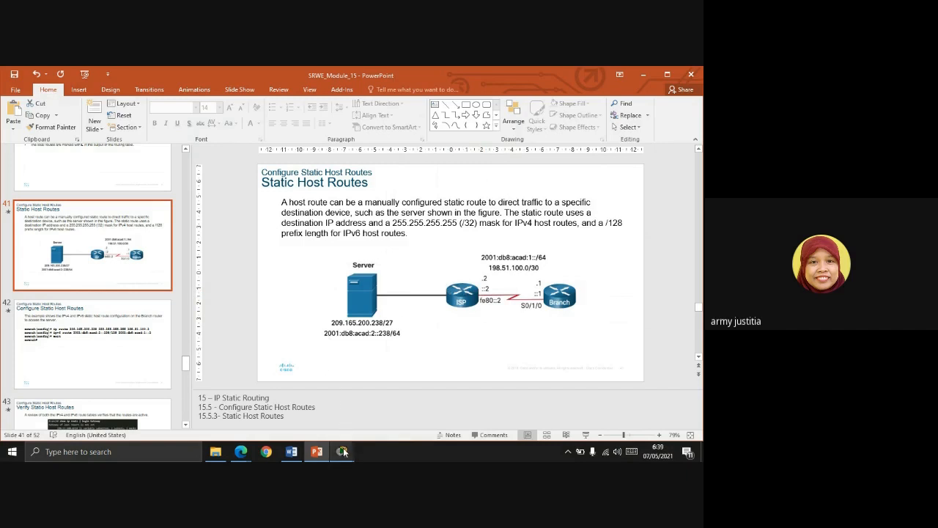
mouse_move(344, 451)
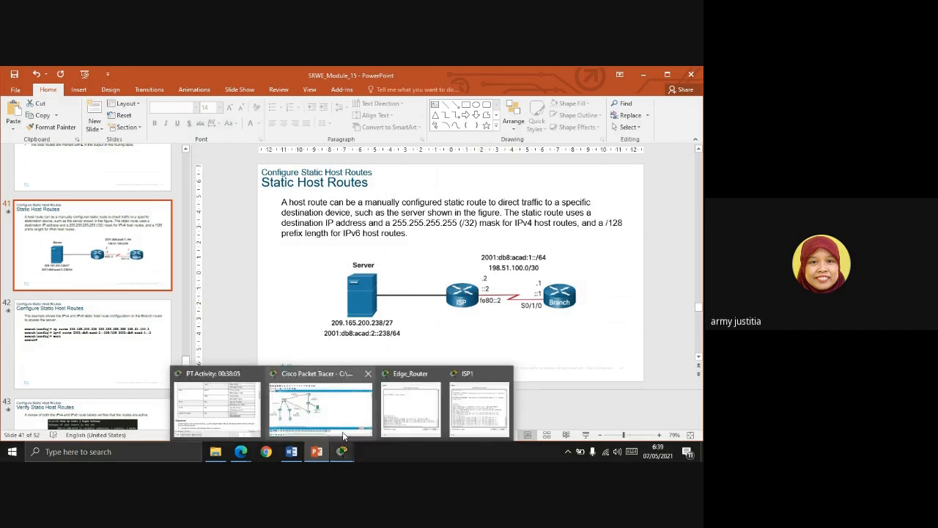
click(217, 404)
scroll(293, 183, up, 5)
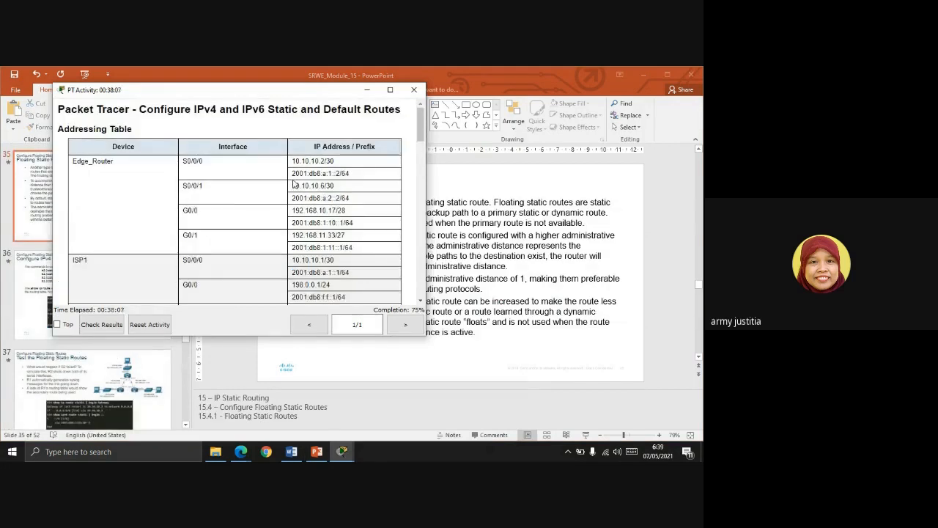
scroll(293, 183, down, 1)
drag(292, 241, 339, 242)
key(ctrl+c)
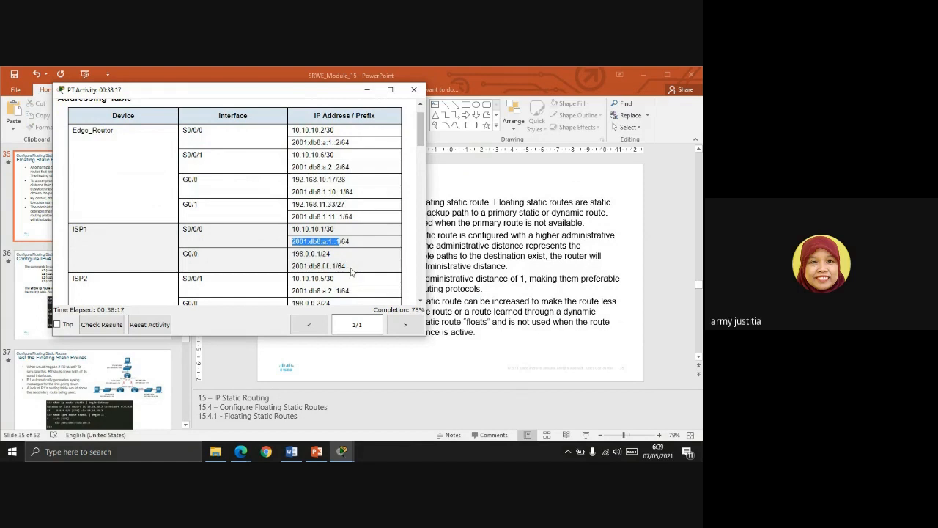
Complete Edge_Router's IPv6 host route to 2001:db8:f:f::10/128 with next hop 2001:db8:a:1::1 and submit it
click(342, 450)
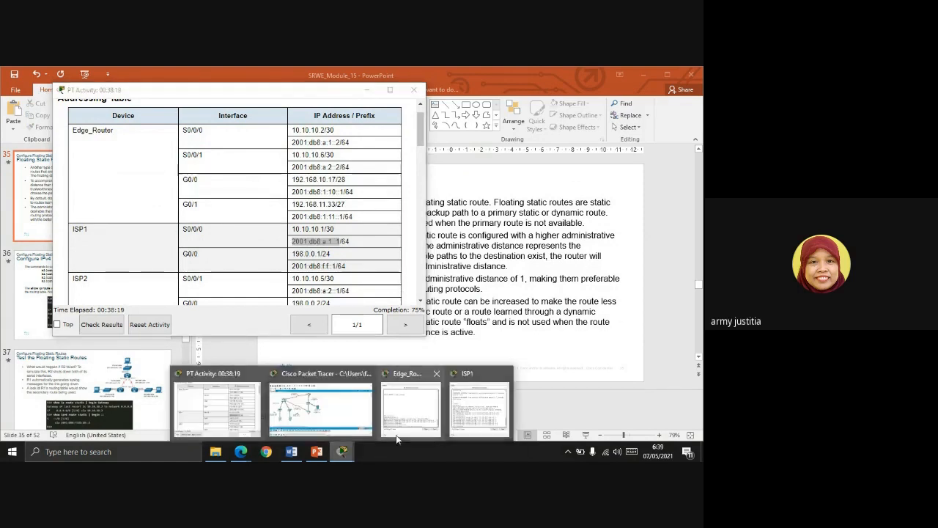
click(405, 410)
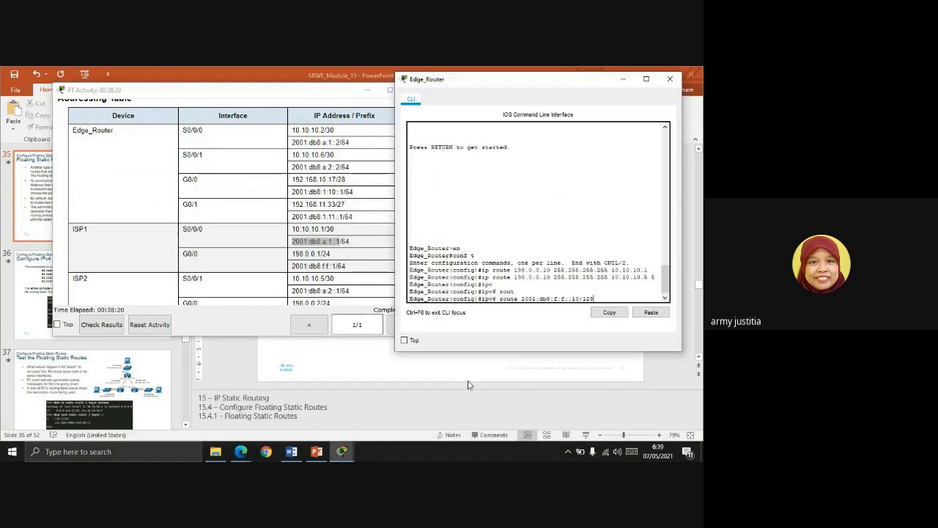
click(651, 313)
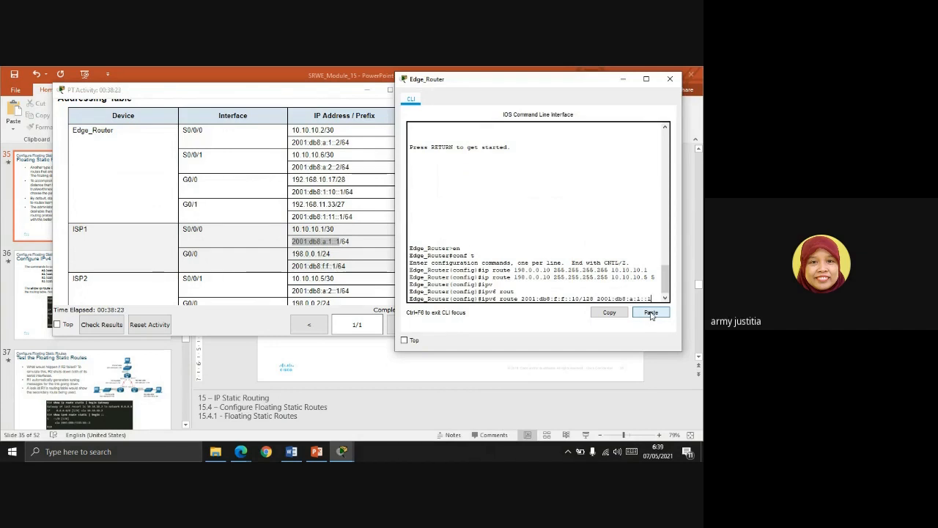
key(Return)
Review the Part 5 IPv6 floating host route instruction beside the Edge_Router console and recall the previous ipv6 route command
drag(544, 86, 553, 79)
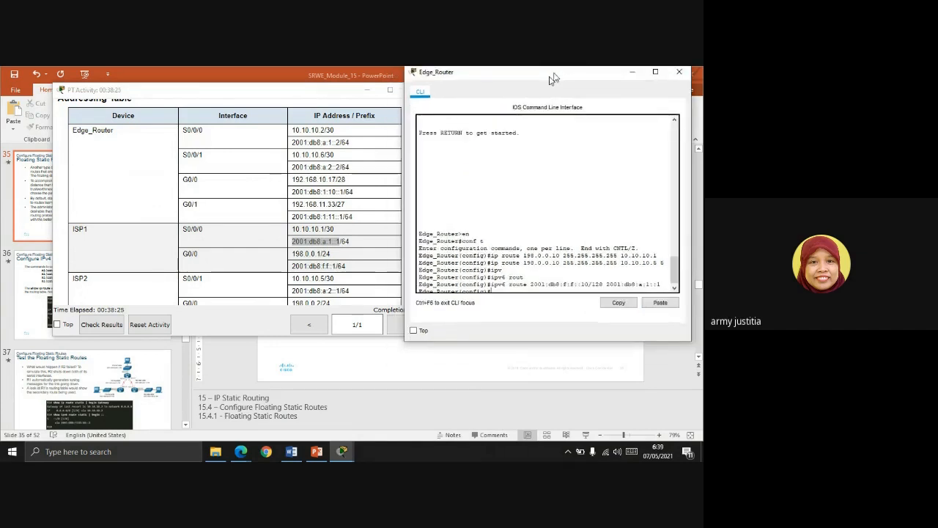
double_click(557, 77)
double_click(580, 75)
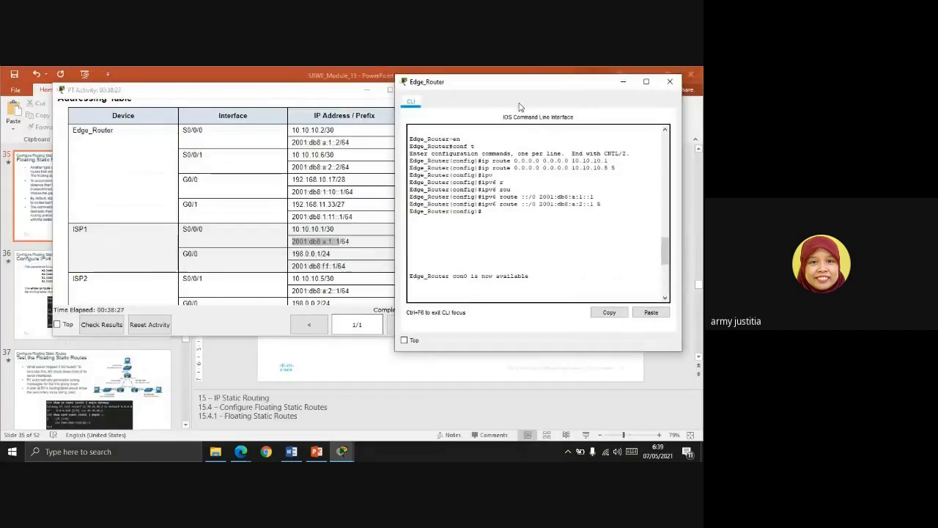
click(245, 203)
scroll(344, 213, down, 15)
scroll(344, 212, down, 5)
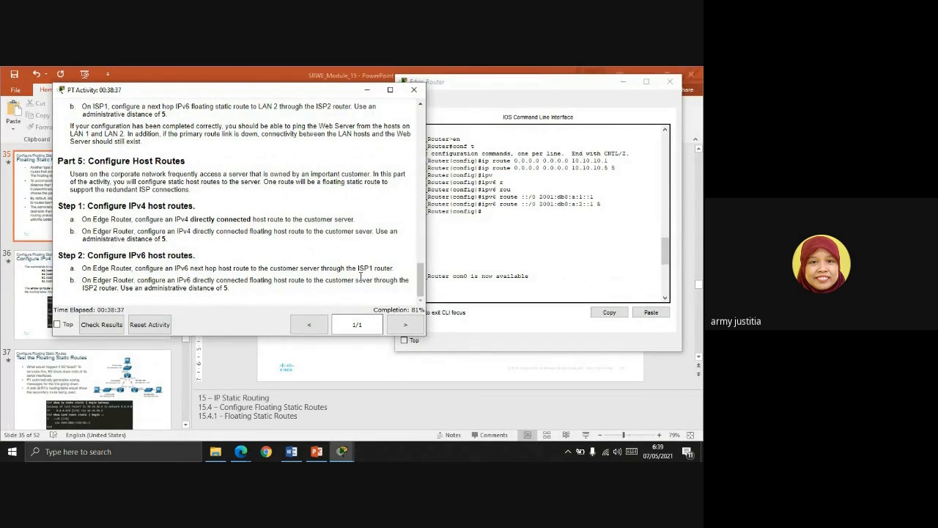
click(509, 227)
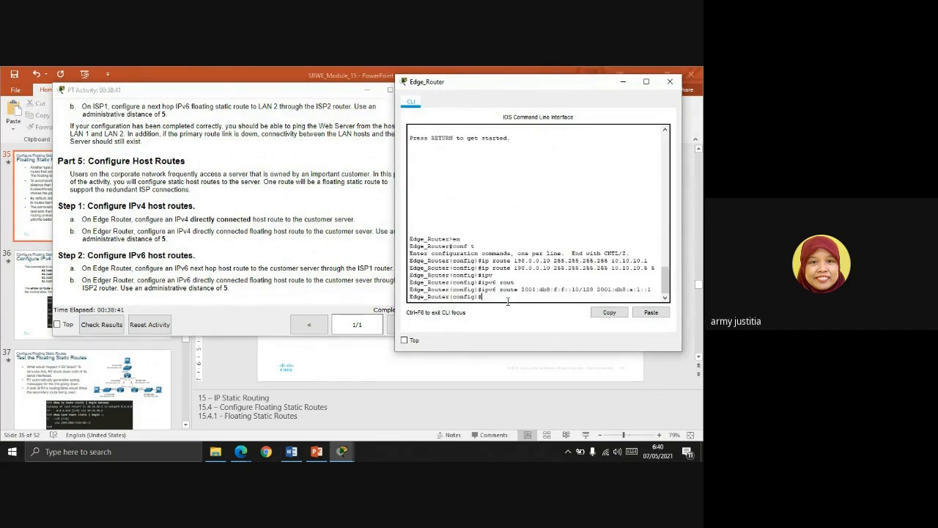
key(Up)
Copy ISP2's S0/0/1 IPv6 address 2001:db8:a:2::1 from the activity's Addressing Table
drag(524, 298, 582, 296)
click(626, 297)
click(306, 219)
scroll(271, 198, up, 20)
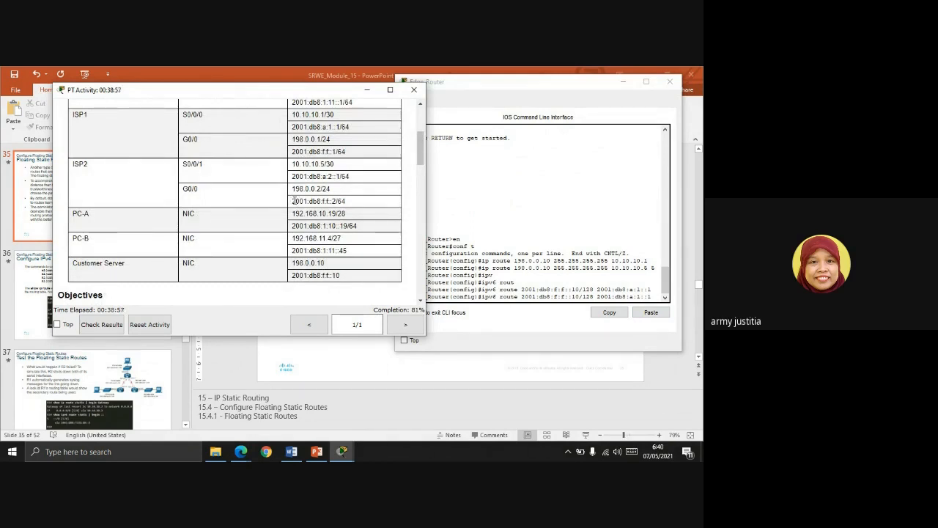
drag(293, 201, 336, 201)
drag(291, 176, 338, 177)
key(ctrl+c)
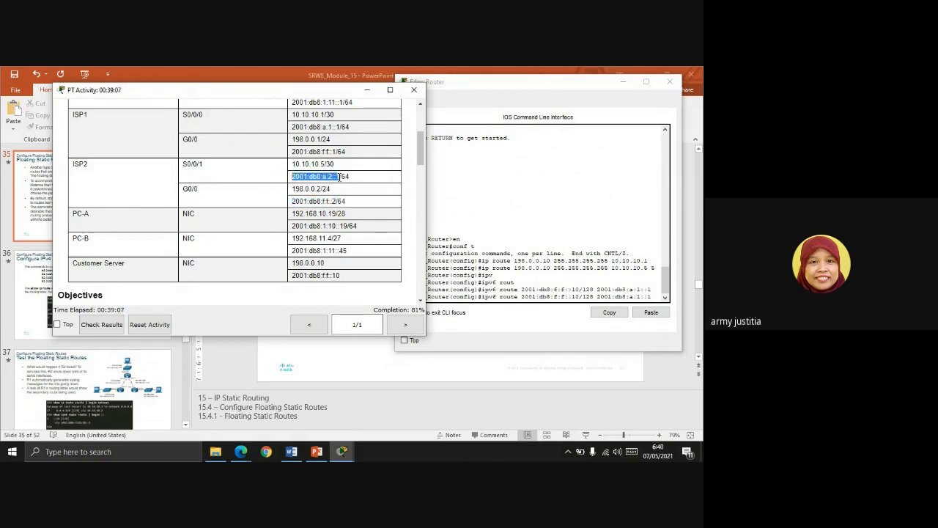
Replace the next hop in Edge_Router's recalled host route with 2001:db8:a:2::1, set administrative distance 5, and submit the command
click(653, 296)
key(BackSpace)
key(BackSpace)
key(BackSpace)
key(BackSpace)
key(BackSpace)
key(BackSpace)
key(BackSpace)
key(BackSpace)
key(BackSpace)
key(BackSpace)
key(BackSpace)
key(BackSpace)
key(BackSpace)
key(BackSpace)
key(BackSpace)
click(649, 314)
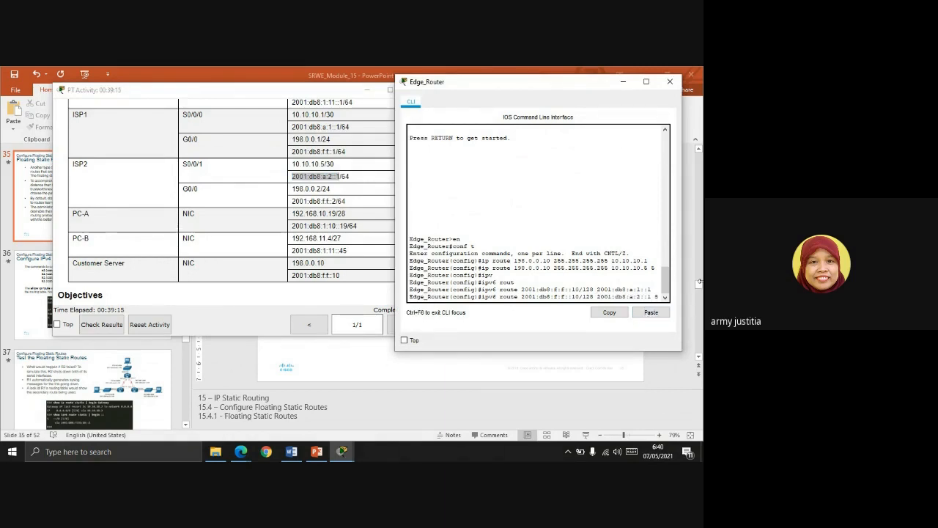
key(Return)
Check the activity results and open the list of assessment items
drag(542, 87, 577, 82)
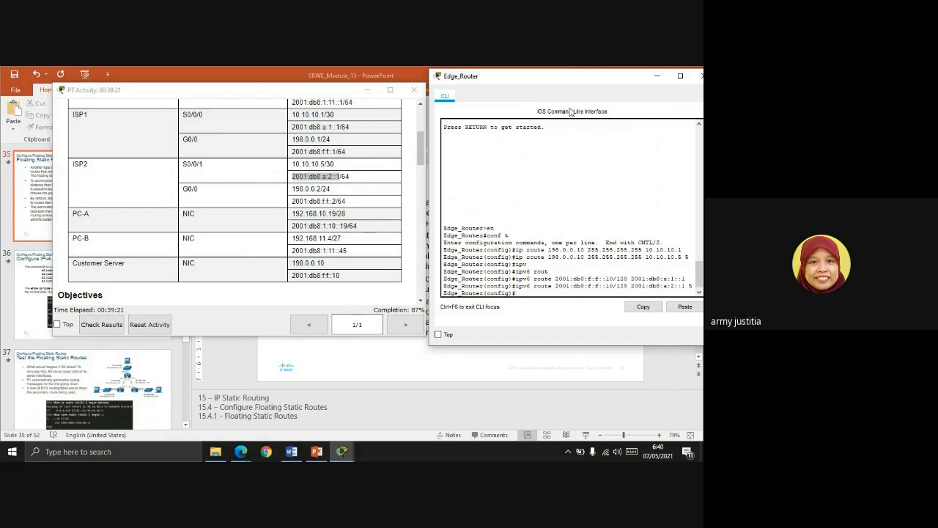
drag(578, 79, 514, 77)
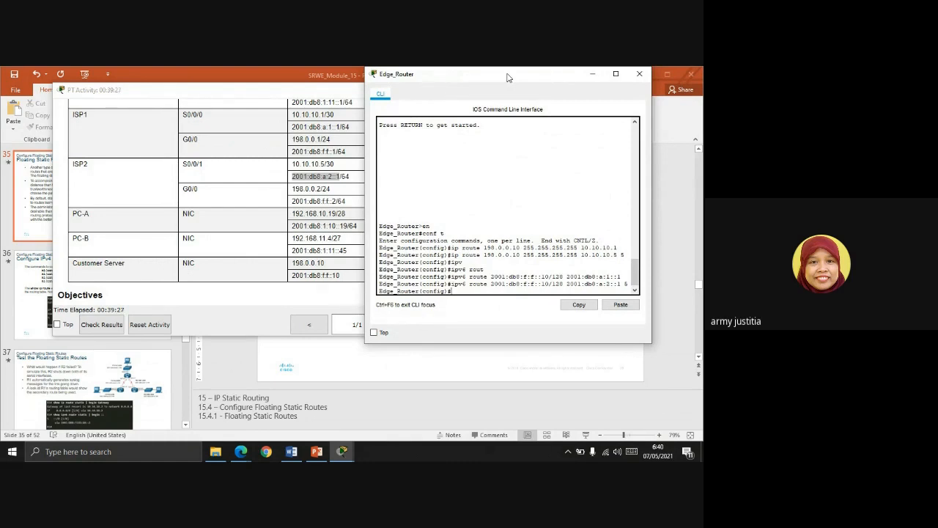
click(154, 315)
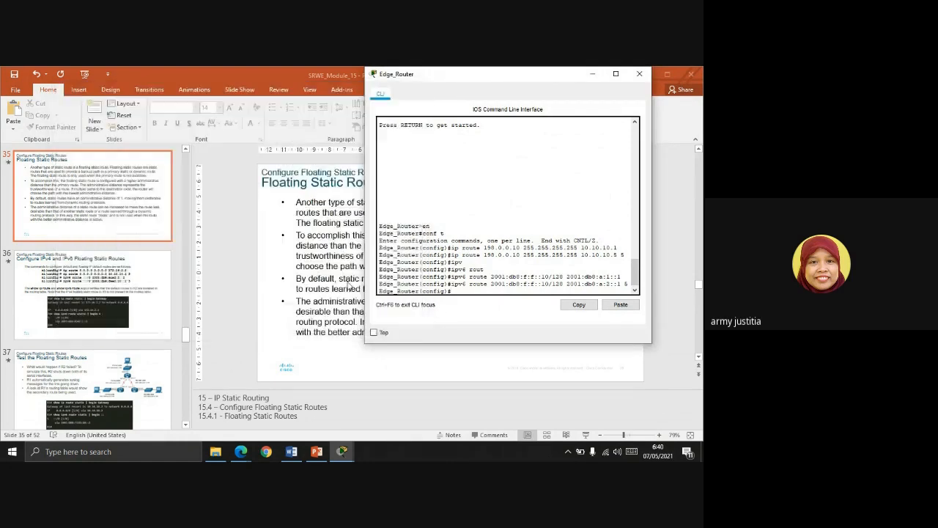
mouse_move(342, 451)
click(281, 402)
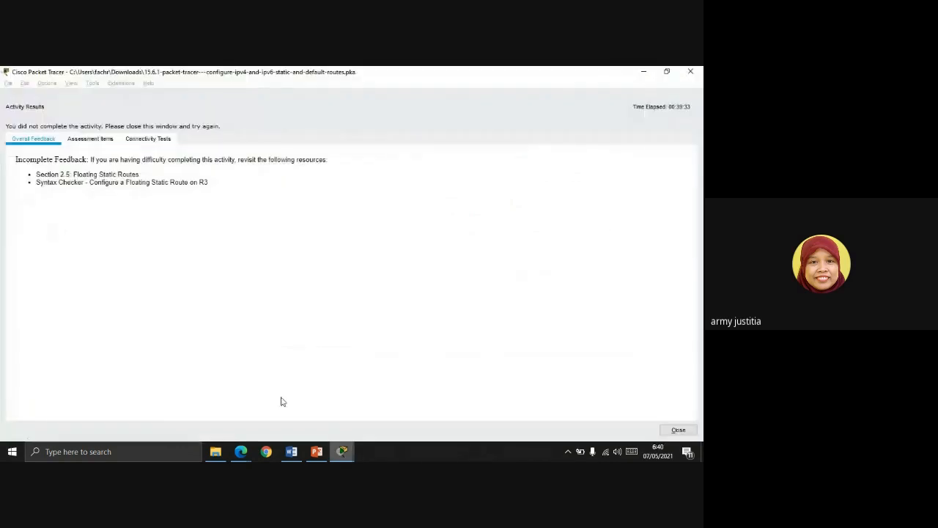
click(91, 140)
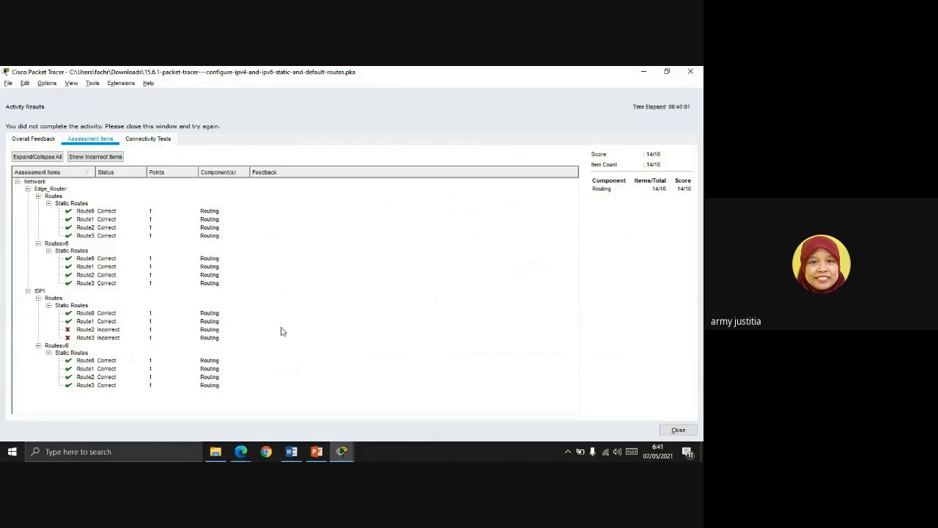
Examine ISP1's console history for the IPv4 route commands behind the incorrect ISP1 assessment items
click(343, 453)
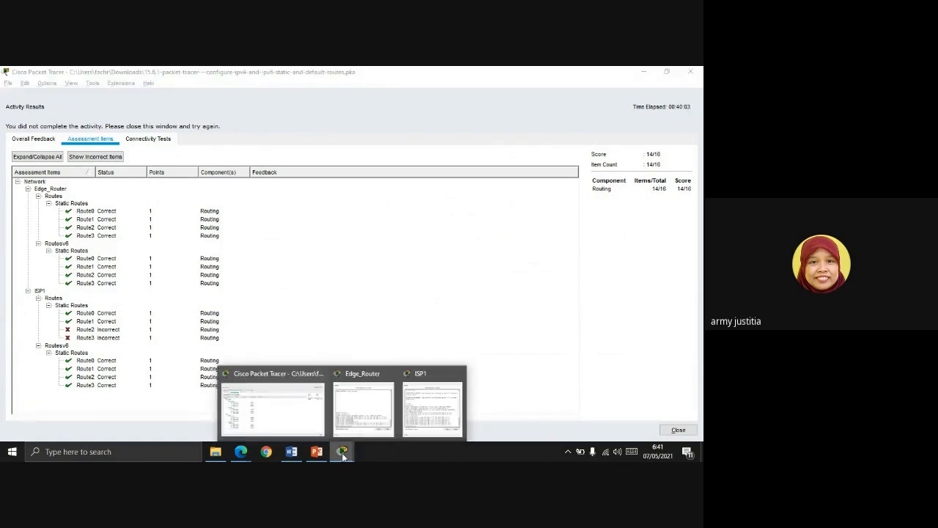
click(440, 389)
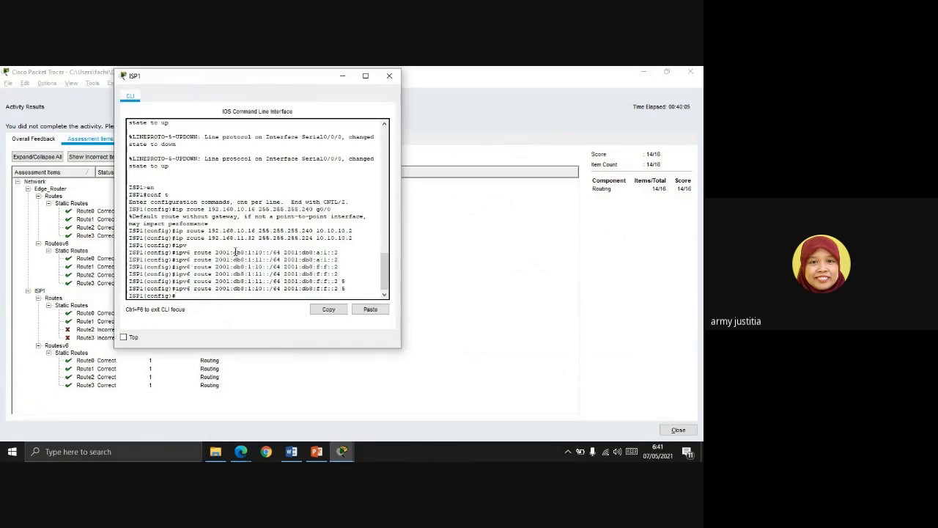
scroll(242, 260, up, 4)
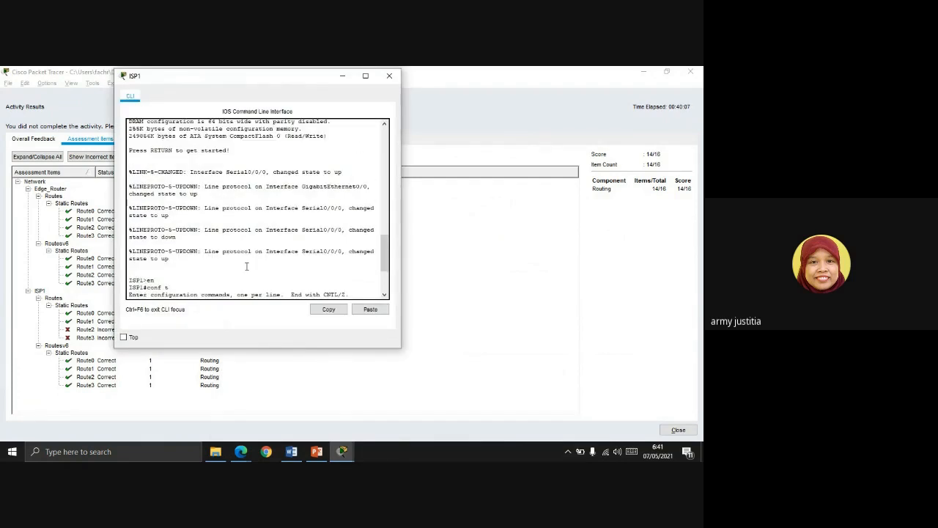
scroll(247, 266, up, 6)
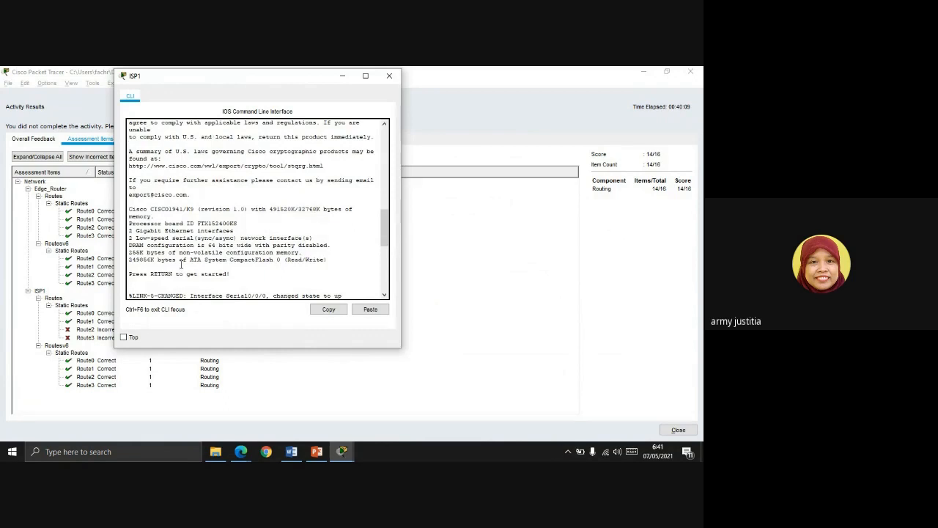
scroll(181, 266, down, 8)
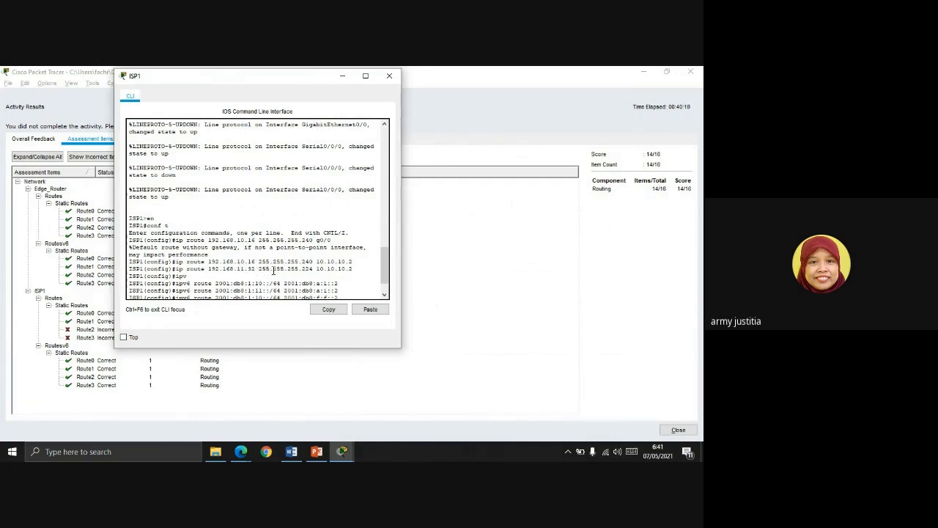
scroll(352, 275, down, 2)
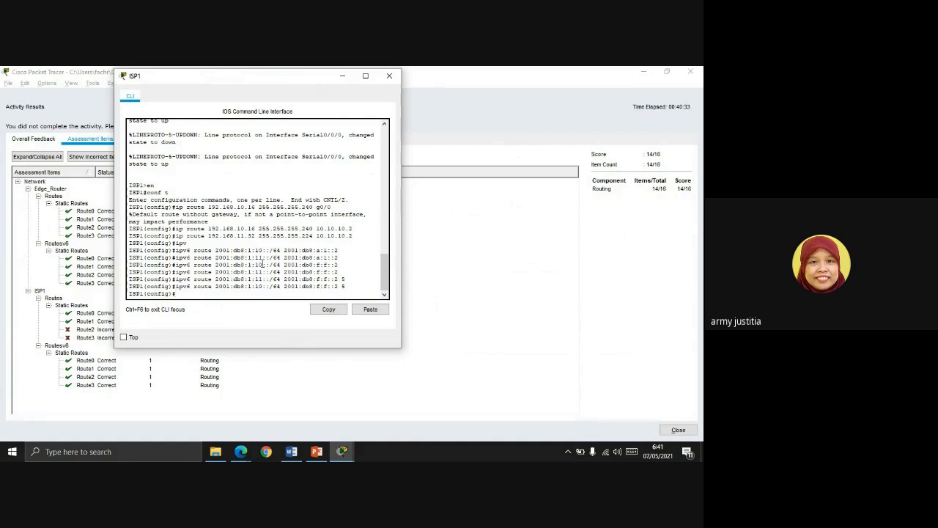
scroll(262, 265, up, 10)
scroll(263, 265, up, 10)
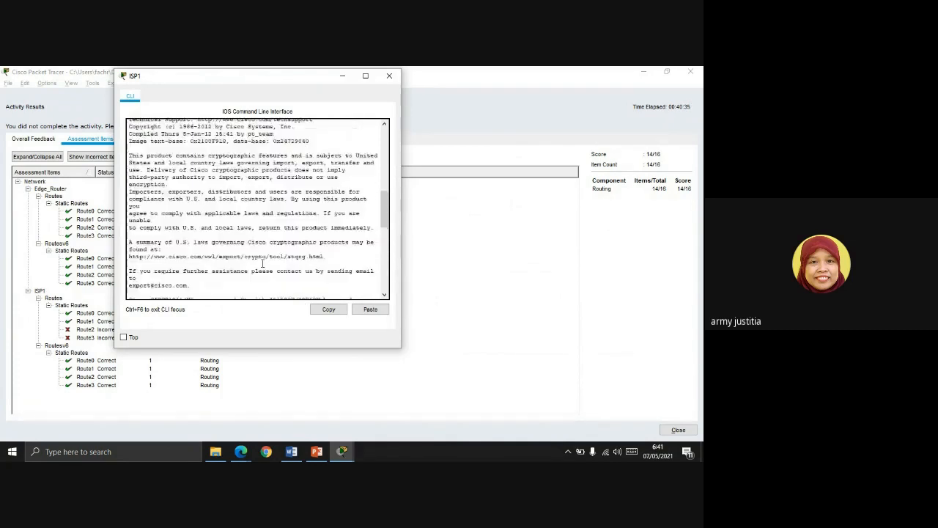
scroll(264, 263, down, 20)
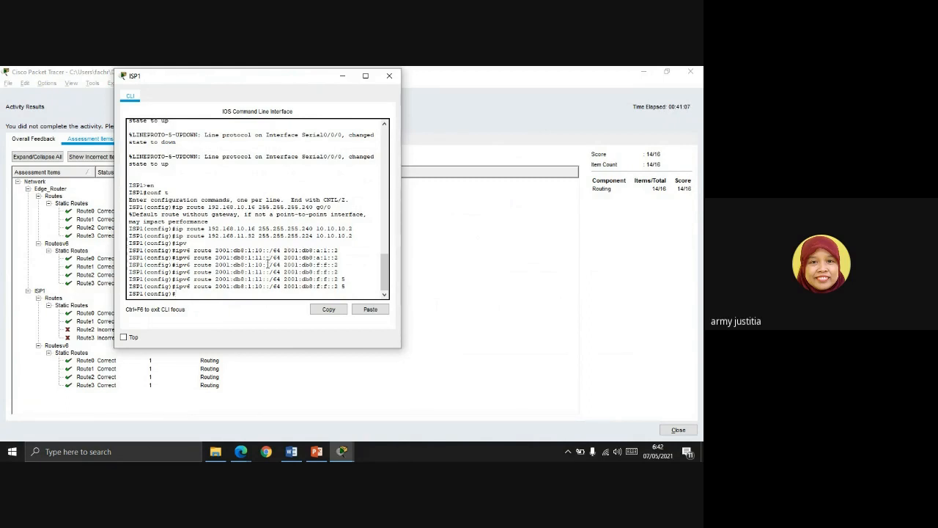
Recall ISP1's IPv4 route command for 192.168.11.32 and change its destination network to 192.168.10.16
key(Up)
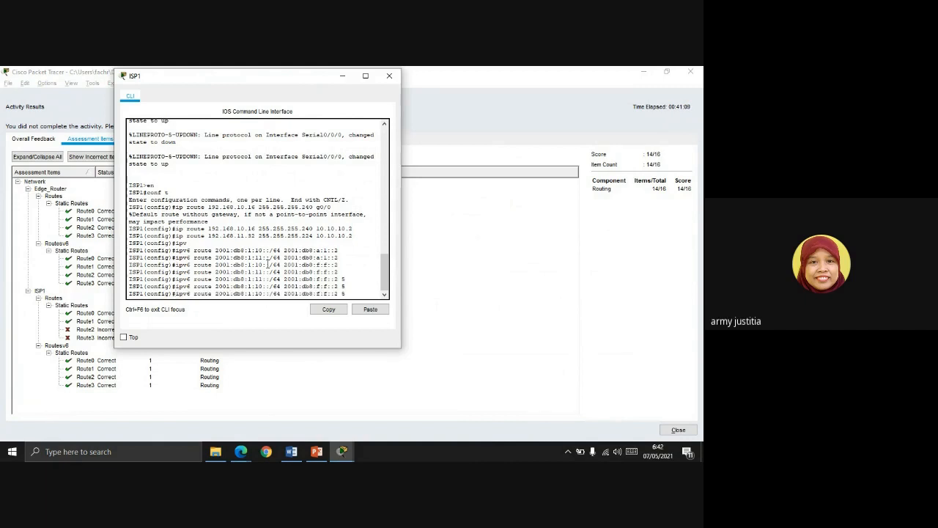
key(Up)
key(Up)
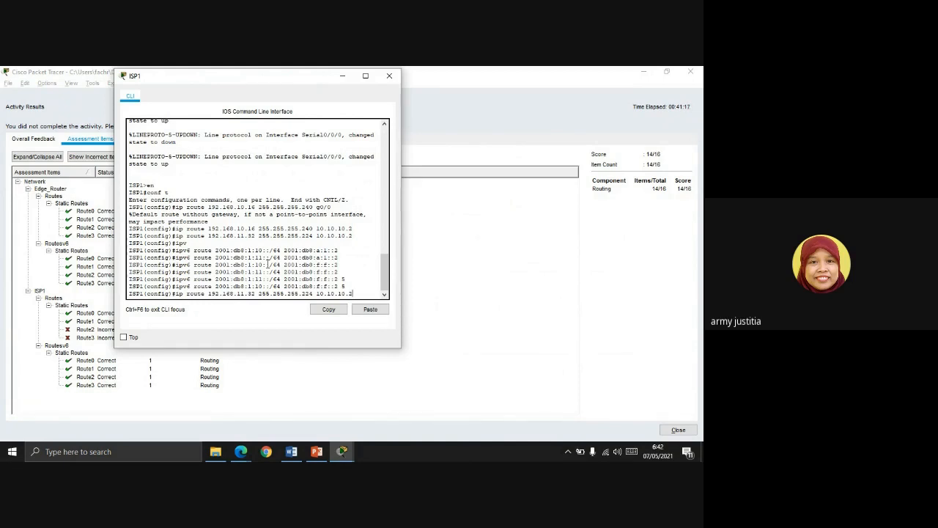
key(Left)
key(Left)
key(Left)
key(Left)
key(Left)
key(Left)
key(Left)
key(Left)
key(Left)
key(Left)
key(Left)
key(Left)
key(Left)
key(Left)
key(Left)
key(Left)
key(Left)
key(Left)
key(Left)
key(Left)
key(BackSpace)
text(0)
drag(198, 79, 321, 83)
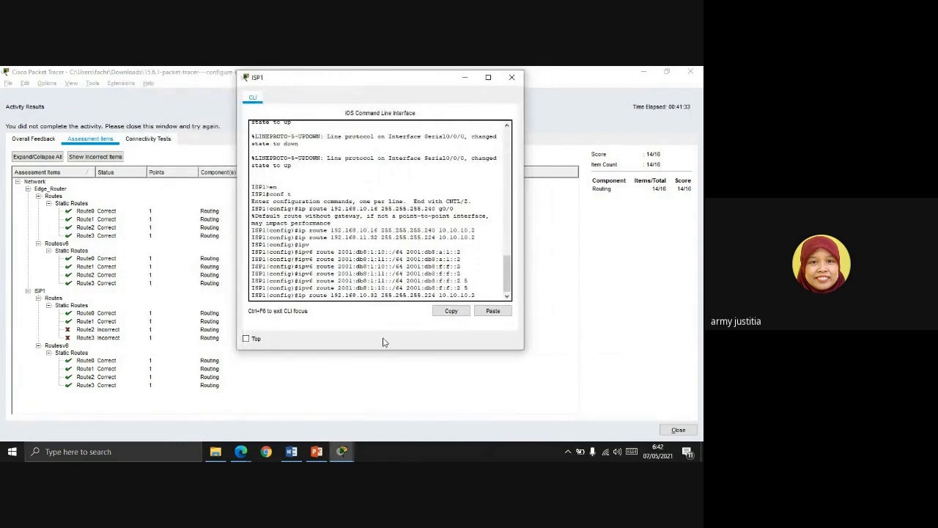
click(378, 296)
key(BackSpace)
key(BackSpace)
text(.16)
key(Delete)
key(BackSpace)
key(BackSpace)
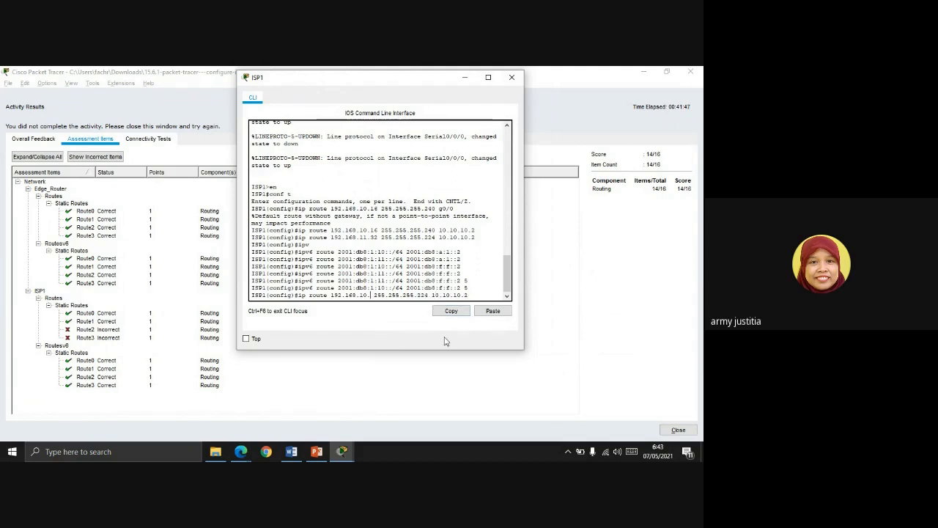
text(16)
Complete ISP1's floating route to LAN 1 with mask 255.255.255.240, next hop 192.0.0.2 and administrative distance 5, and submit it
key(Right)
key(Right)
key(Right)
key(BackSpace)
key(BackSpace)
text(40)
key(BackSpace)
key(BackSpace)
key(BackSpace)
key(BackSpace)
key(BackSpace)
key(BackSpace)
key(BackSpace)
text(192)
key(Return)
Close the activity results and return to ISP1's console
click(164, 160)
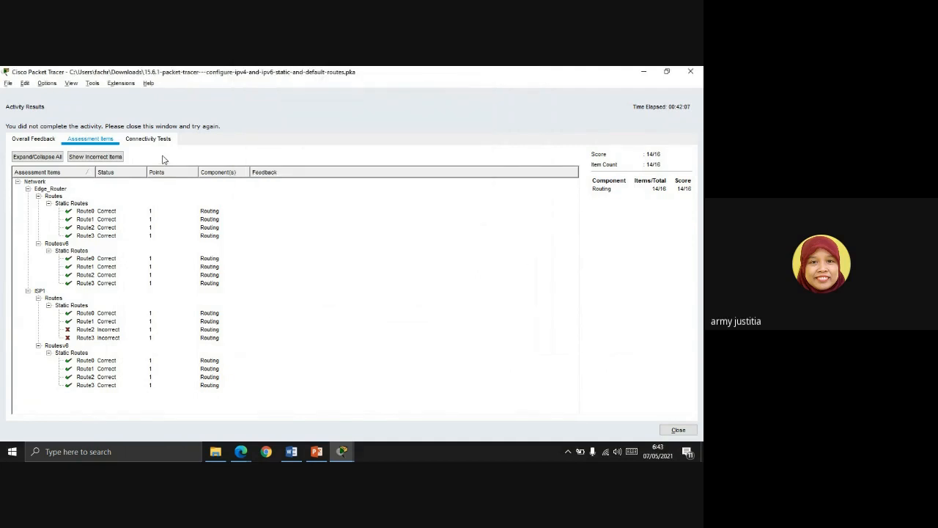
click(691, 71)
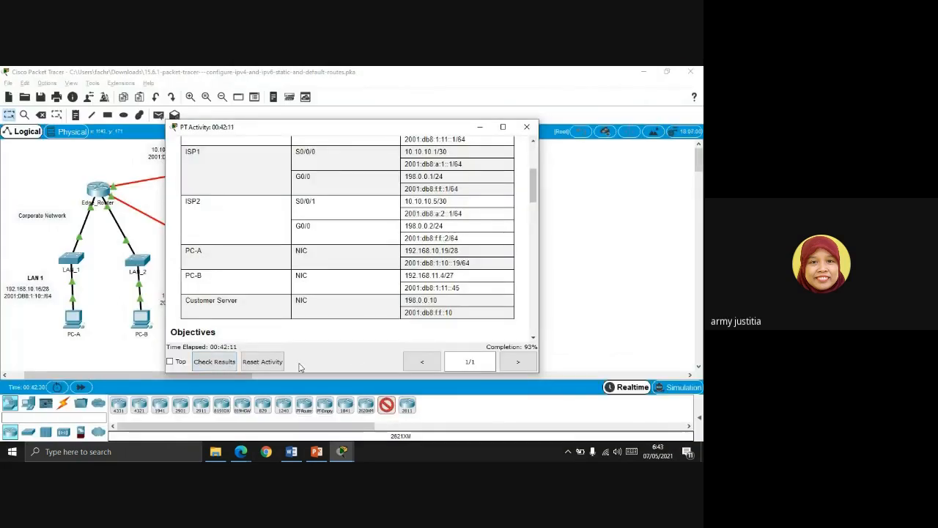
click(342, 451)
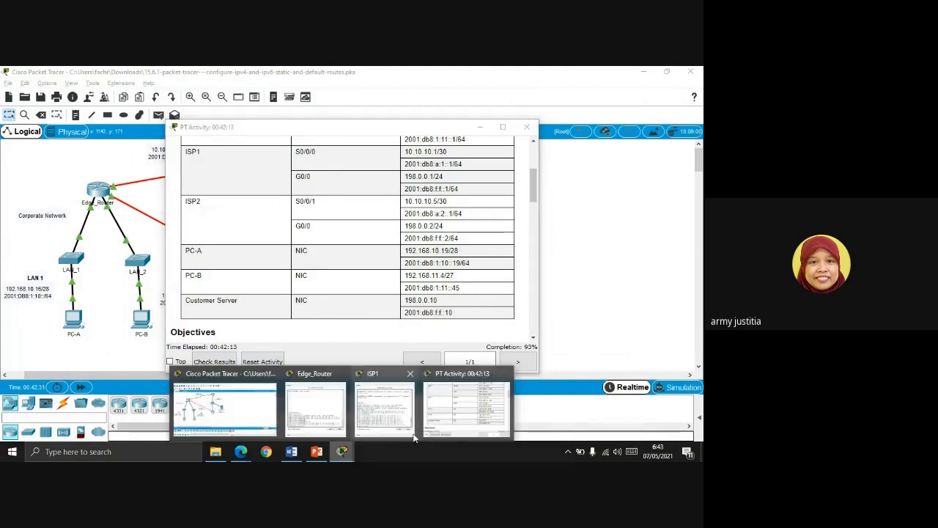
click(372, 390)
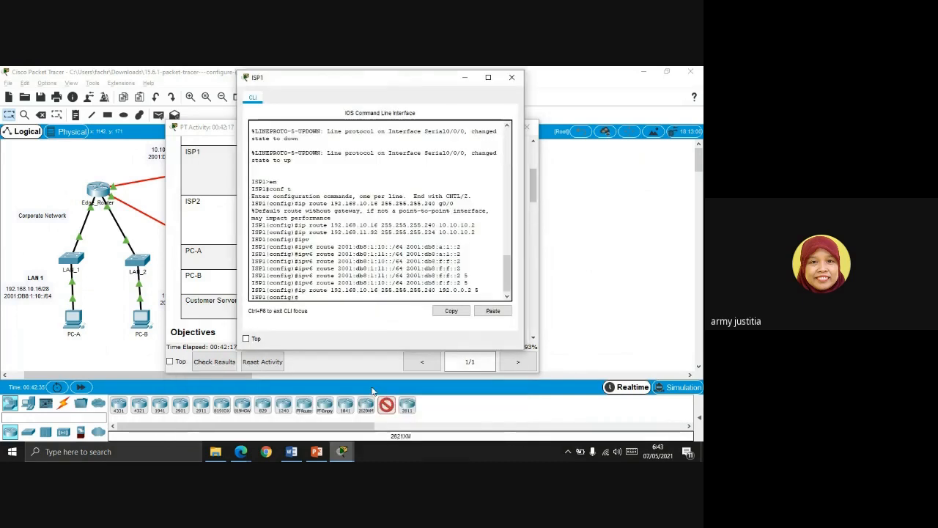
Recall ISP1's floating IPv4 route and submit it for LAN 2 with destination 192.168.11.32 and mask 255.255.255.224
key(Up)
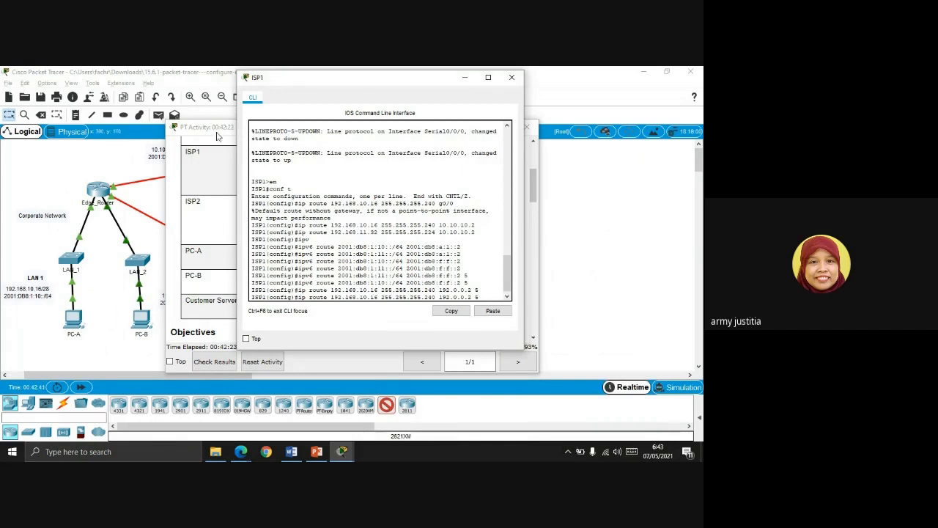
drag(206, 127, 199, 127)
click(472, 129)
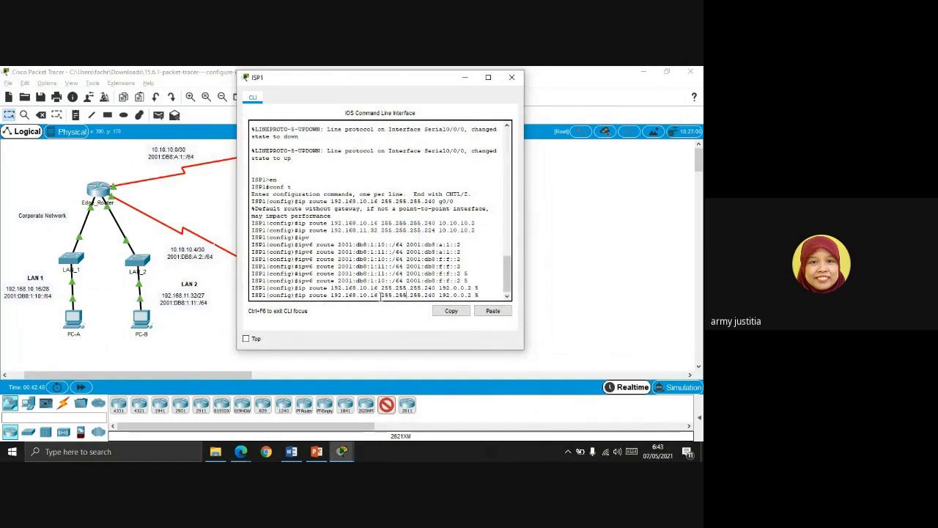
key(BackSpace)
text(1)
key(BackSpace)
text(1)
key(BackSpace)
key(BackSpace)
text(32)
key(Right)
key(Right)
key(Right)
key(Right)
key(Right)
key(Right)
key(Right)
key(Right)
key(Right)
key(BackSpace)
key(BackSpace)
text(24)
key(Return)
click(343, 452)
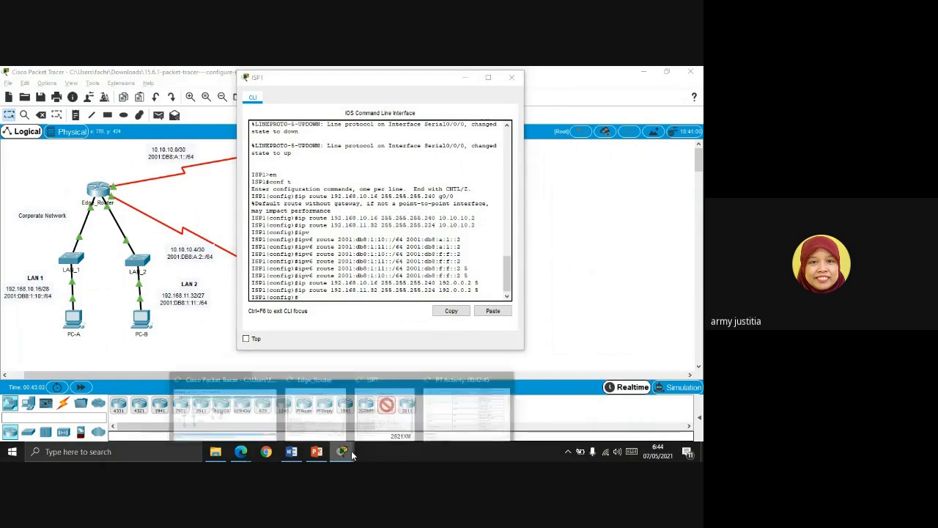
click(181, 221)
click(200, 207)
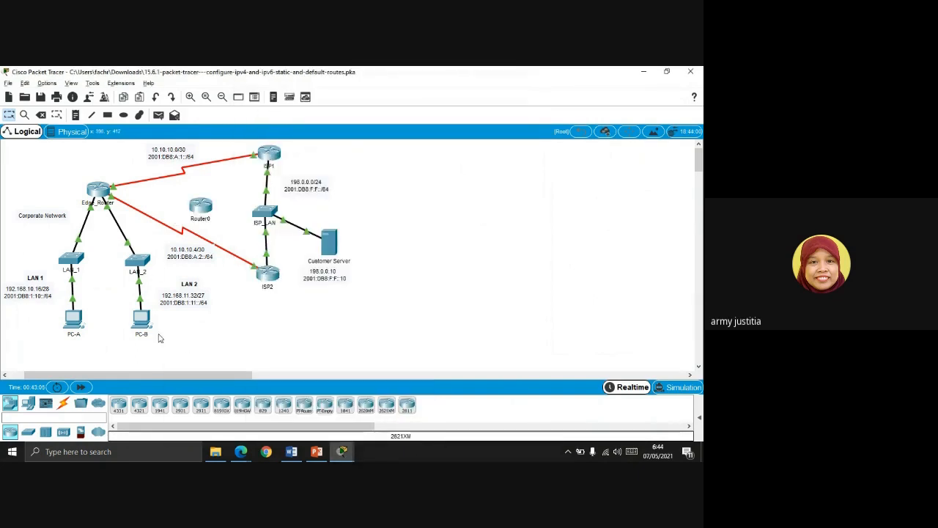
click(41, 116)
click(189, 205)
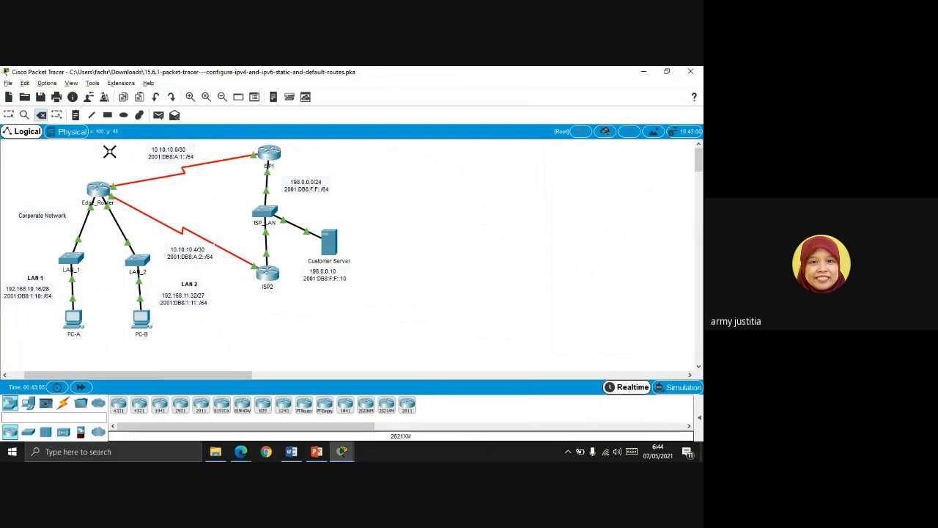
click(10, 116)
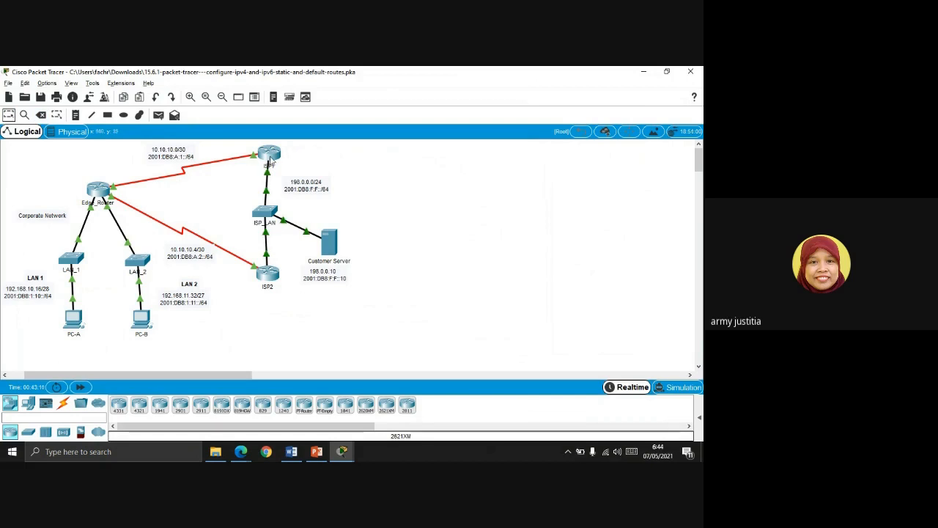
Open the activity instructions in a maximized window and review the static, floating and host route tasks
mouse_move(269, 156)
click(343, 452)
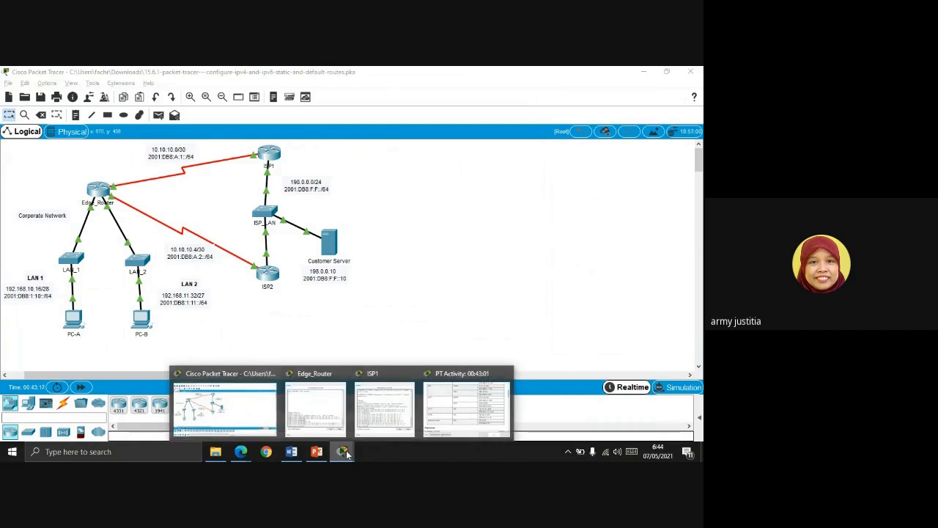
click(385, 410)
mouse_move(343, 452)
click(447, 412)
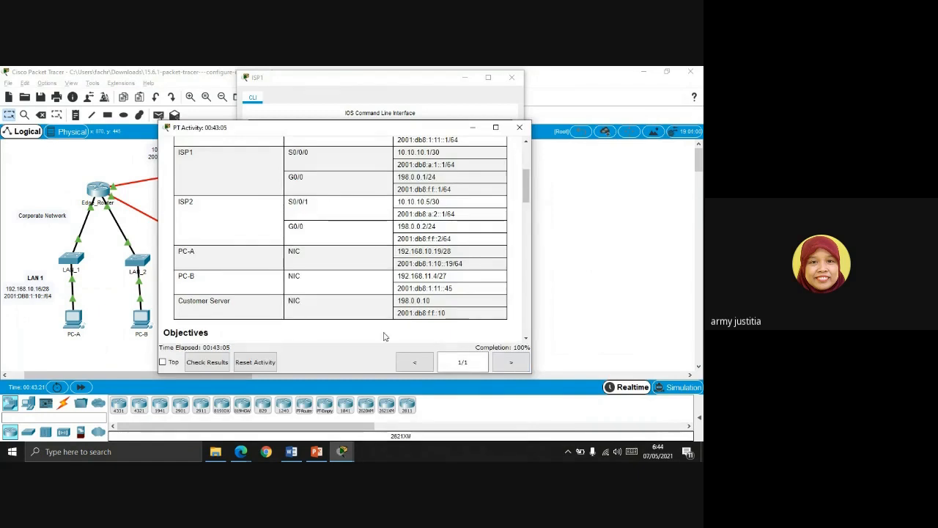
click(496, 127)
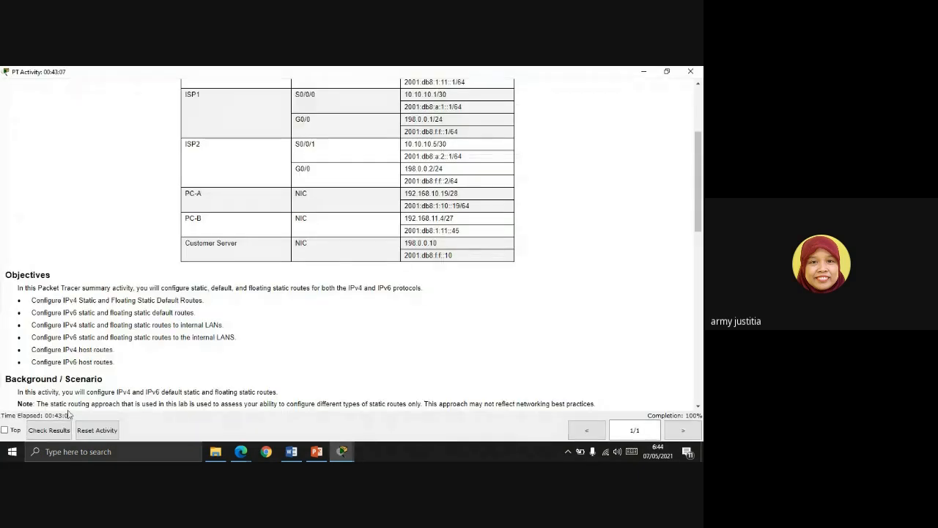
scroll(198, 367, down, 5)
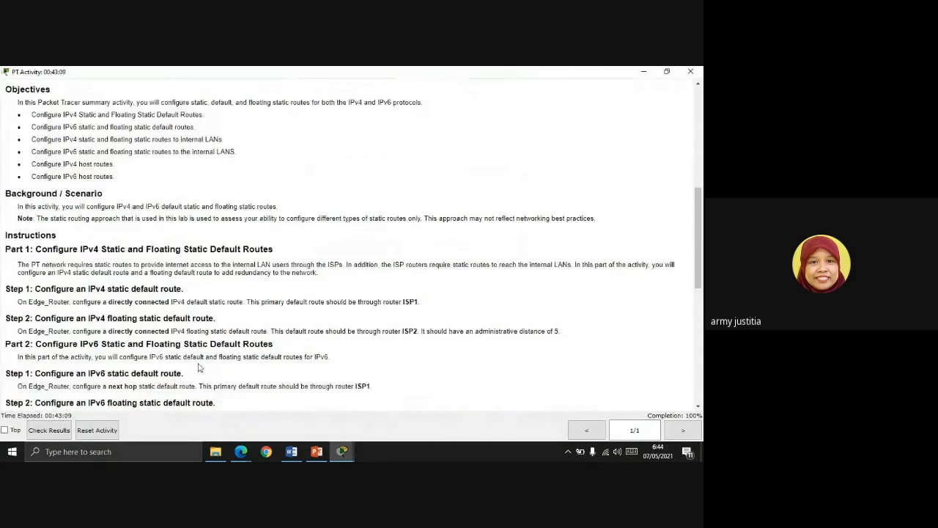
scroll(198, 367, down, 15)
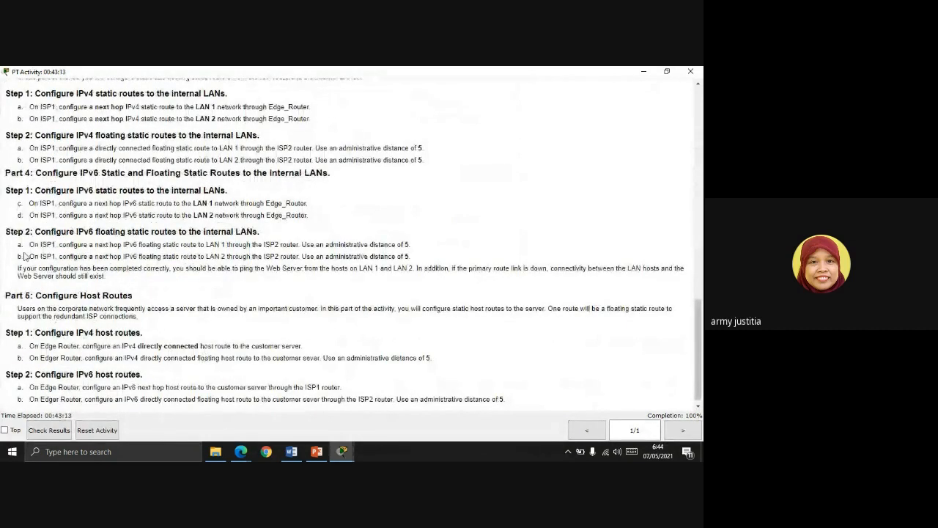
Examine the Part 4 IPv6 floating route tasks and reread Parts 1 to 3 of the activity instructions
drag(18, 245, 430, 262)
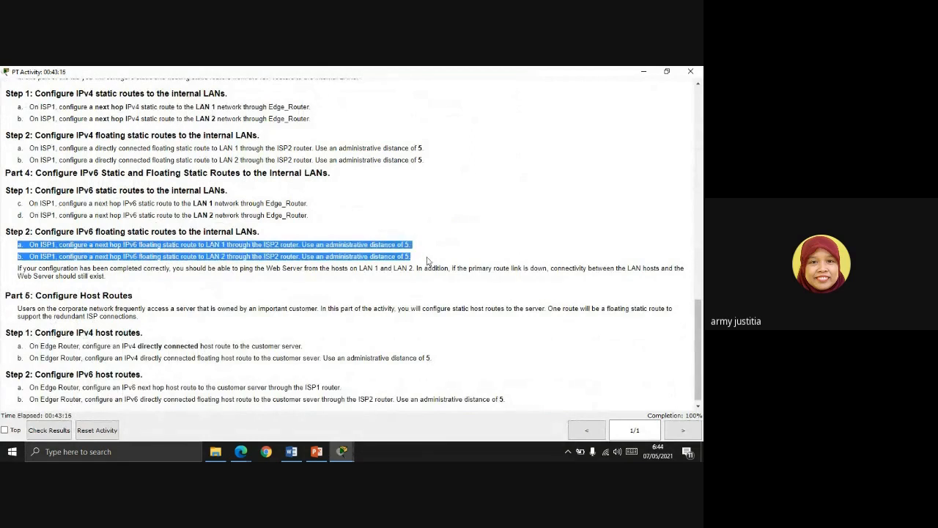
click(70, 246)
drag(19, 245, 409, 270)
click(315, 257)
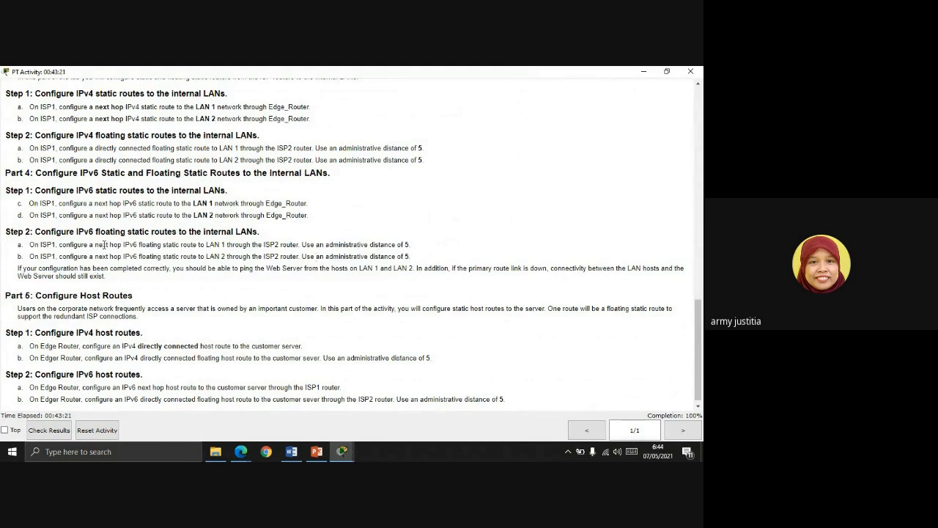
scroll(104, 244, up, 2)
scroll(104, 247, up, 8)
scroll(105, 247, down, 6)
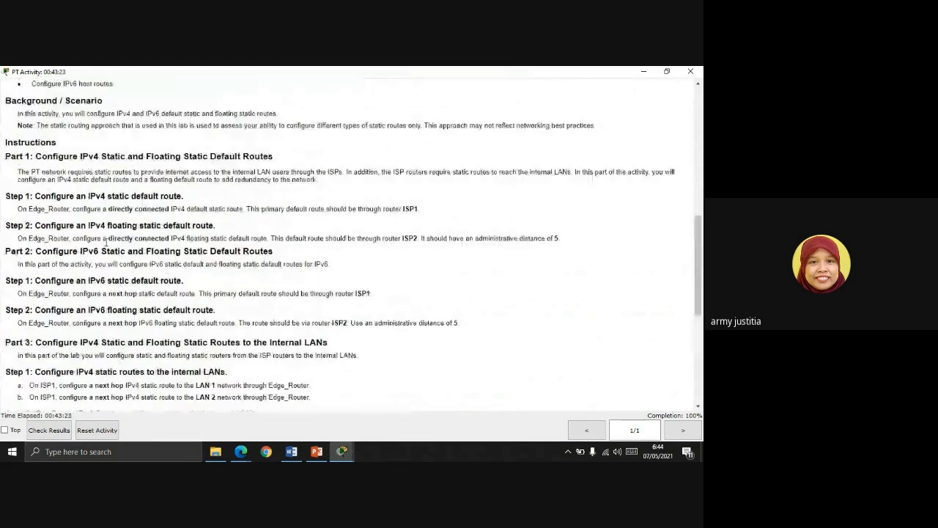
scroll(107, 247, up, 3)
scroll(106, 247, down, 6)
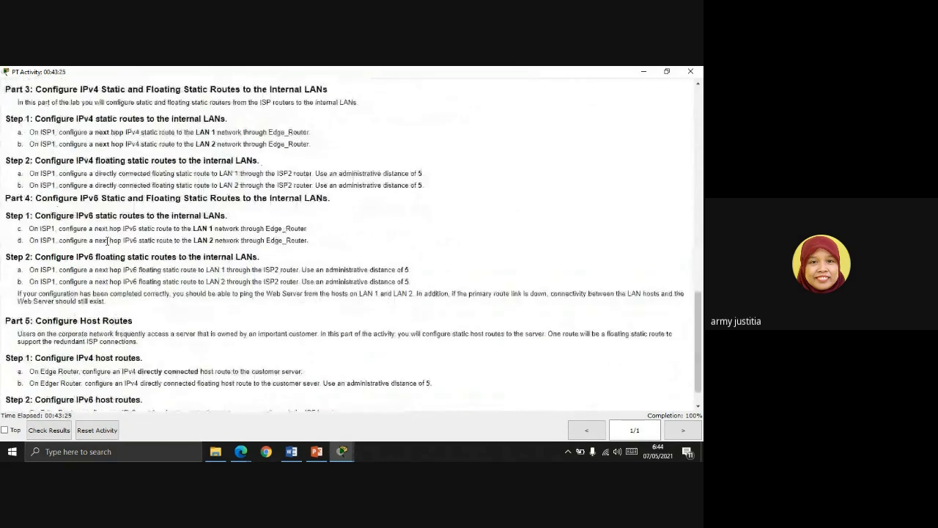
scroll(106, 245, up, 2)
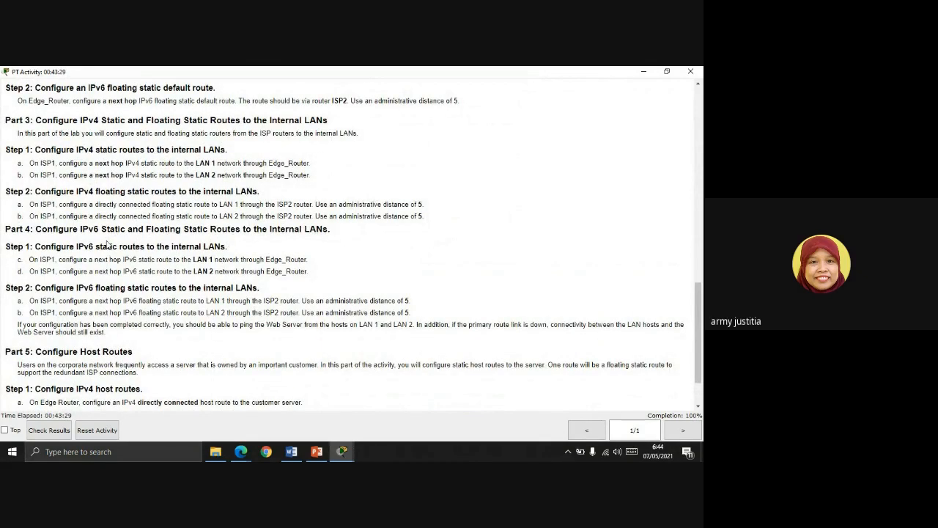
scroll(106, 244, up, 3)
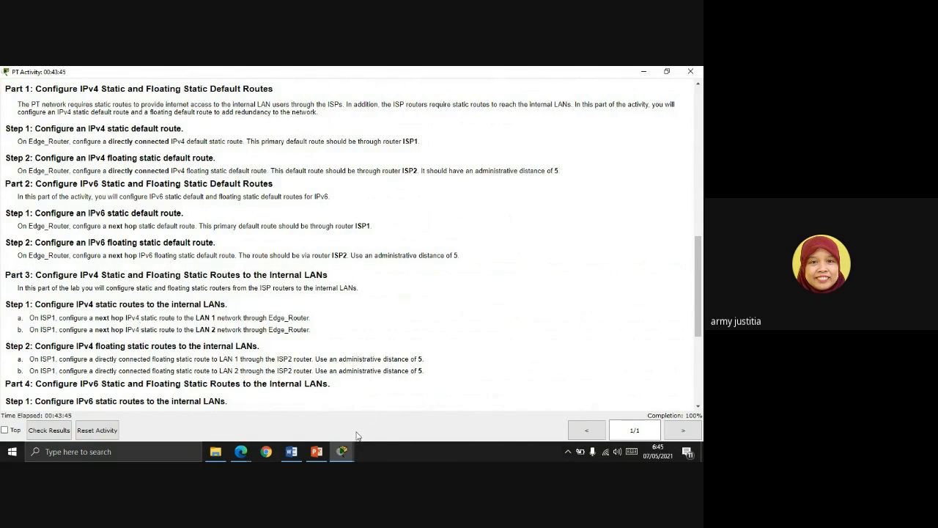
Check the network topology, then return to the activity instructions and place them in a smaller window beside the topology
click(343, 452)
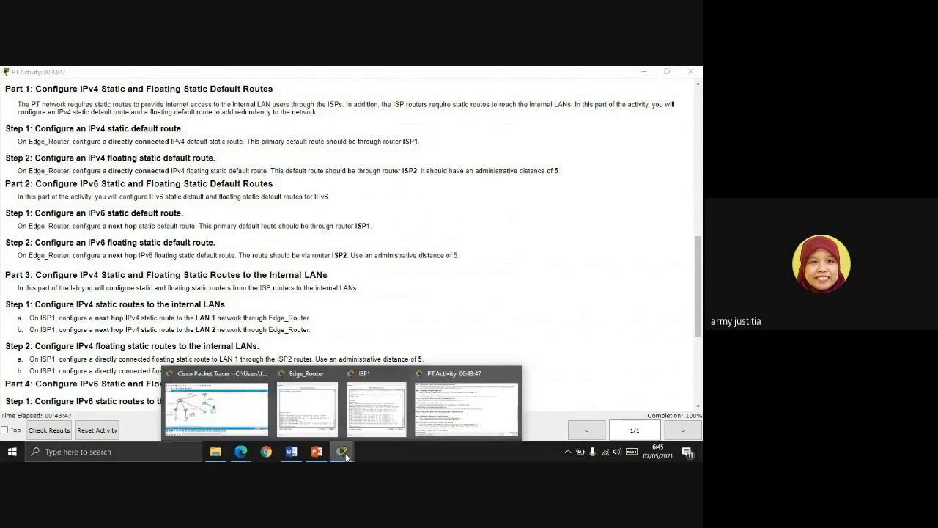
click(220, 411)
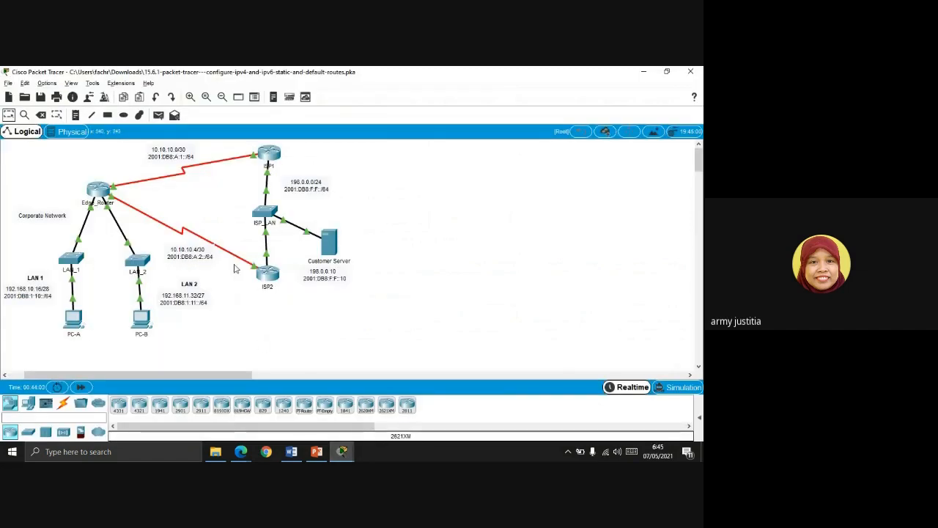
click(339, 454)
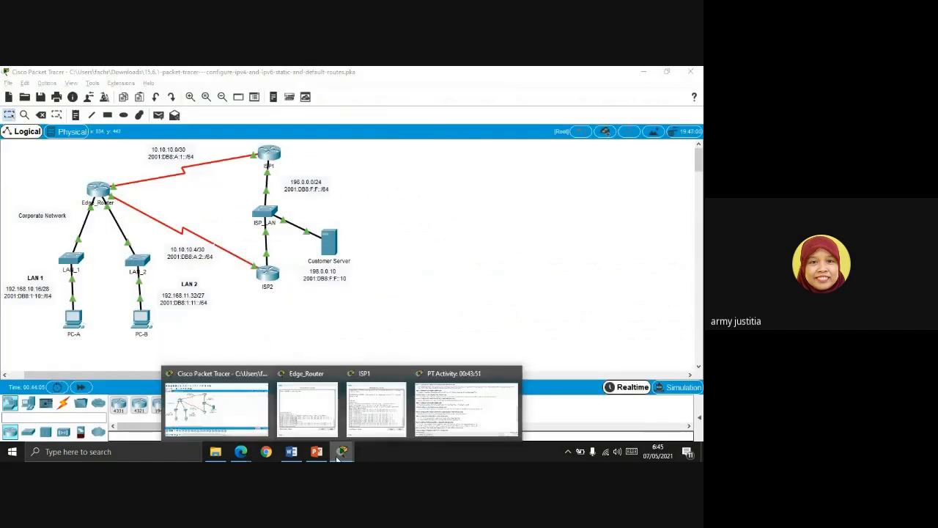
click(482, 394)
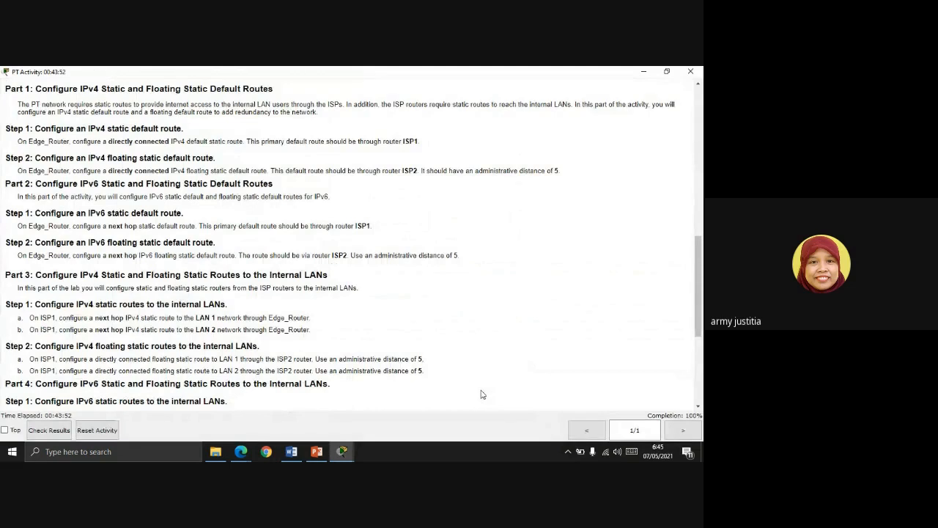
drag(316, 75, 504, 121)
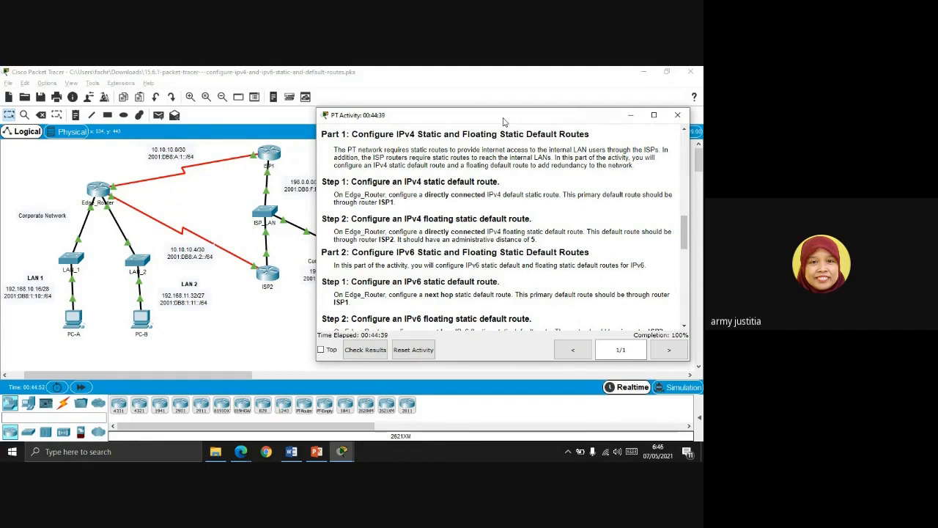
Switch to PowerPoint to review the Floating Static Routes slide, then return to the Packet Tracer topology
click(311, 454)
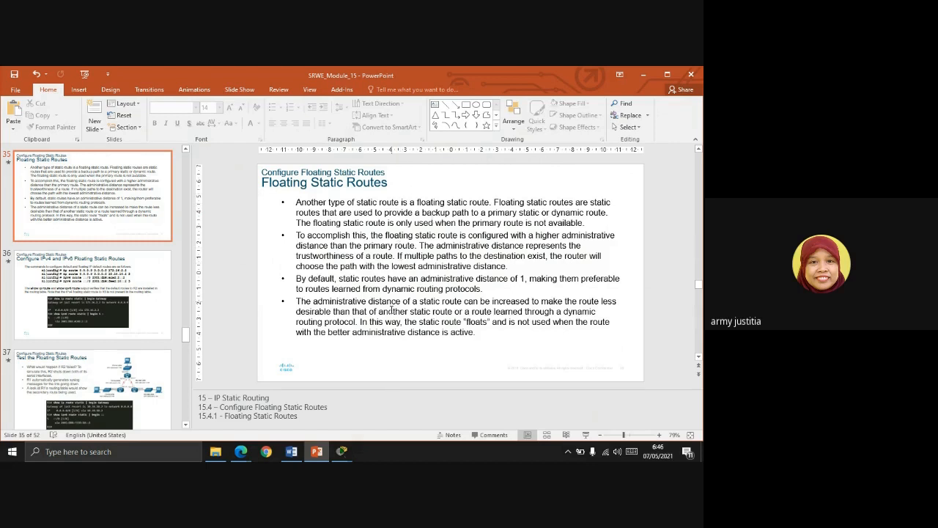
click(342, 451)
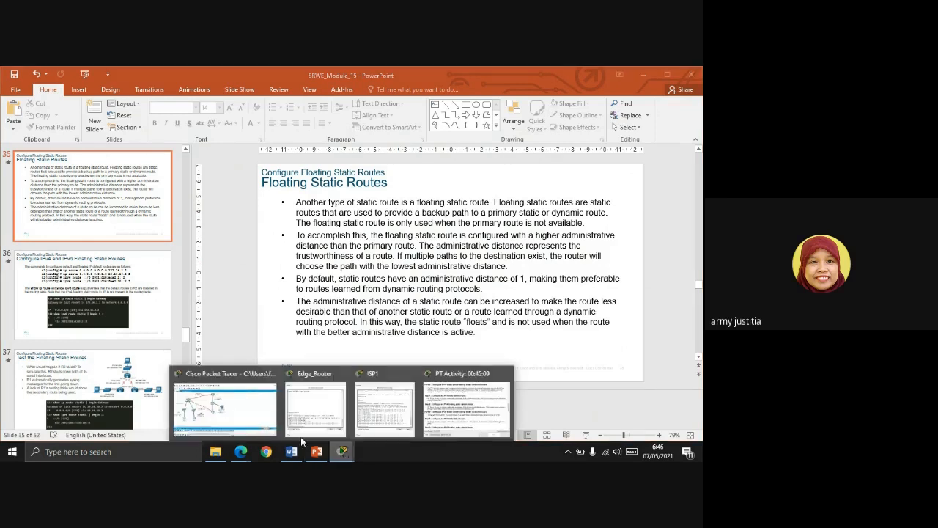
click(225, 407)
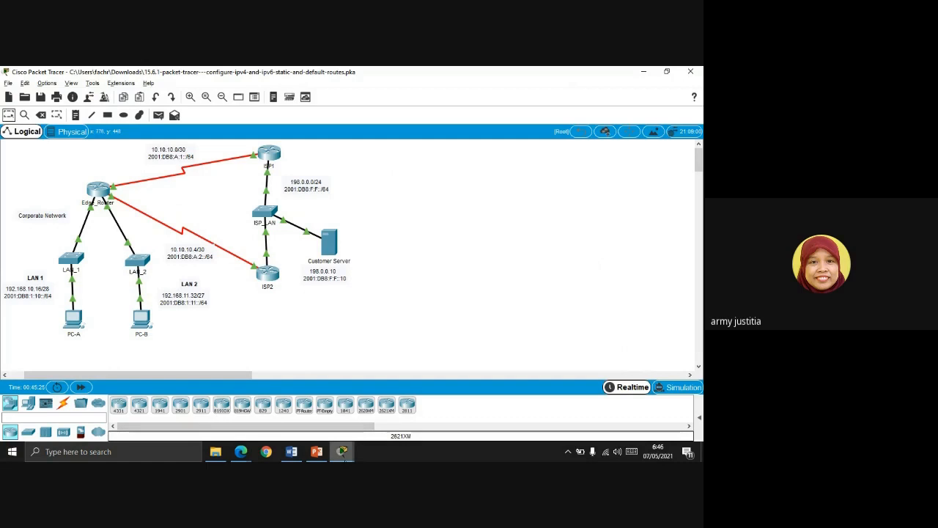
Review the static and floating route commands in ISP1's console and minimize its window
mouse_move(343, 454)
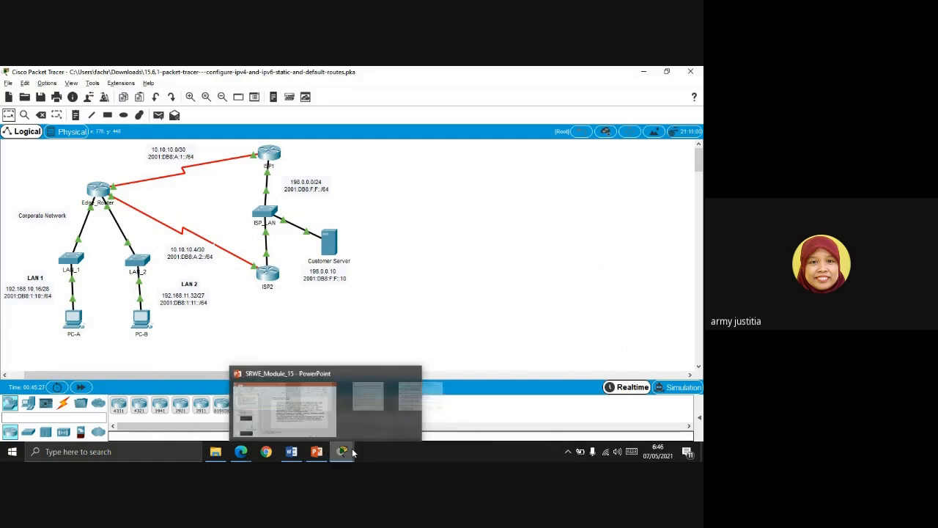
click(390, 405)
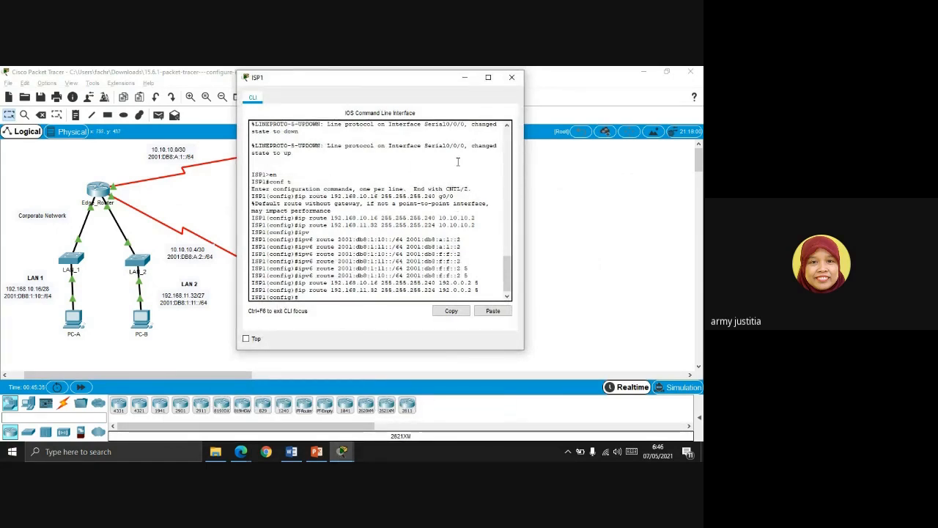
click(464, 77)
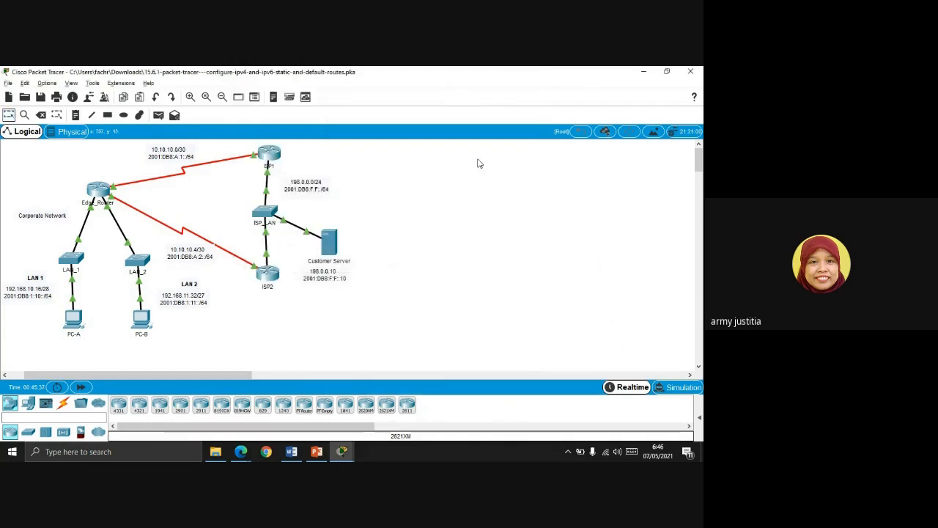